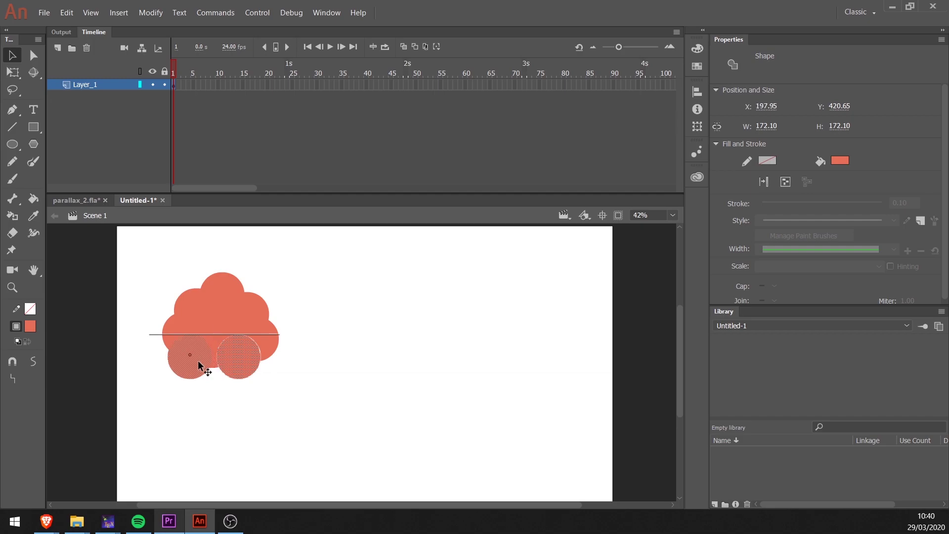
Select the orange cloud-shaped foliage and convert it to a graphic symbol named tree
click(227, 314)
key(F8)
text(tree)
key(Return)
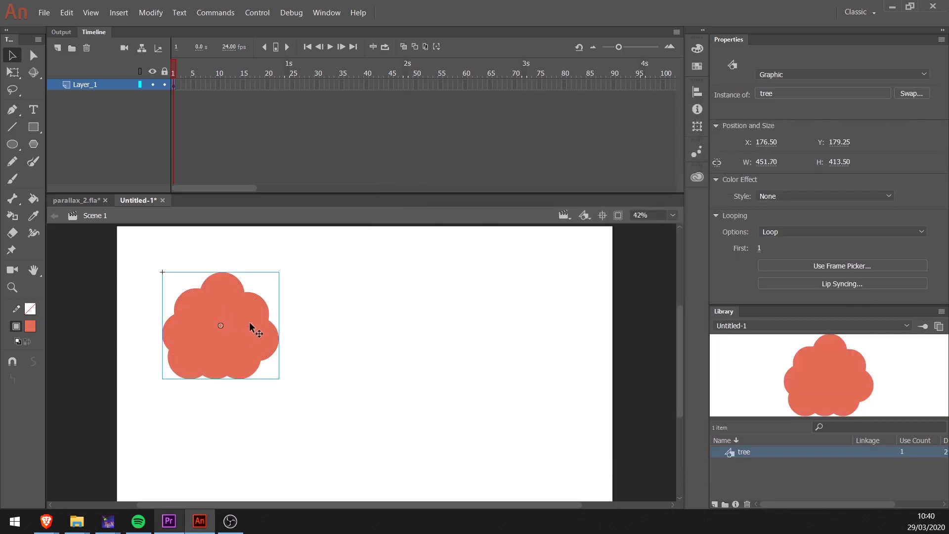
Open the tree symbol for editing and add a new layer named seeds above the foliage layer
double_click(249, 327)
click(64, 45)
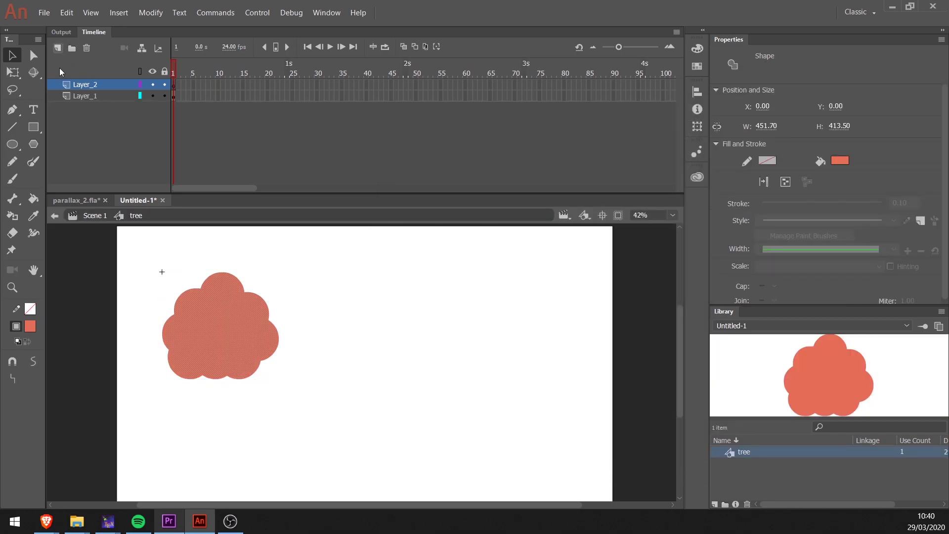
double_click(84, 84)
text(seeds)
key(Return)
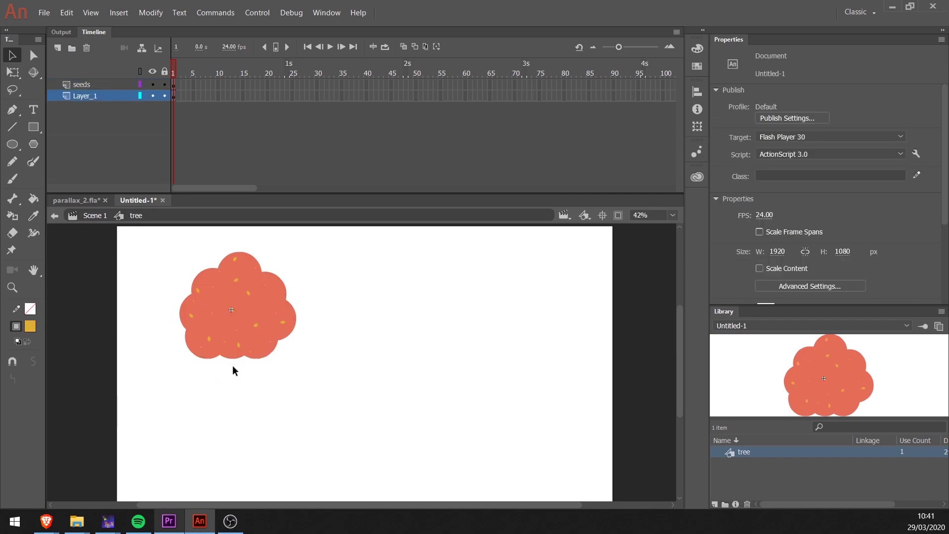
Add another layer inside the tree symbol and name the lowest layer, beneath the foliage, tronk
click(57, 48)
drag(85, 107, 85, 126)
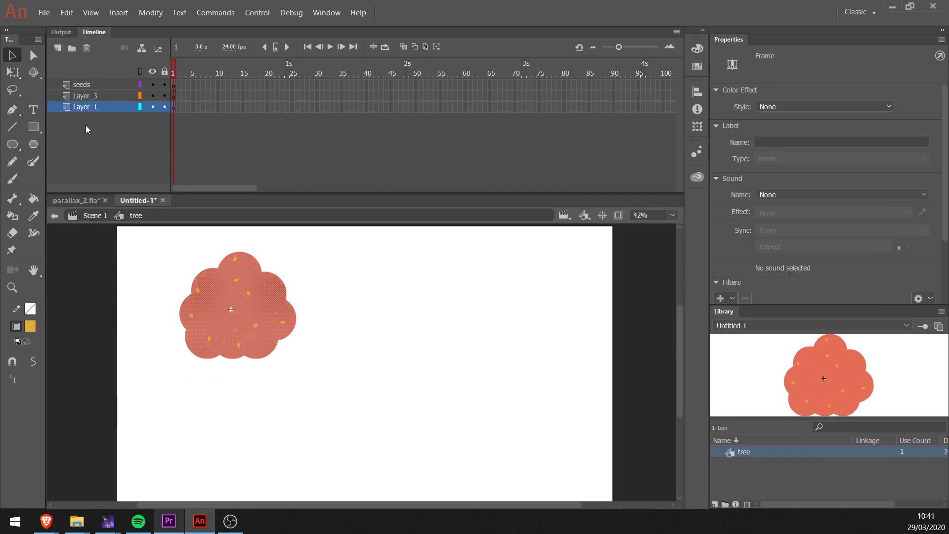
key(k)
double_click(85, 107)
text(tronk)
key(Return)
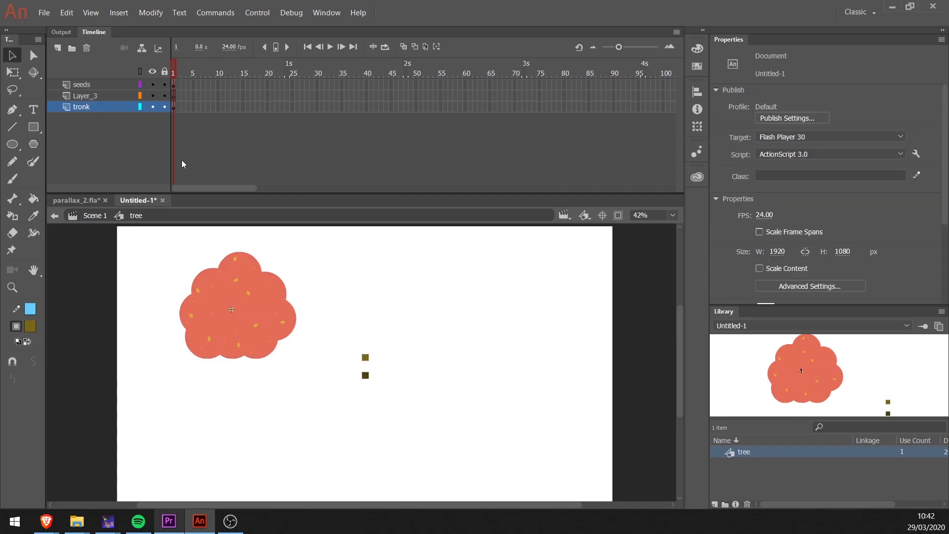
On the tronk layer, draw a narrow vertical rectangle without stroke in lighter brown as the trunk below the foliage
click(109, 110)
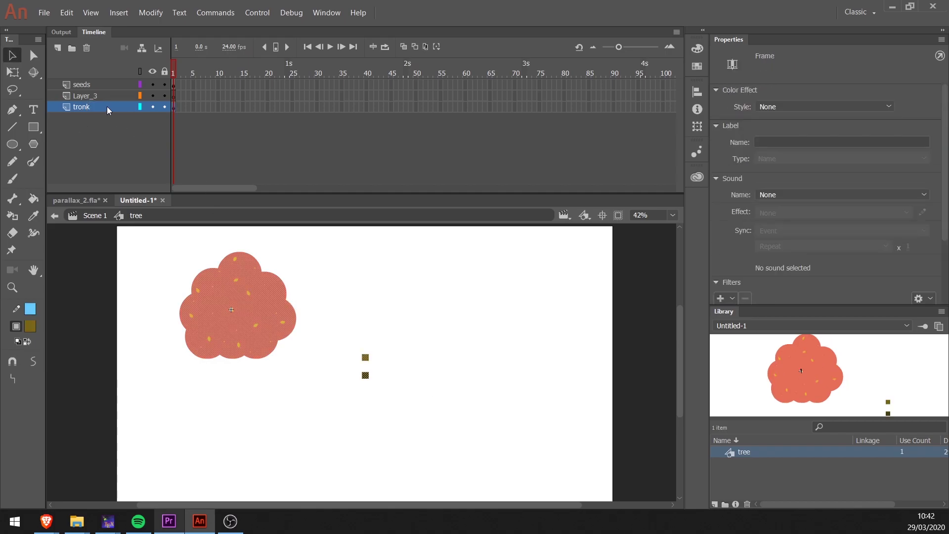
click(81, 96)
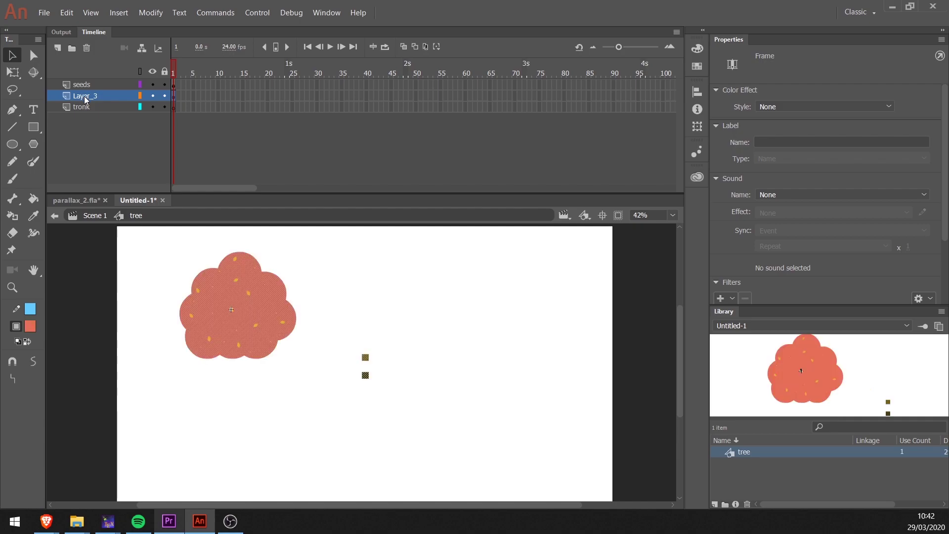
click(106, 108)
key(k)
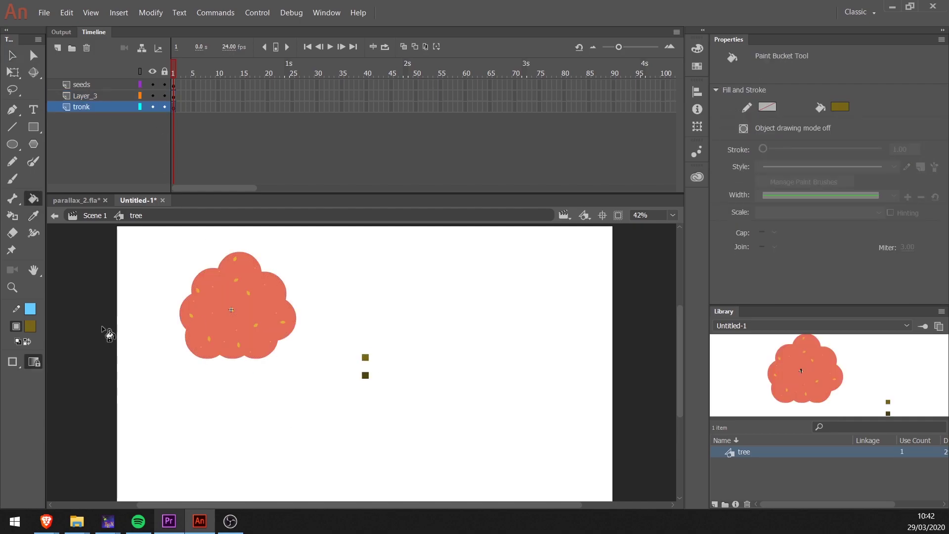
click(30, 310)
click(233, 324)
key(r)
mouse_move(242, 348)
mouse_down()
mouse_move(252, 452)
mouse_move(228, 423)
mouse_move(240, 394)
mouse_move(239, 402)
mouse_up()
key(v)
click(248, 422)
Sample the dark brown swatch and shade the left half of the trunk with it
key(i)
click(365, 376)
key(v)
click(280, 416)
click(244, 397)
shift+click(227, 393)
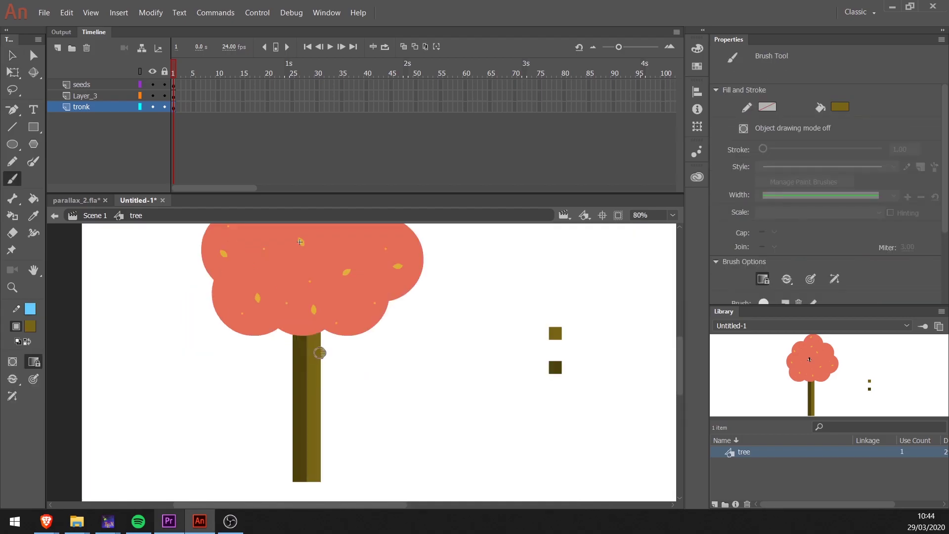
Brush a curved light brown branch on the trunk's right side and a dark brown branch on its left side
drag(318, 351, 344, 329)
key(i)
click(555, 367)
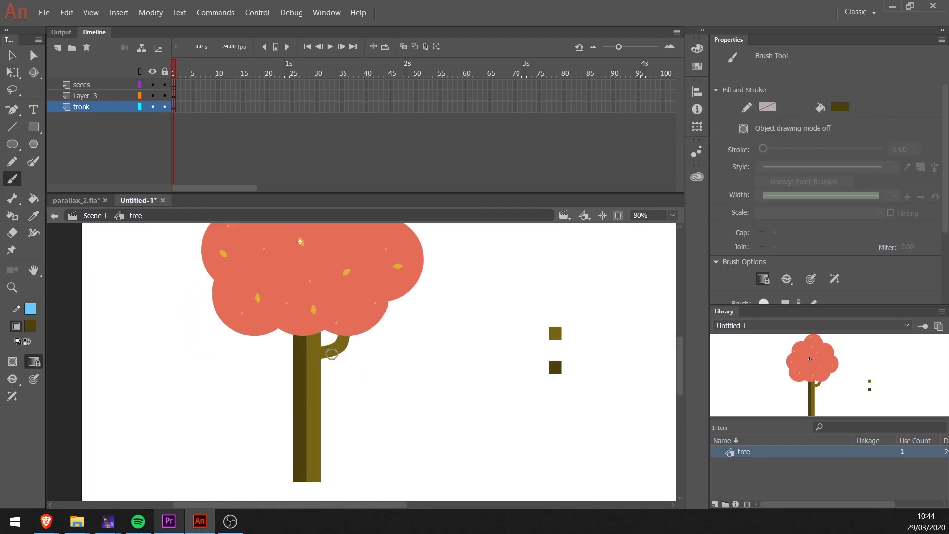
mouse_move(295, 366)
mouse_down()
mouse_move(274, 357)
mouse_move(270, 324)
mouse_up()
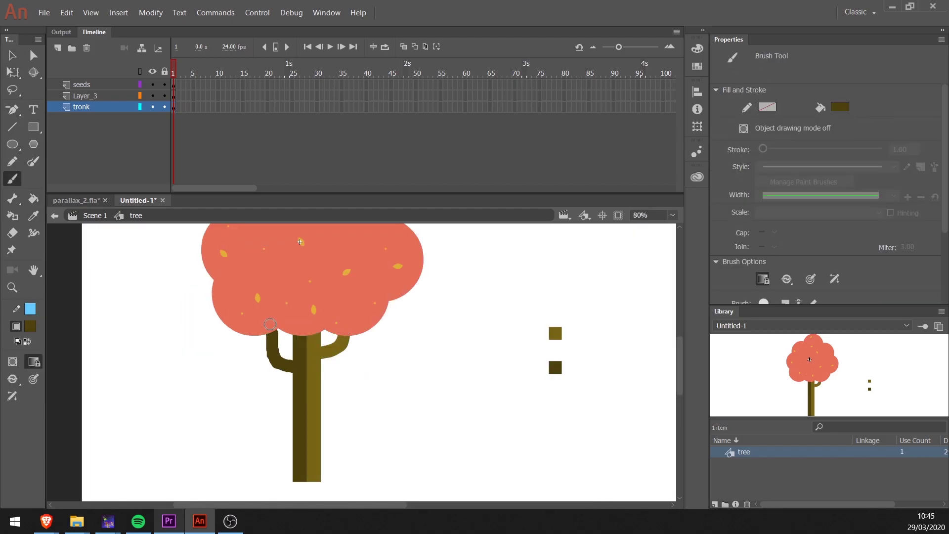
Smooth the dark left branch and return from the tree symbol to Scene 1
key(v)
click(277, 361)
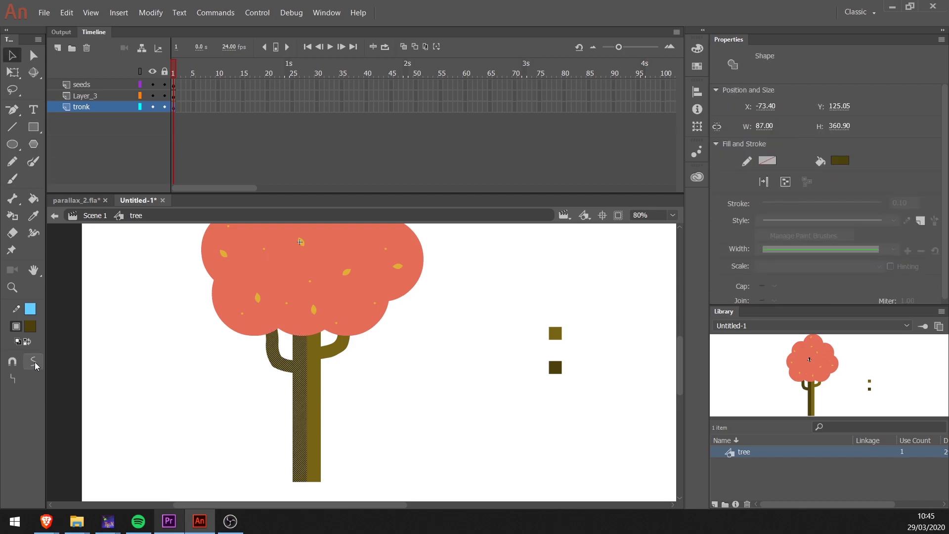
click(428, 414)
click(94, 215)
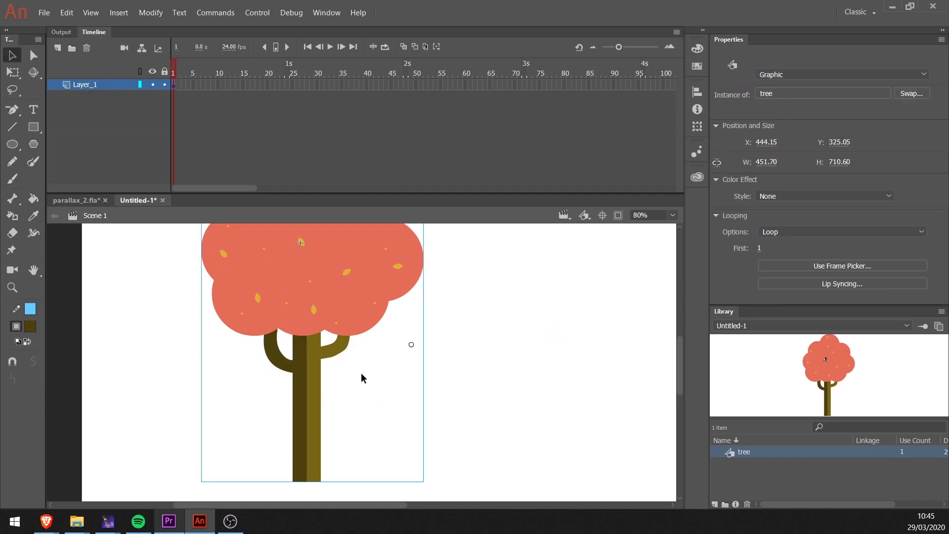
Scale the tree to about 697 by 1097 px and place it across the stage's left edge
key(ctrl+minus)
drag(311, 343, 194, 415)
key(q)
drag(275, 322, 316, 261)
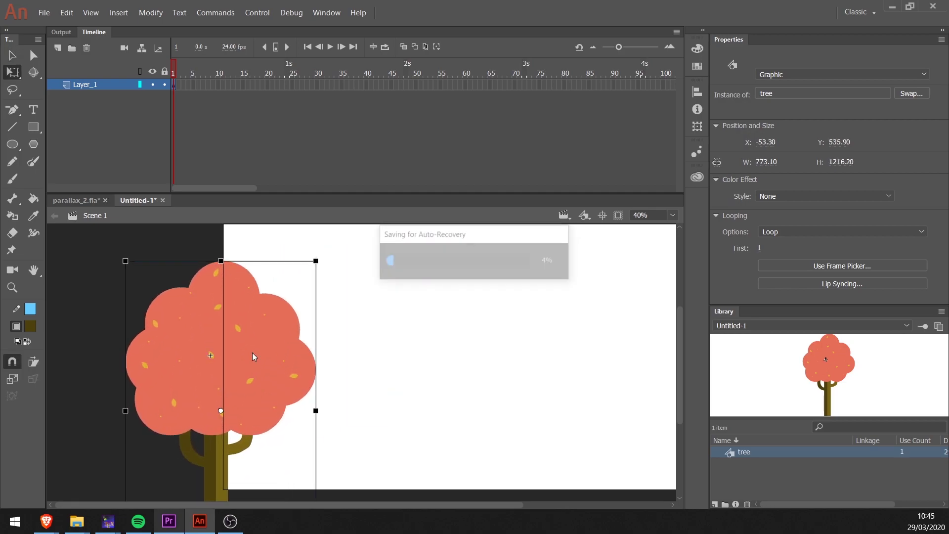
scroll(268, 327, down, 1)
drag(214, 369, 201, 330)
drag(248, 235, 241, 253)
drag(190, 323, 210, 315)
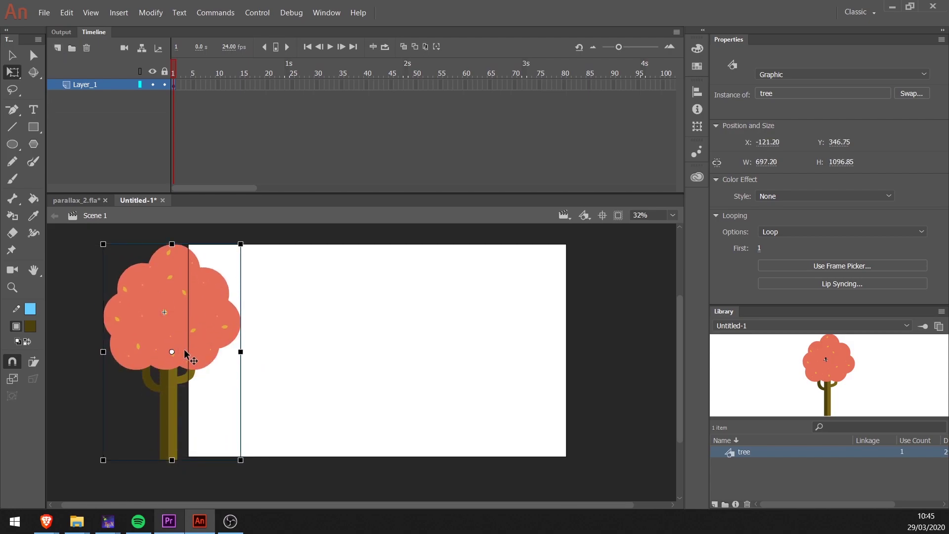
Add a second layer and place a smaller copy of the tree, about 428 by 673 px, right of the first tree
click(57, 48)
drag(80, 85, 93, 135)
key(ctrl+shift+v)
drag(160, 314, 232, 318)
drag(309, 250, 280, 258)
drag(257, 325, 257, 331)
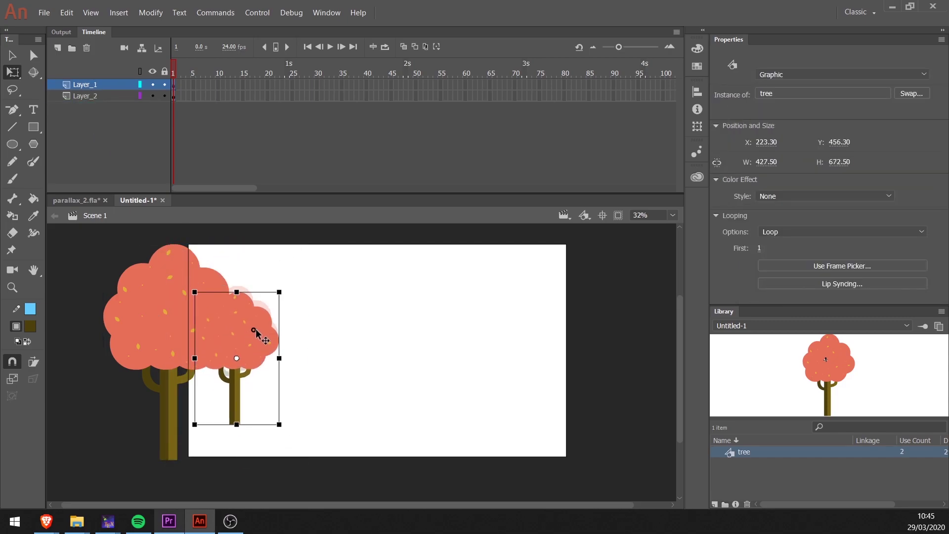
Tint the smaller tree white at 35% and move its layer beneath the large tree's layer
click(817, 196)
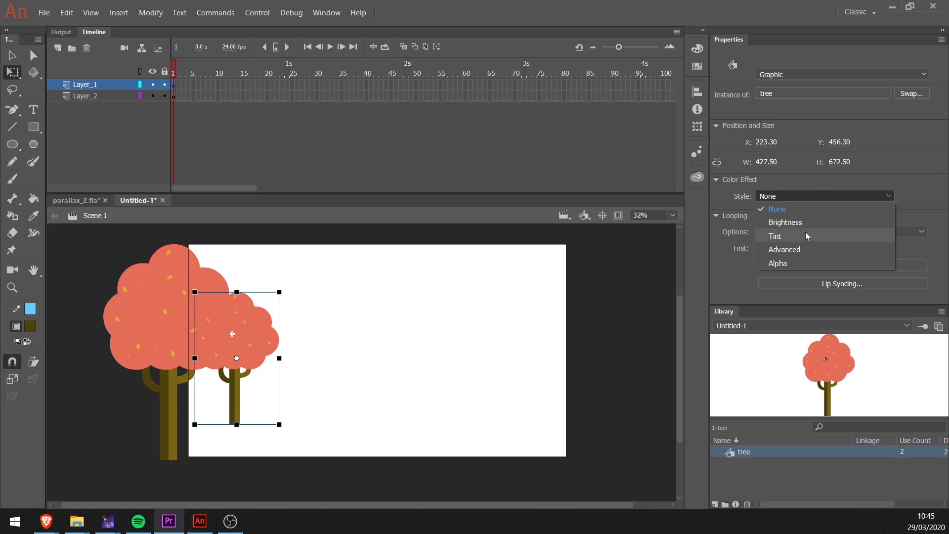
click(805, 233)
click(912, 196)
click(504, 341)
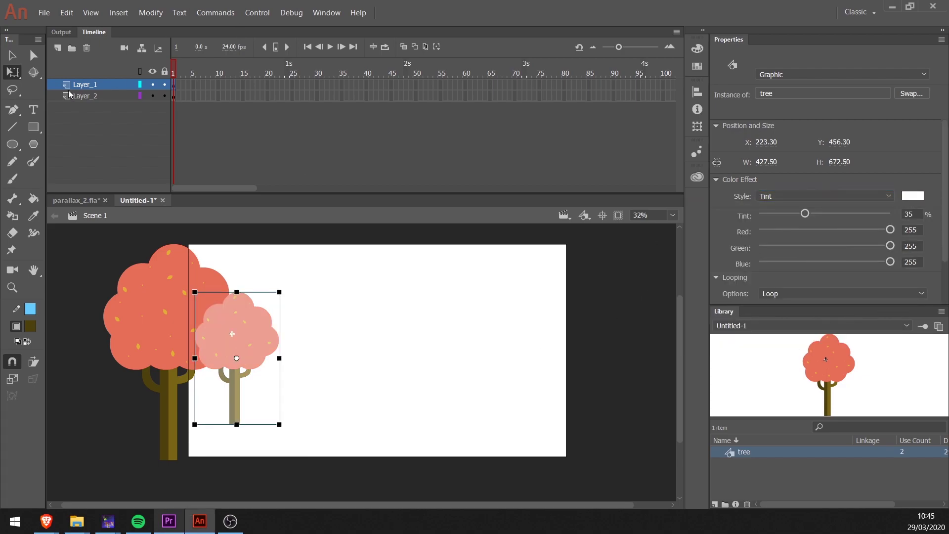
drag(69, 94, 79, 108)
click(373, 315)
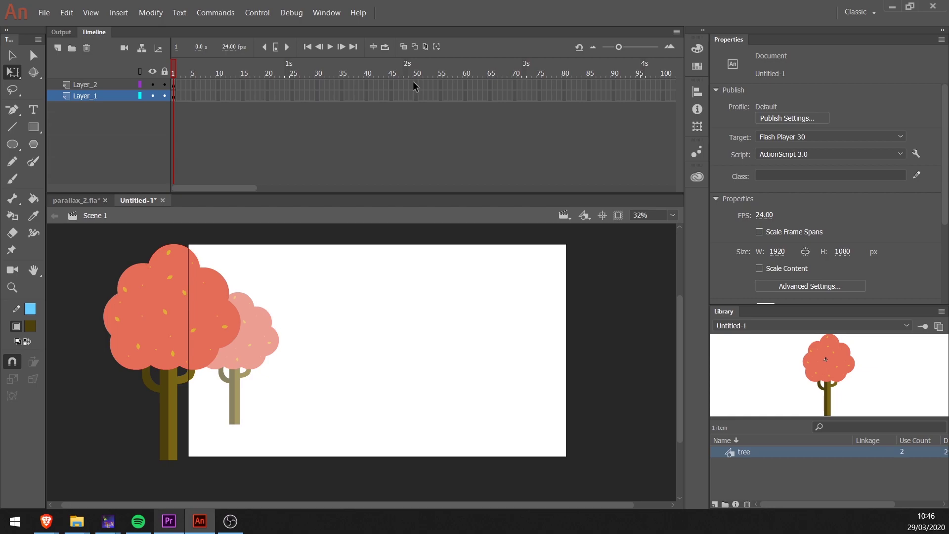
Insert keyframes at frame 50 on both layers, moving the large tree to the stage's right edge and the smaller one past the middle
key(F6)
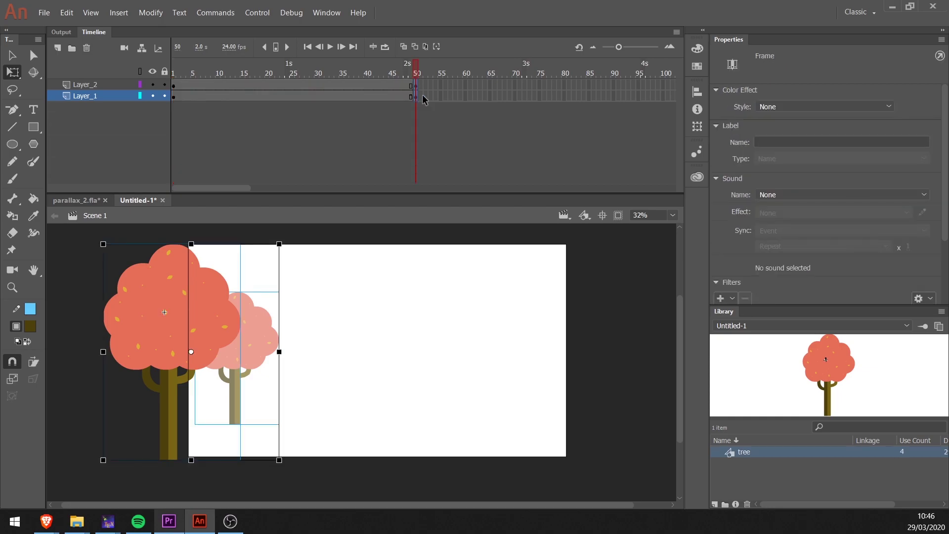
drag(172, 349, 577, 349)
drag(237, 339, 406, 349)
Create classic tweens on both tree layers between frames 1 and 50 and preview the motion
click(345, 96)
right_click(345, 96)
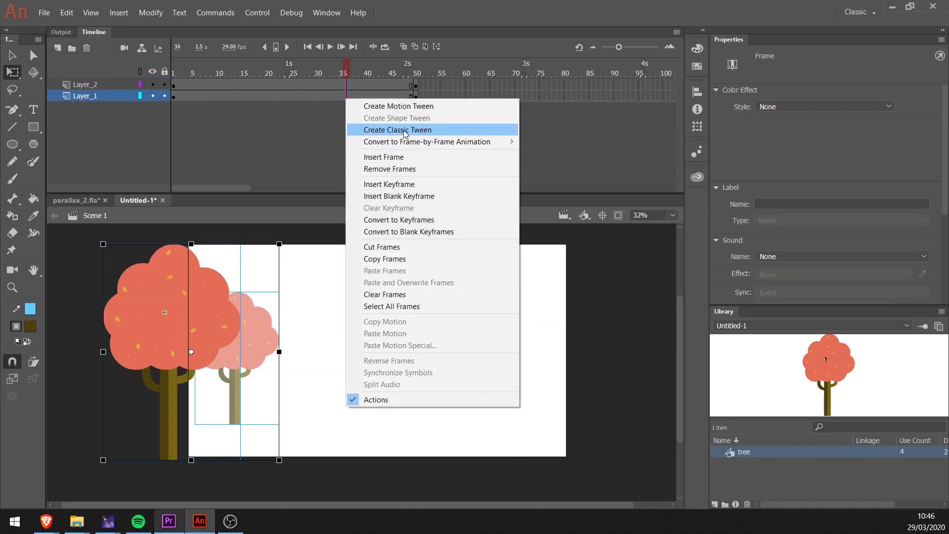
click(408, 129)
drag(248, 70, 474, 102)
Add a third layer at the bottom with a tree copy about 248 by 390 px, tinted white at 68%
click(87, 96)
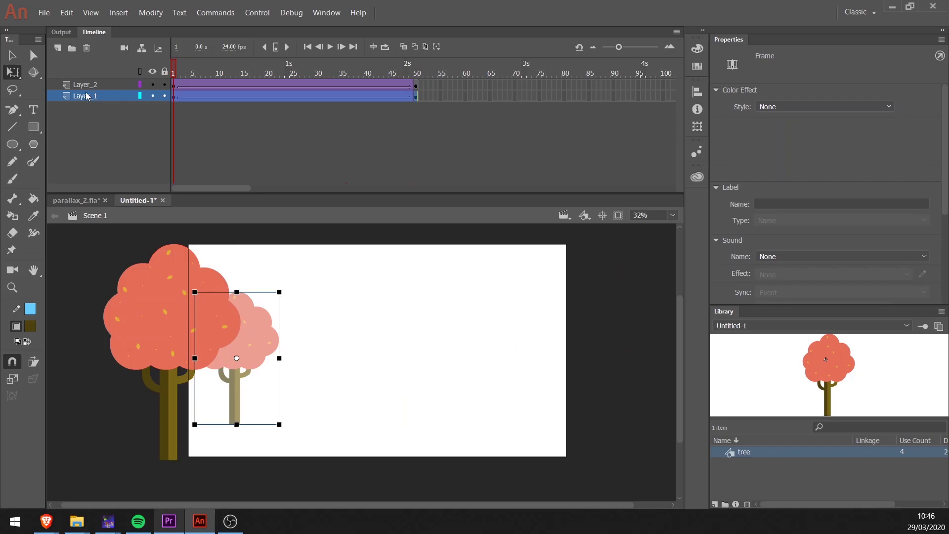
click(59, 49)
key(ctrl+shift+v)
Insert a keyframe at frame 50 for the smallest tree, shift it slightly right, and create a classic tween
click(414, 108)
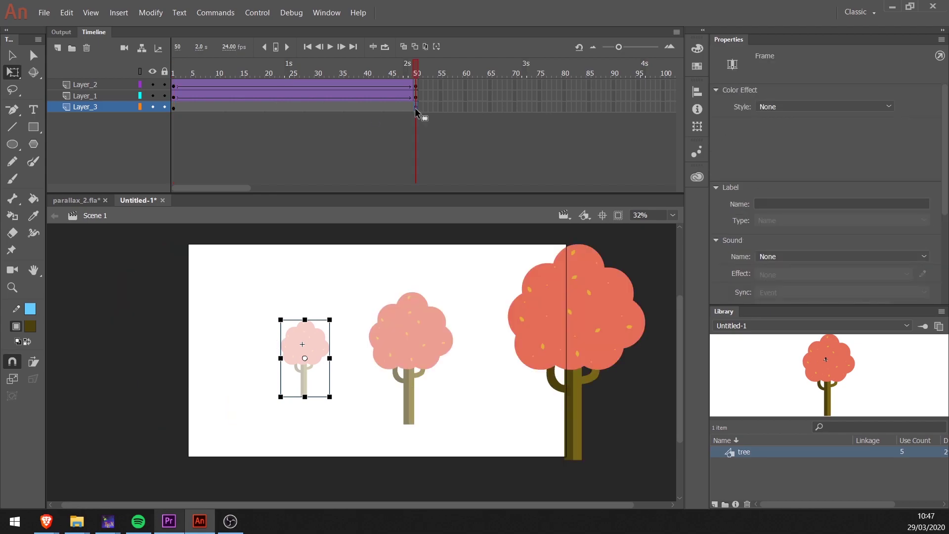
key(F6)
drag(317, 342, 333, 347)
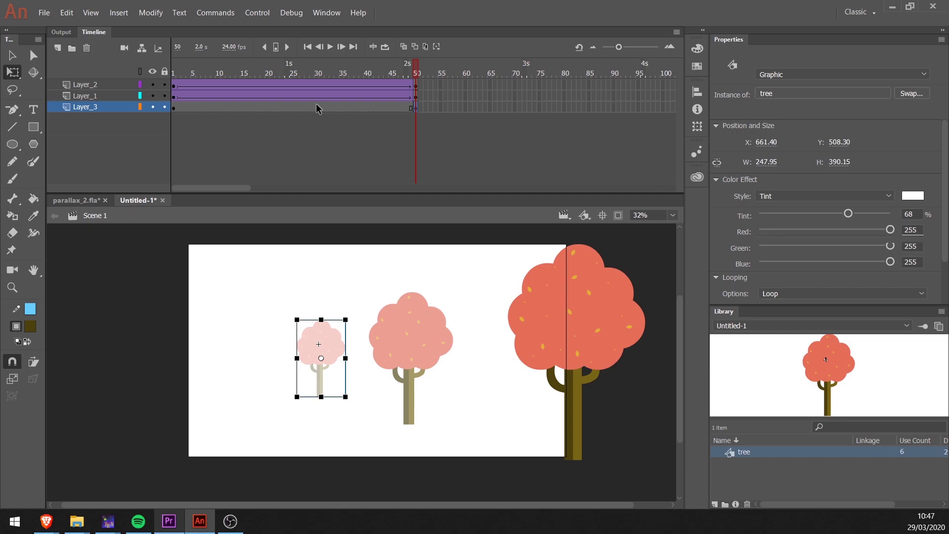
right_click(316, 103)
click(360, 138)
Preview the three-layer parallax motion and compare the trees at frame 50
drag(174, 73, 422, 94)
click(545, 309)
click(415, 354)
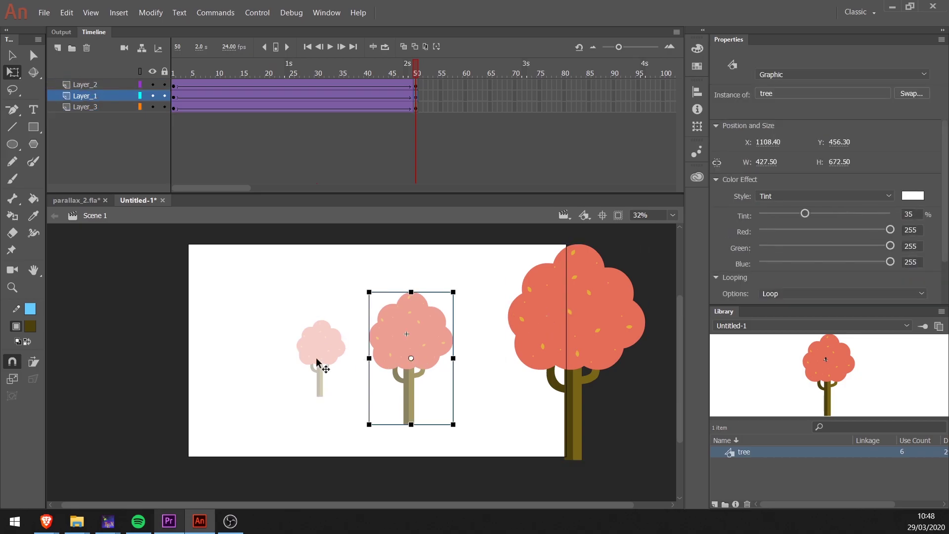
click(317, 361)
drag(406, 78, 145, 72)
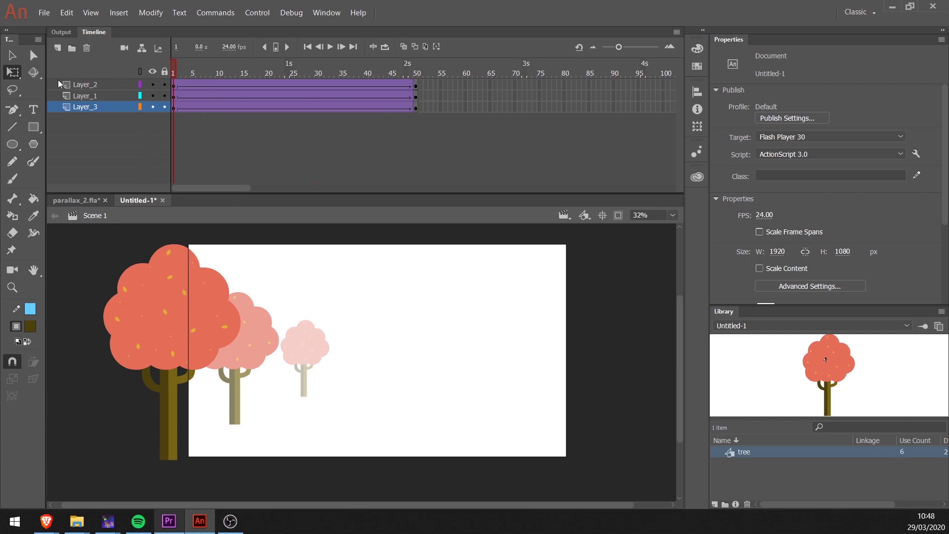
Delete the layers Layer_1 and Layer_2
click(94, 96)
shift+click(92, 85)
click(87, 52)
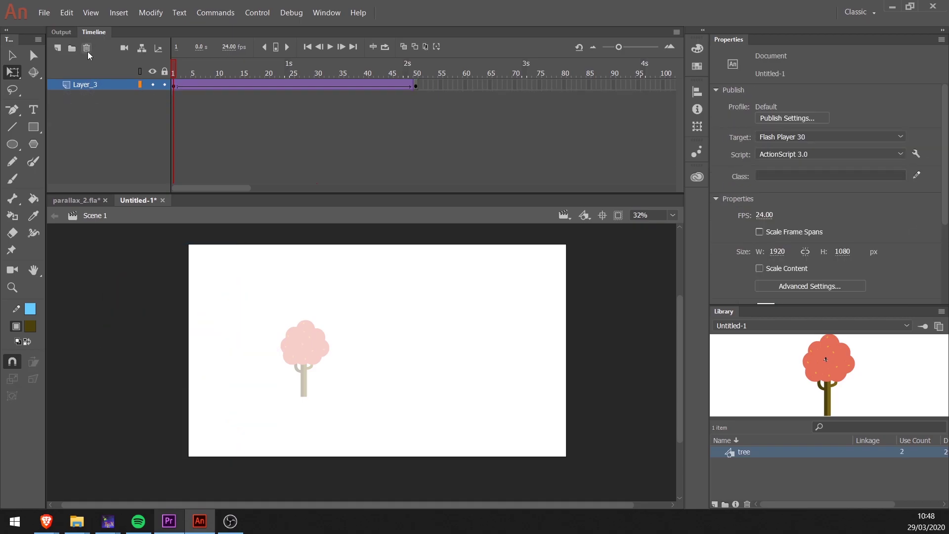
Remove frames 2 to 50 from Layer_3 and remove the classic tween from its first frame
drag(414, 82, 180, 82)
right_click(180, 81)
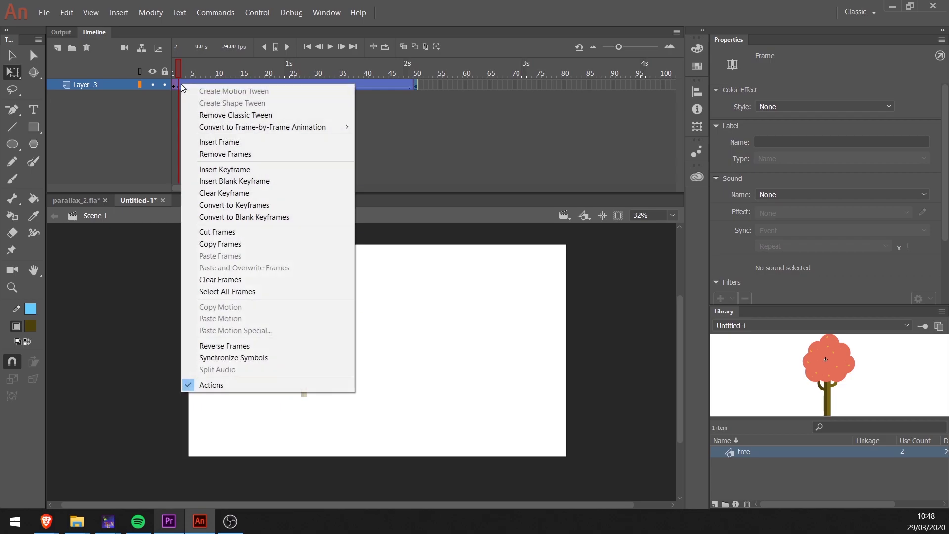
click(232, 157)
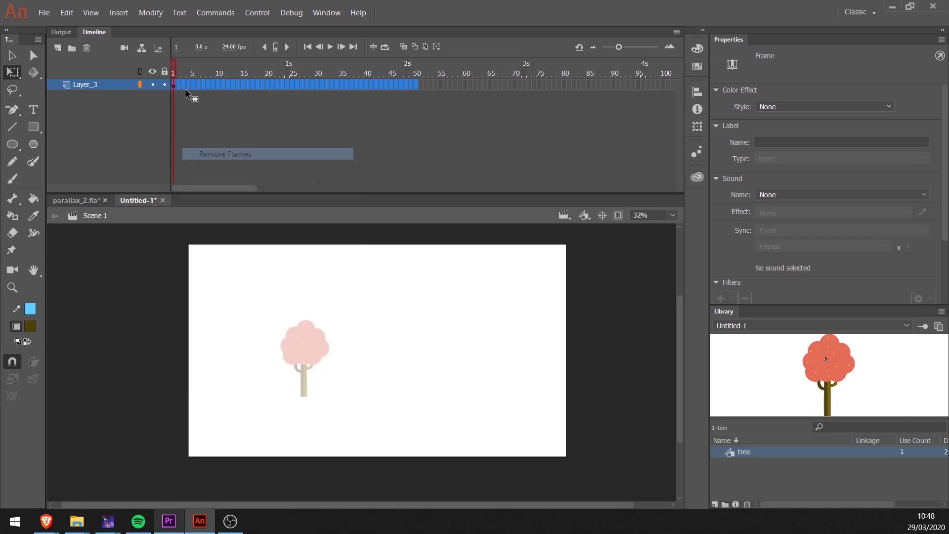
click(171, 84)
right_click(171, 83)
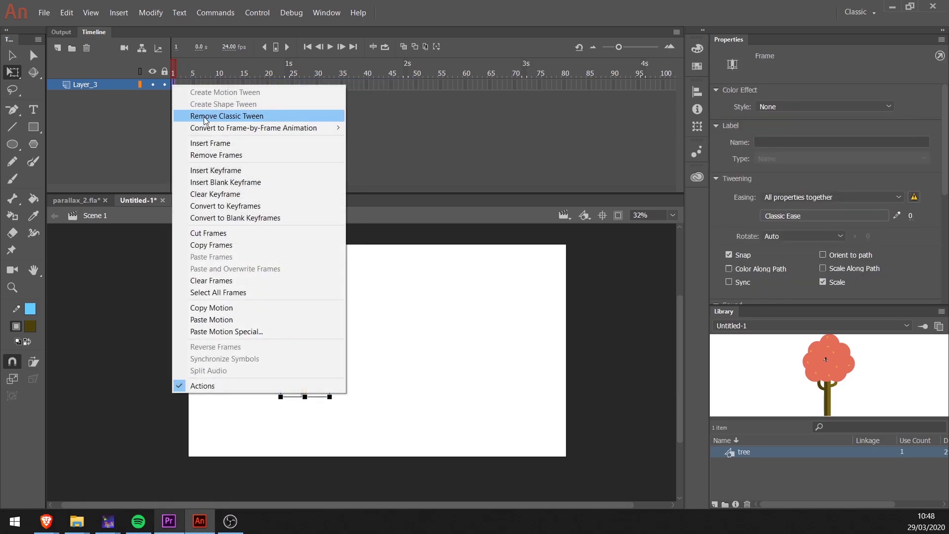
click(238, 115)
Delete the remaining pale tree from the stage
click(127, 384)
click(302, 345)
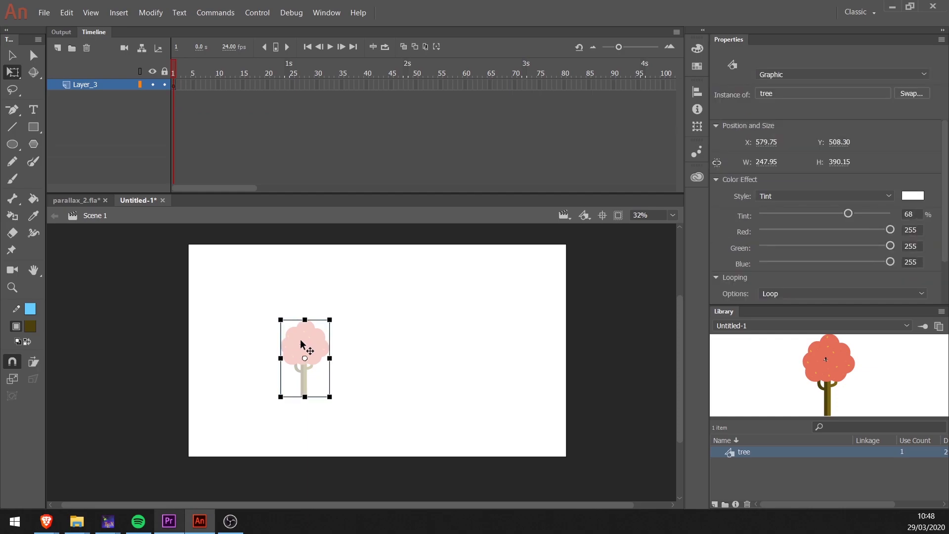
key(Delete)
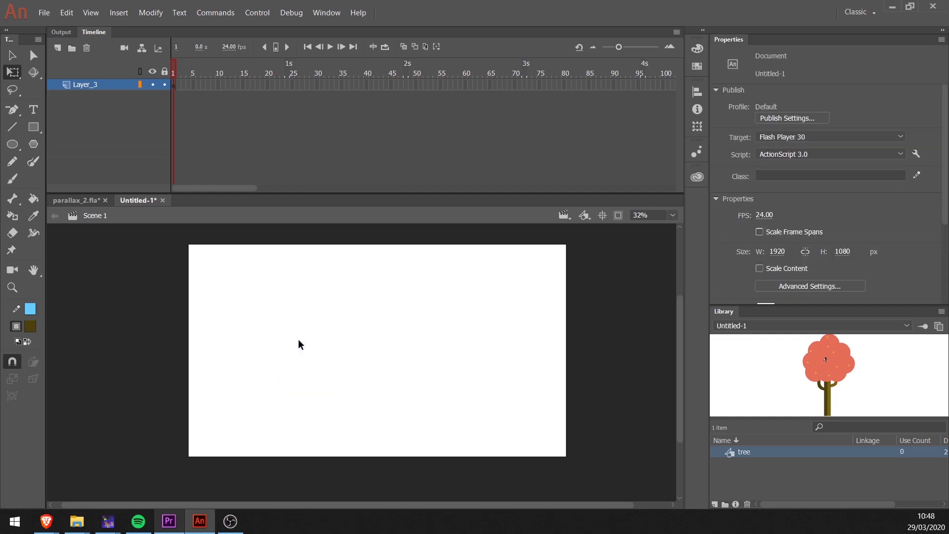
Rename Layer_3 as still_scene
double_click(78, 87)
text(st)
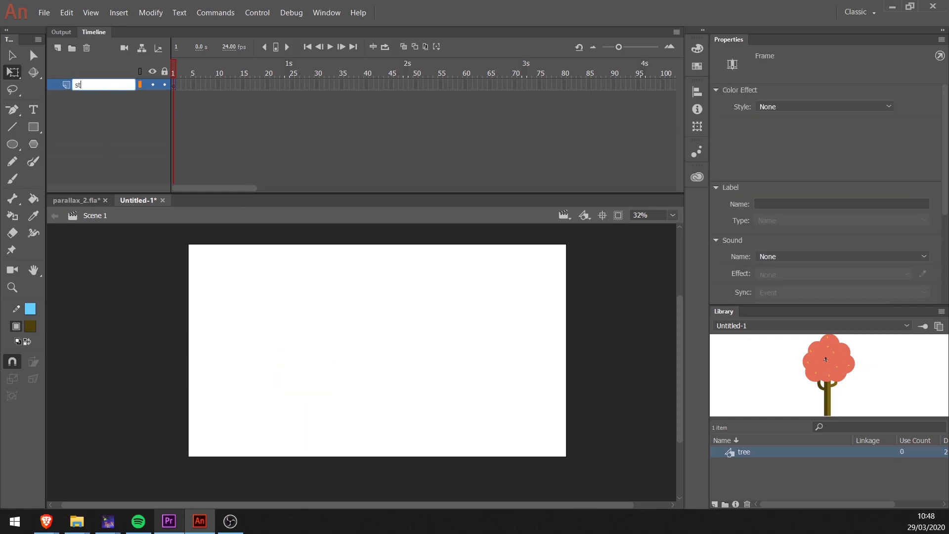
text(ill_scene)
key(Return)
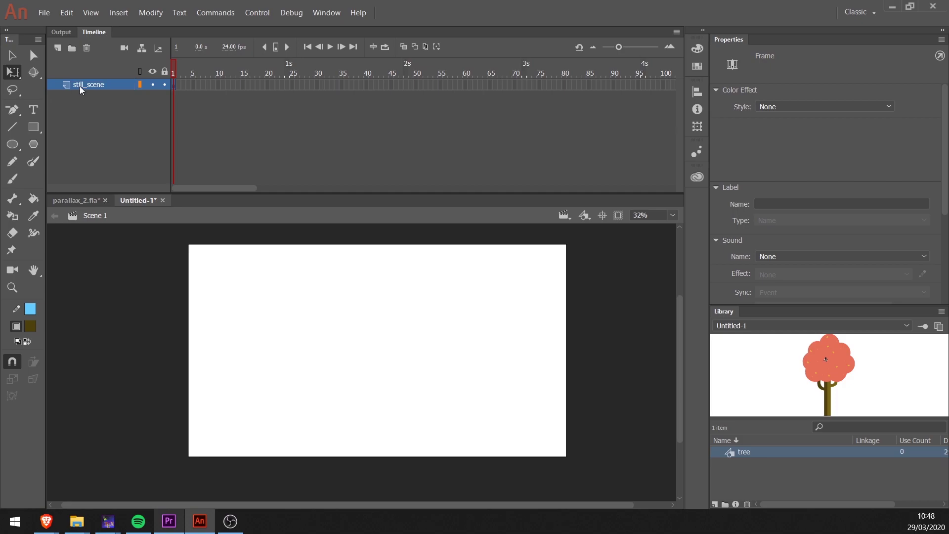
Draw a rectangle slightly larger than the stage, filled with a white-to-black linear gradient
click(33, 126)
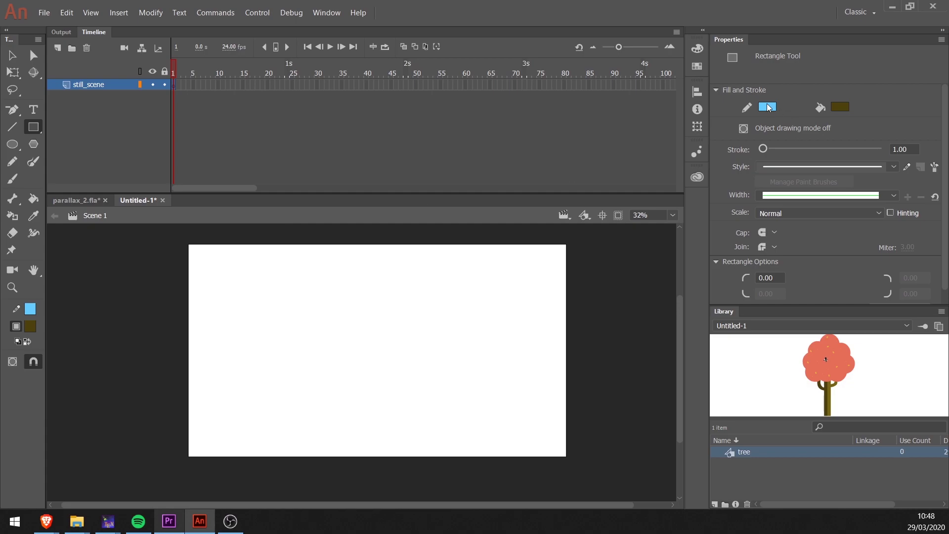
click(768, 107)
click(739, 119)
click(840, 107)
click(668, 250)
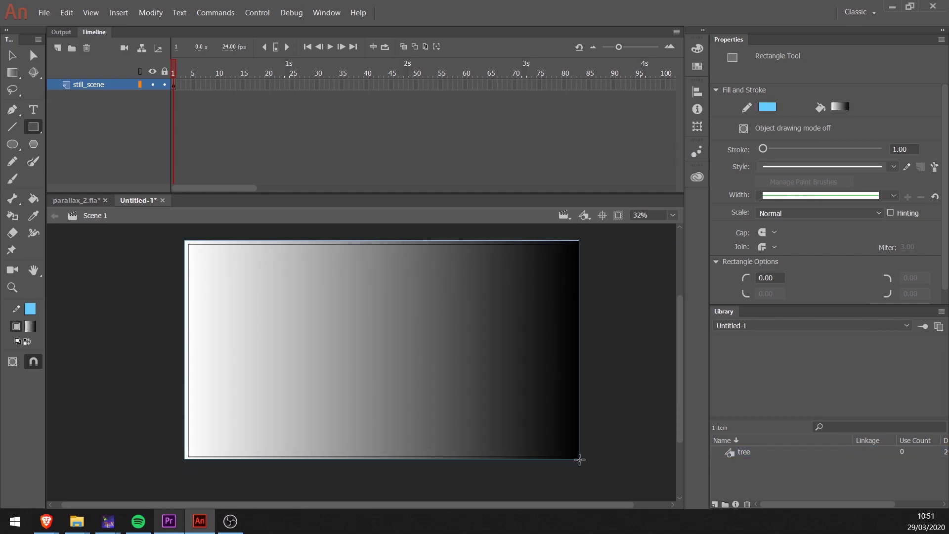
drag(578, 457, 573, 457)
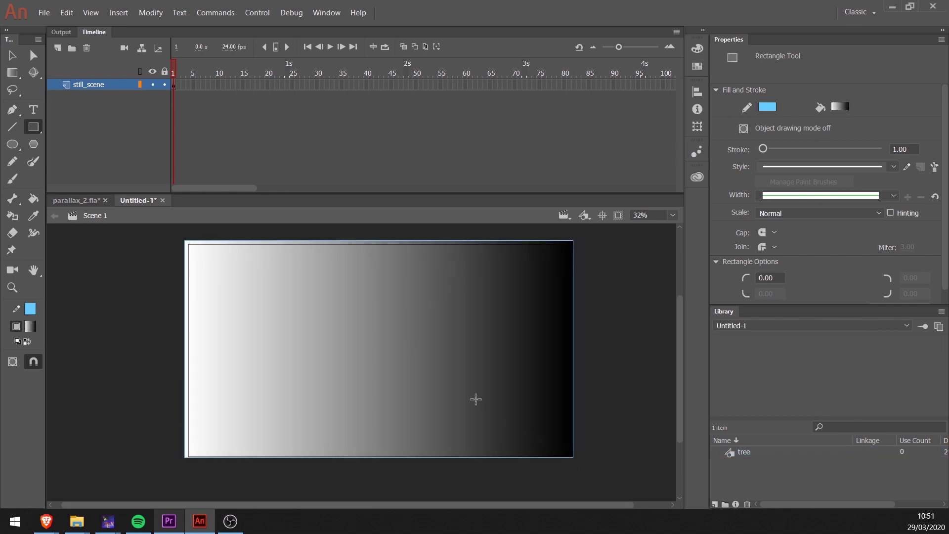
Delete the outline around the gradient rectangle
key(v)
click(483, 407)
double_click(545, 242)
key(Delete)
Place an instance of the tree symbol beside the right edge of the stage as a colour reference
click(497, 294)
click(697, 49)
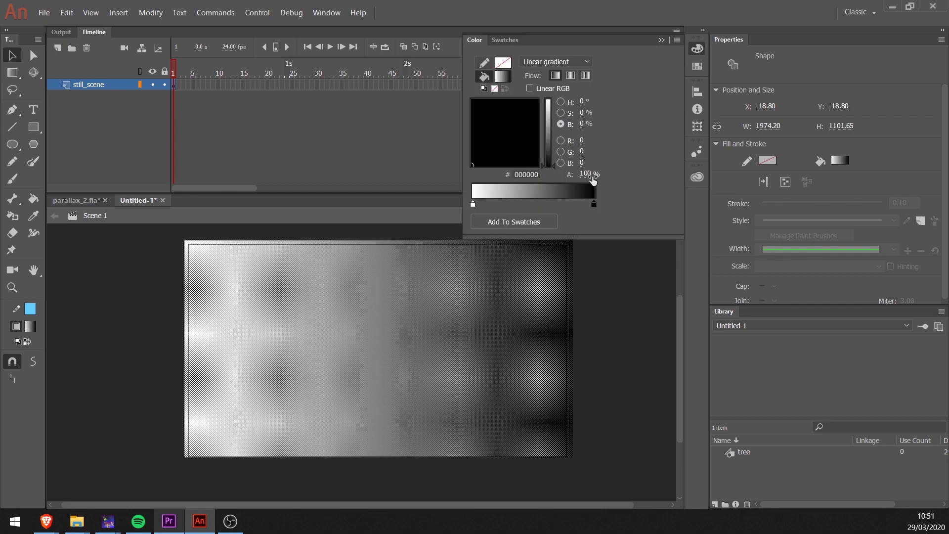
click(748, 451)
drag(833, 371, 551, 325)
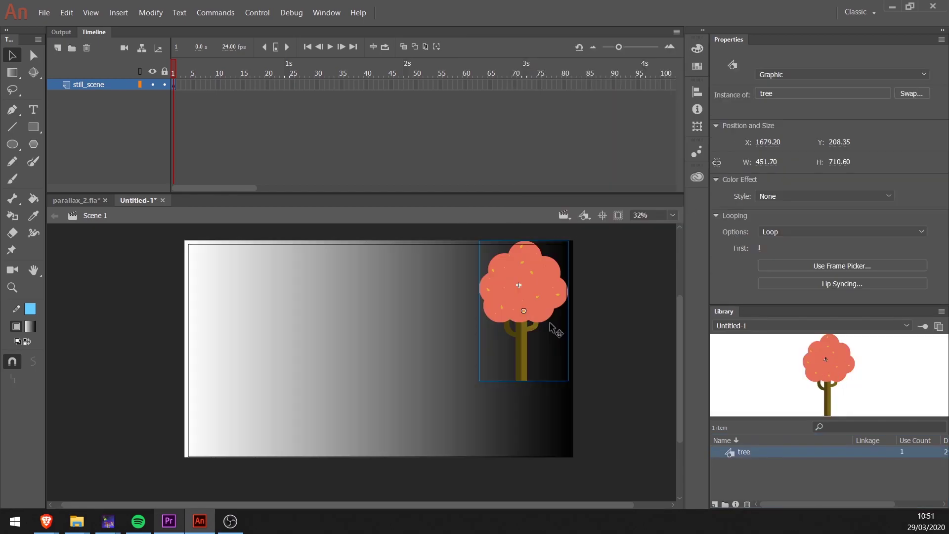
drag(527, 296, 612, 312)
Set the black end of the background gradient to E1AF36, sampled from the tree, and delete the tree instance
click(494, 290)
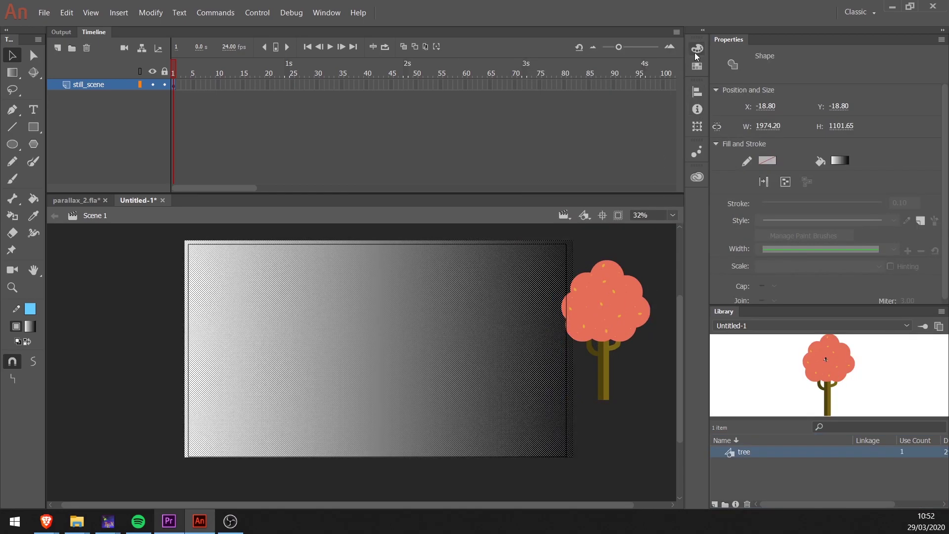
click(695, 52)
double_click(594, 204)
click(600, 298)
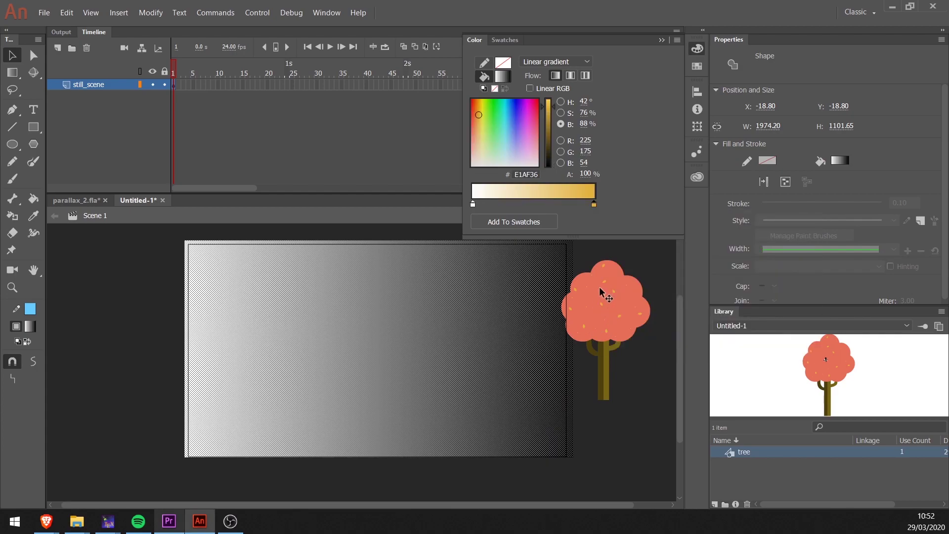
click(661, 40)
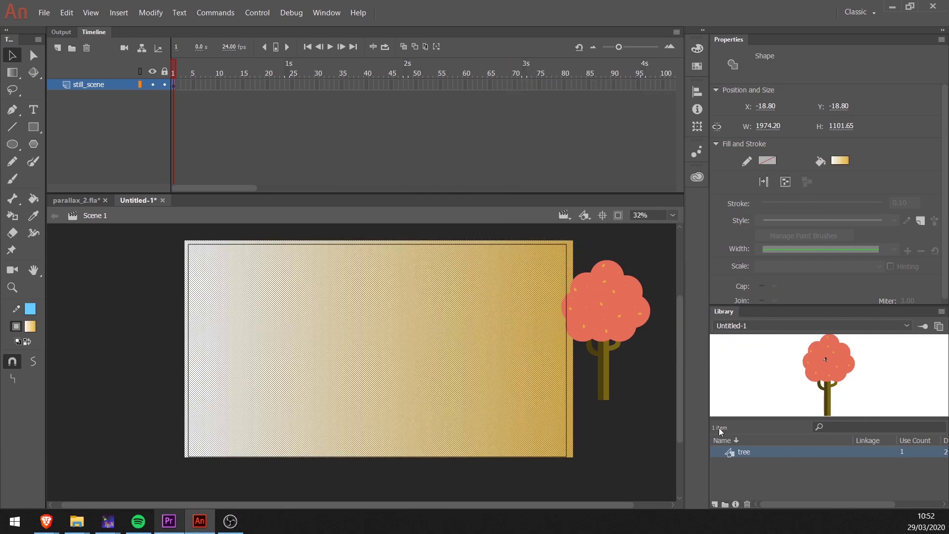
click(620, 322)
key(Delete)
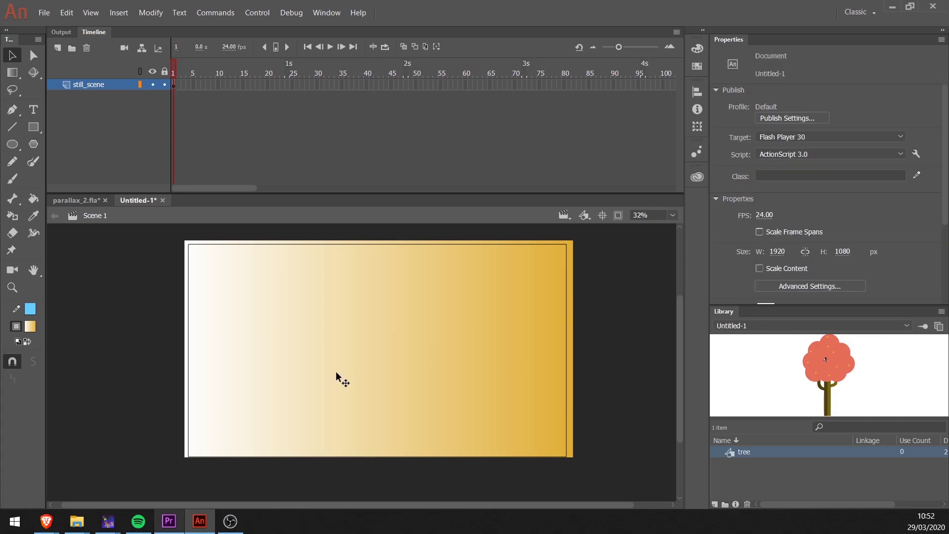
Rotate the background gradient to vertical with the Gradient Transform tool, pale at the top and golden at the bottom
click(327, 372)
click(19, 74)
click(79, 85)
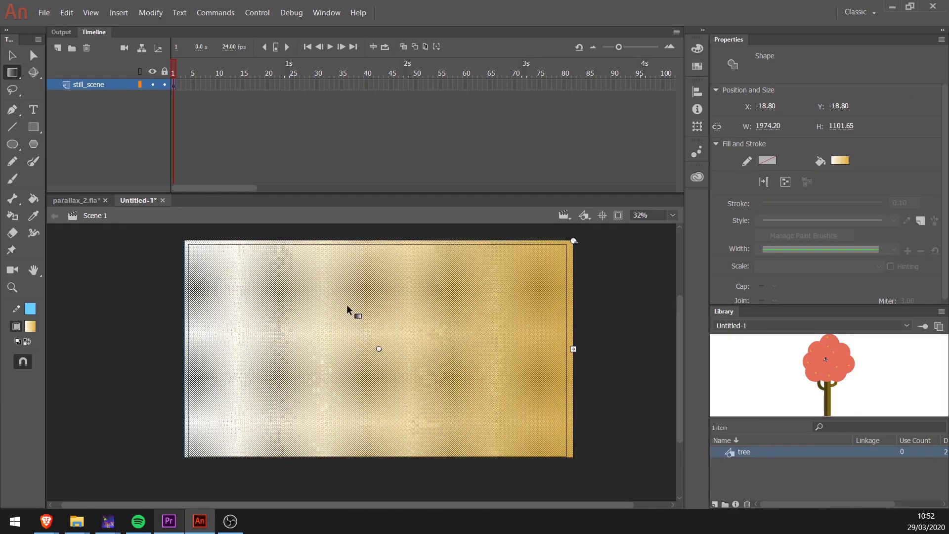
drag(574, 242, 436, 448)
click(102, 303)
Convert the gradient background to a graphic symbol named static-scene
click(317, 288)
key(F8)
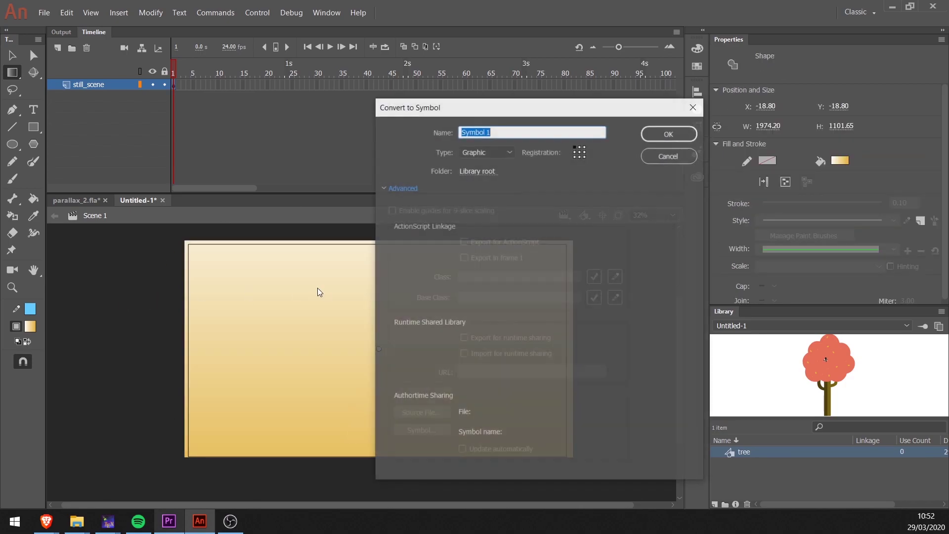
text(stat)
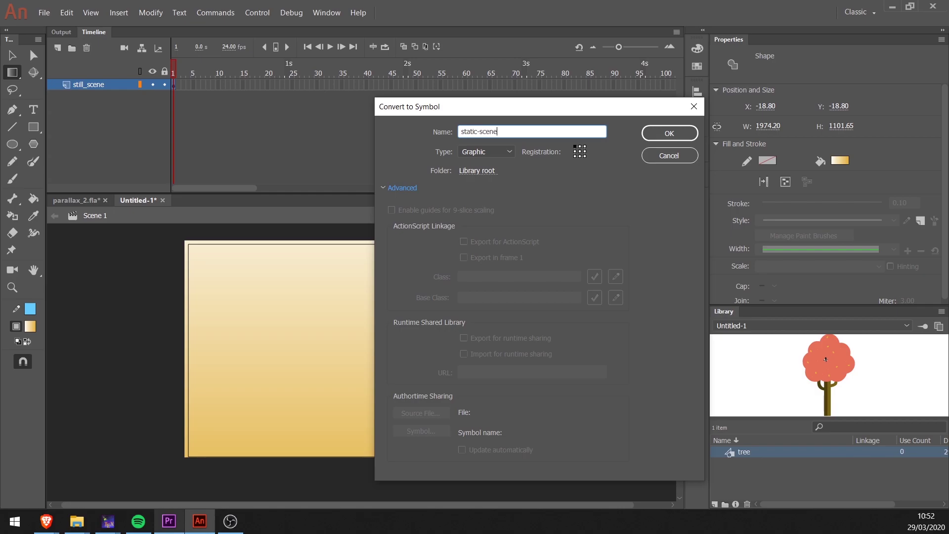
text(ic-scene)
key(Return)
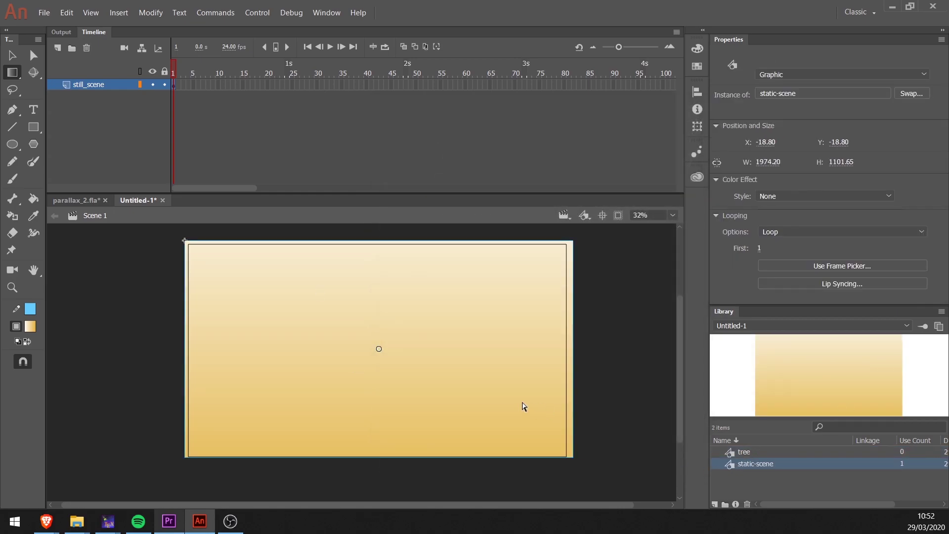
Open the static-scene symbol for editing and add a new layer named mountains
key(Escape)
key(v)
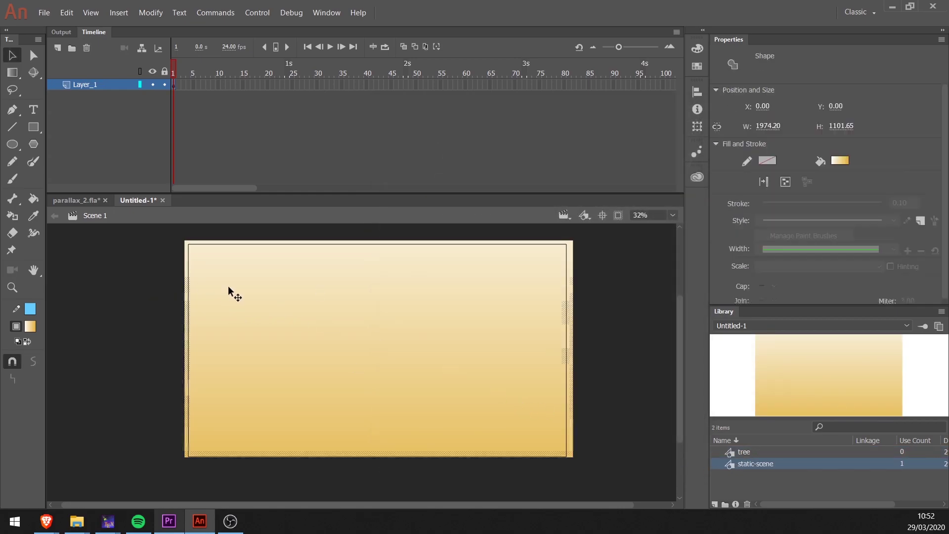
double_click(233, 293)
click(58, 48)
click(83, 90)
double_click(83, 88)
text(mountains)
key(Return)
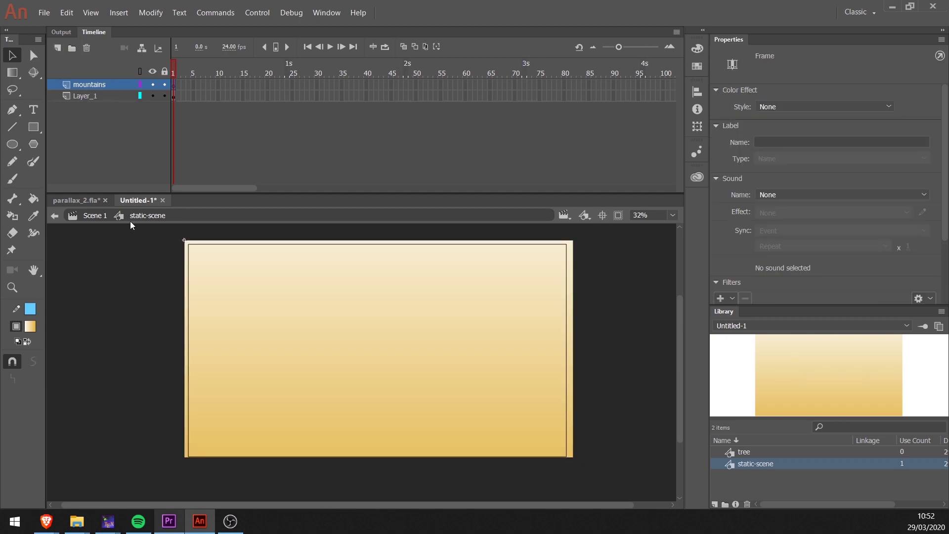
Rename Layer_1, which holds the gradient background, as sky
double_click(84, 96)
text(sky)
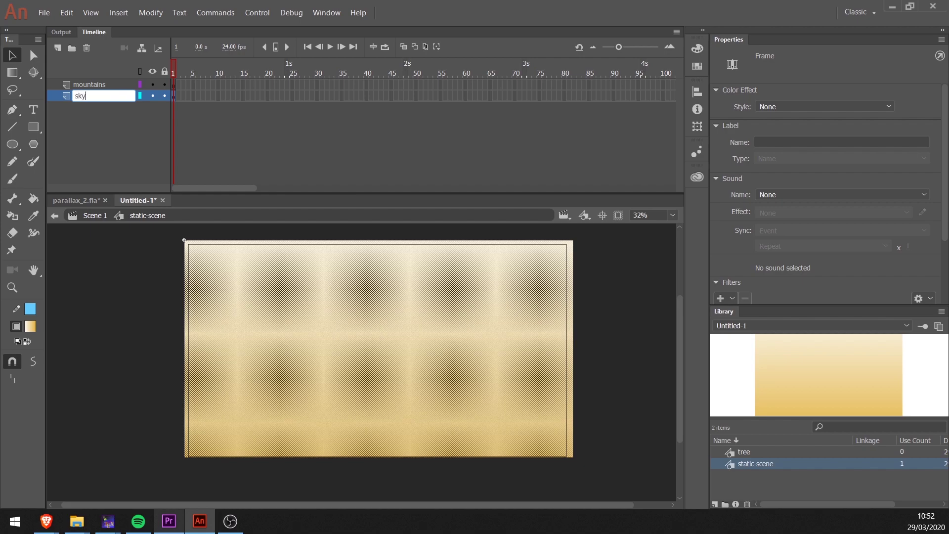
key(Return)
Draw a closed outline of three rounded mountain peaks on the mountains layer with the Pen tool, extending past the stage's sides and bottom
click(91, 85)
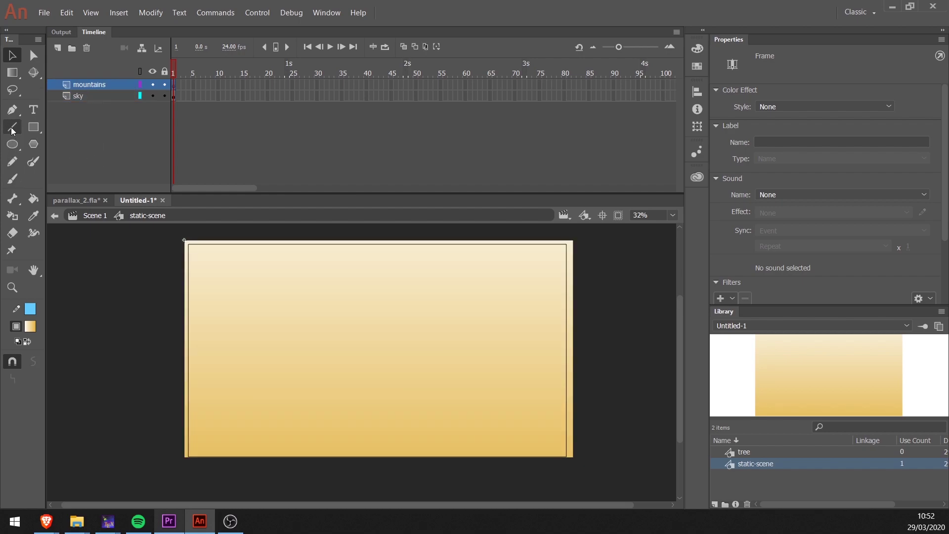
click(12, 110)
click(162, 418)
drag(241, 322, 281, 322)
mouse_move(308, 426)
mouse_down()
mouse_move(336, 426)
mouse_move(317, 406)
mouse_up()
key(ctrl+z)
drag(364, 359, 378, 356)
drag(425, 417, 449, 416)
drag(567, 309, 610, 310)
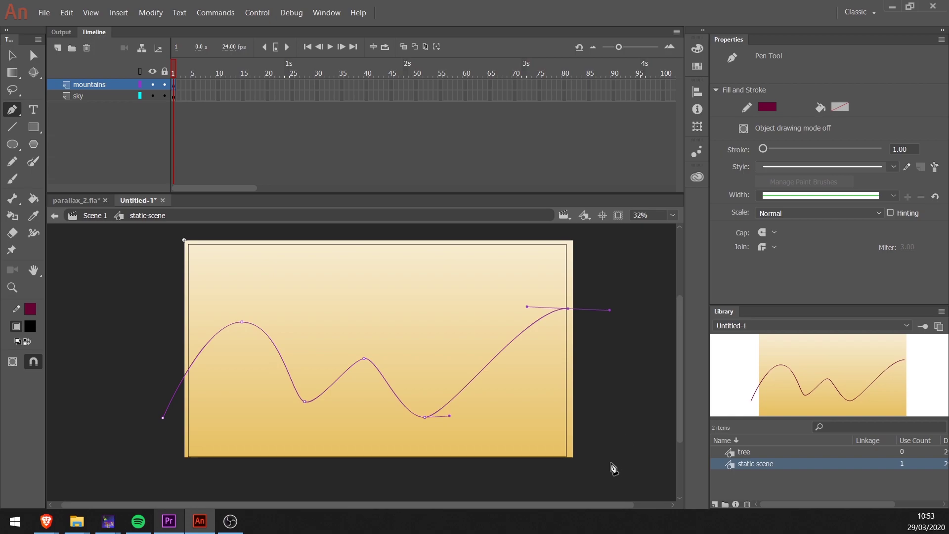
click(640, 376)
click(640, 476)
click(167, 482)
click(164, 418)
key(v)
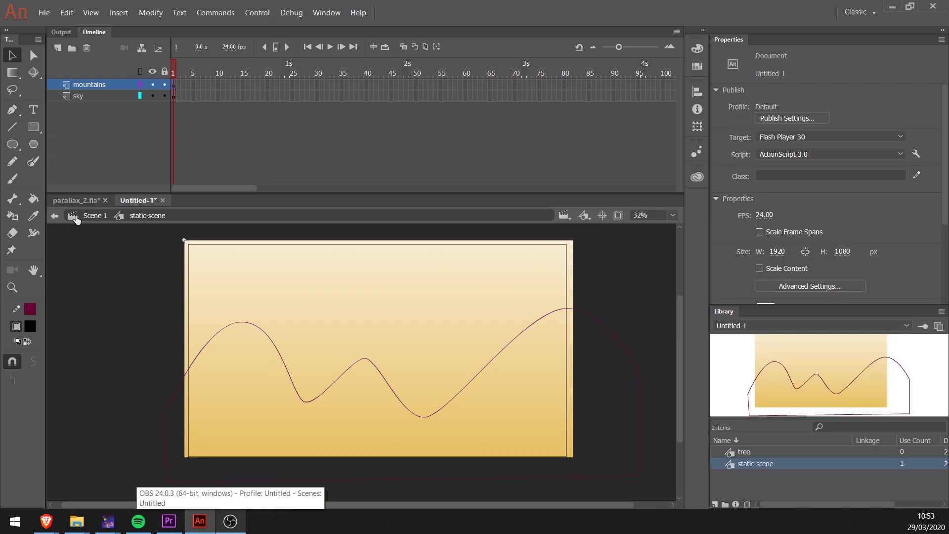
Fill the mountain outline with black and delete its stroke
click(34, 198)
click(238, 405)
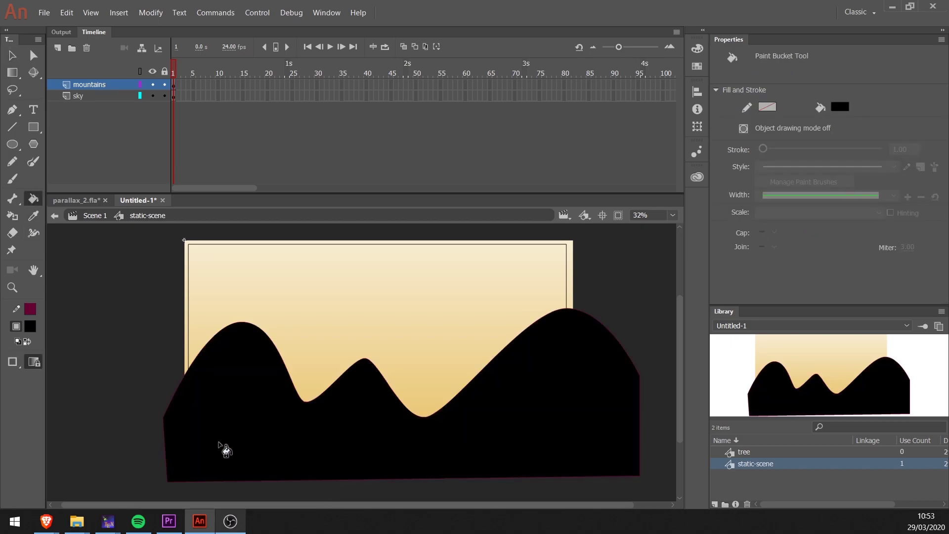
key(v)
double_click(164, 459)
key(Delete)
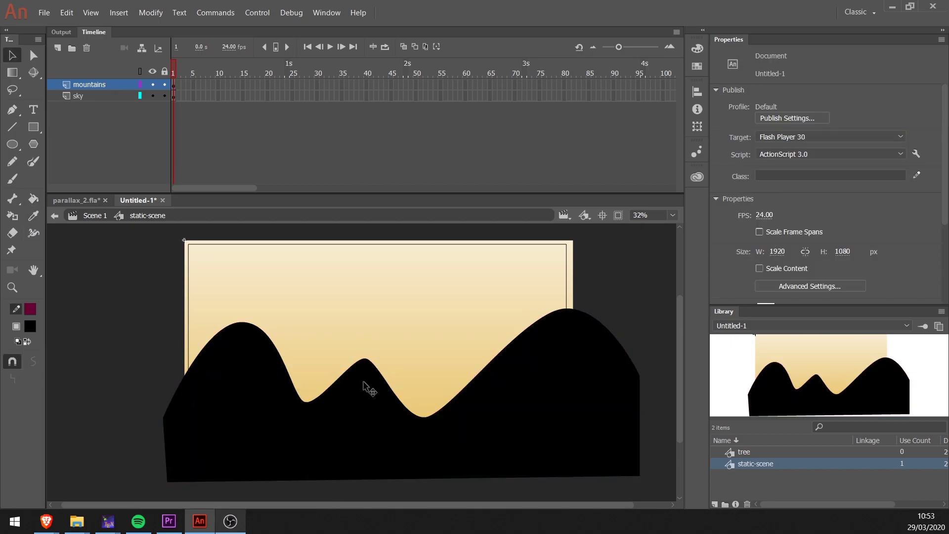
Adjust the curve handle at the top of the middle mountain peak with the Subselection tool
key(a)
click(365, 363)
drag(378, 356, 389, 358)
click(135, 320)
Convert the mountain shape to a graphic symbol named mountain
key(v)
click(313, 428)
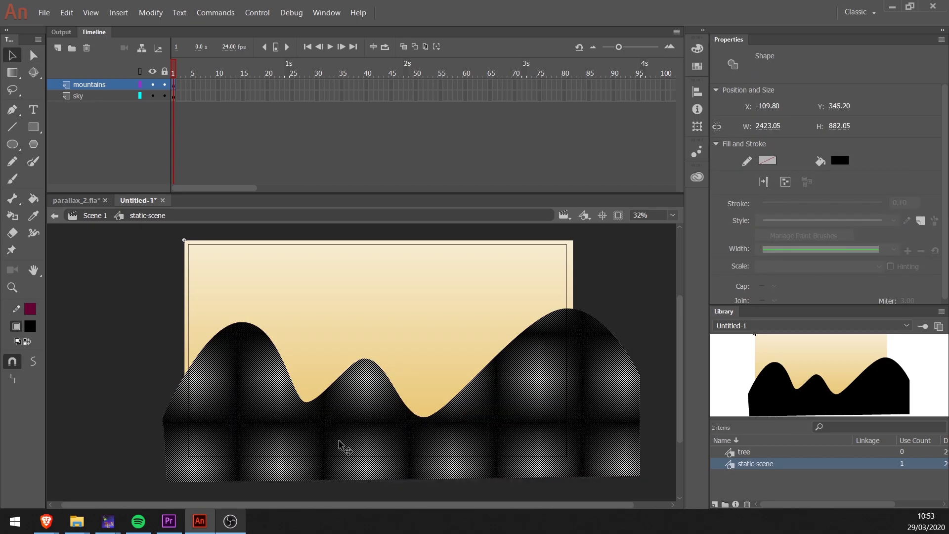
key(F8)
text(mounta)
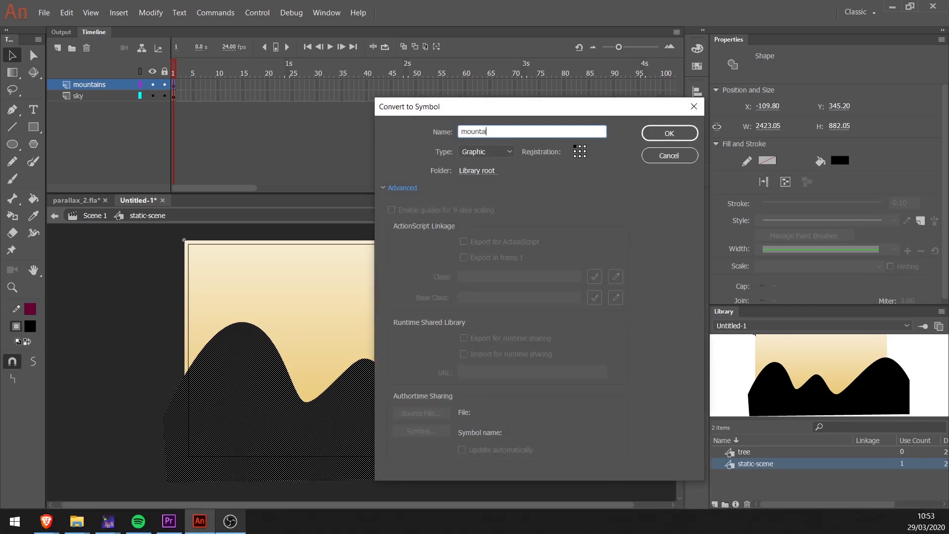
text(in)
key(Return)
Apply an 84% Tint colour effect to the mountain instance, using the golden sky colour (236, 205, 131)
click(825, 193)
click(815, 237)
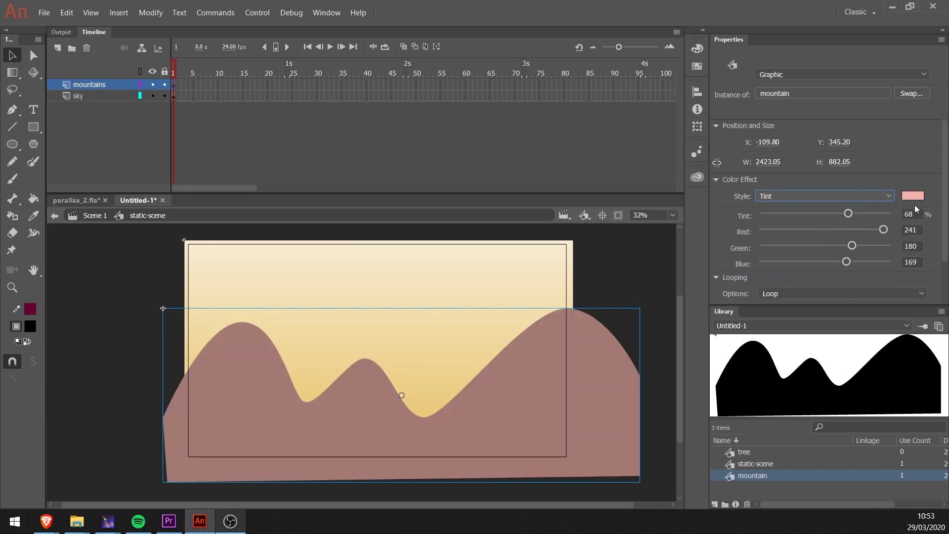
click(912, 196)
click(480, 356)
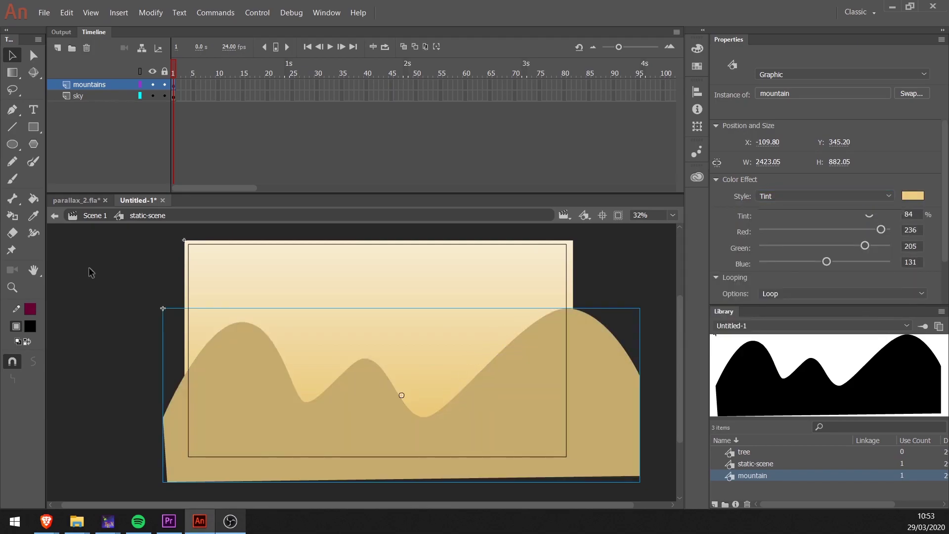
click(90, 272)
Add a new layer named sun between the mountains and sky layers
click(78, 95)
click(58, 47)
key(n)
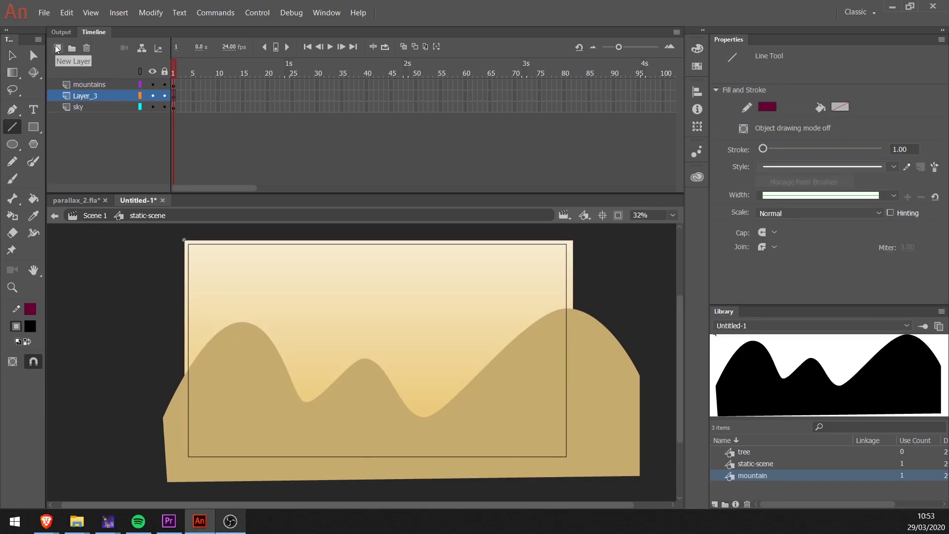
double_click(84, 96)
text(sun)
key(Return)
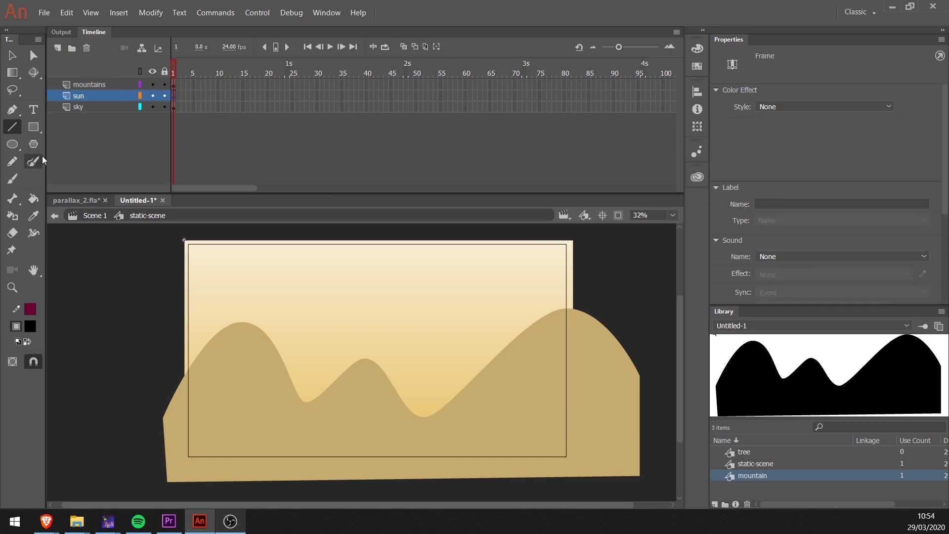
Draw a white circle about 574 px wide without a stroke on the sun layer
key(o)
click(772, 107)
click(737, 119)
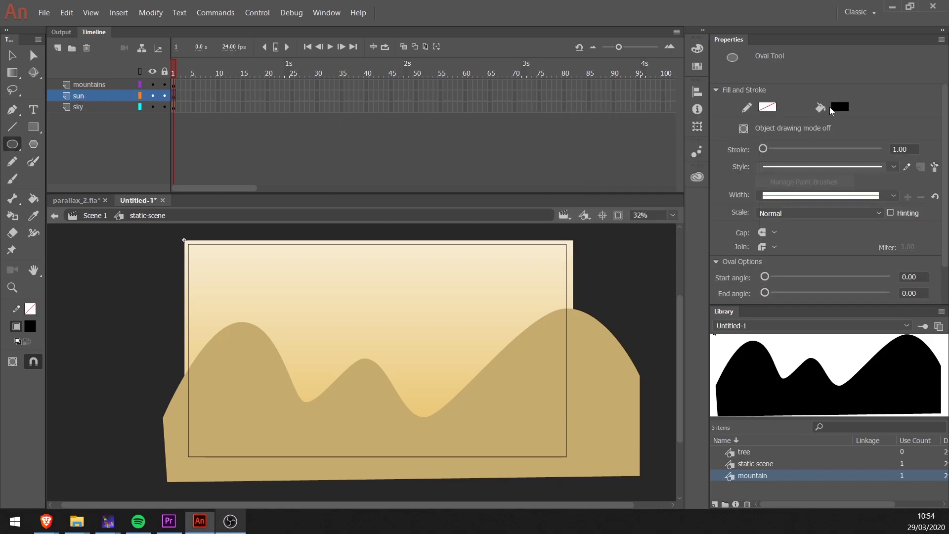
click(840, 107)
click(647, 190)
drag(338, 268, 456, 377)
Move the white circle to about X 1168, Y 141 and convert it to a graphic symbol named sun
key(v)
click(418, 326)
drag(417, 326, 474, 321)
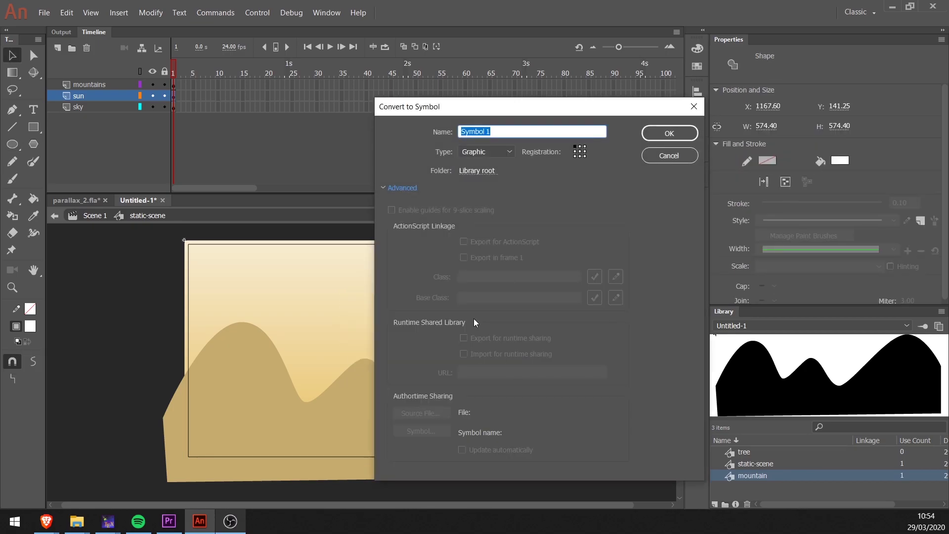
text(sun)
key(Return)
Open the sun symbol and place two new layers, each holding a copy of the circle, beneath Layer_1
double_click(474, 318)
click(57, 48)
click(57, 48)
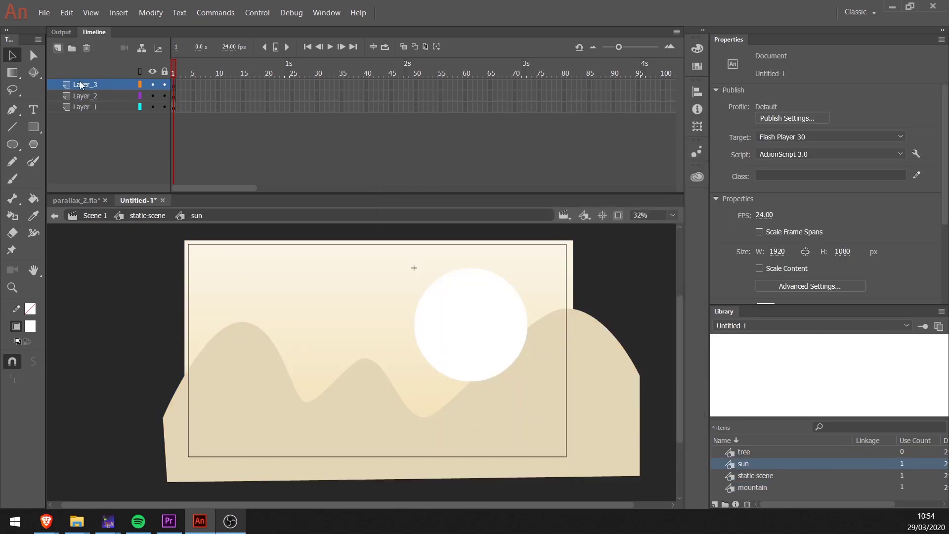
shift+click(83, 94)
drag(83, 96, 82, 112)
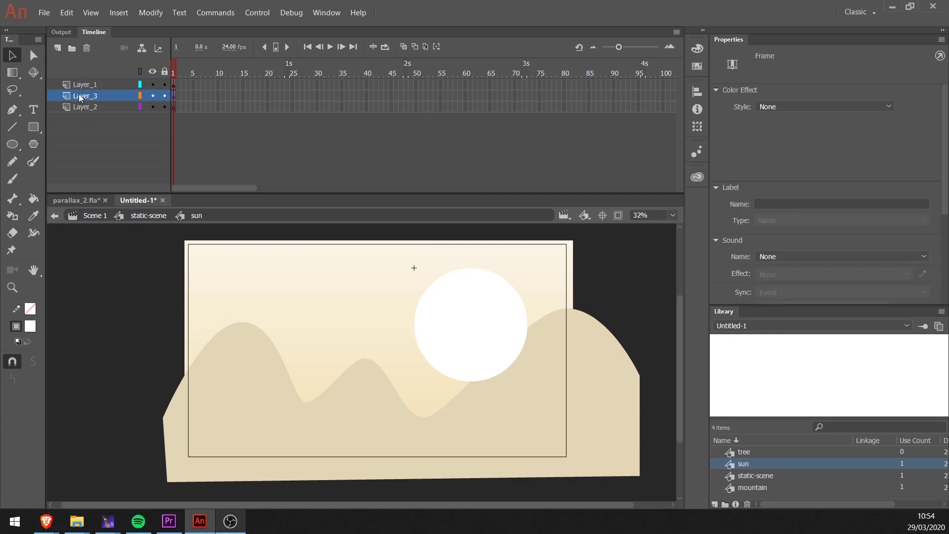
Enlarge the circle on Layer_3 to about 675 px and lower the alpha of its fill
click(496, 286)
key(q)
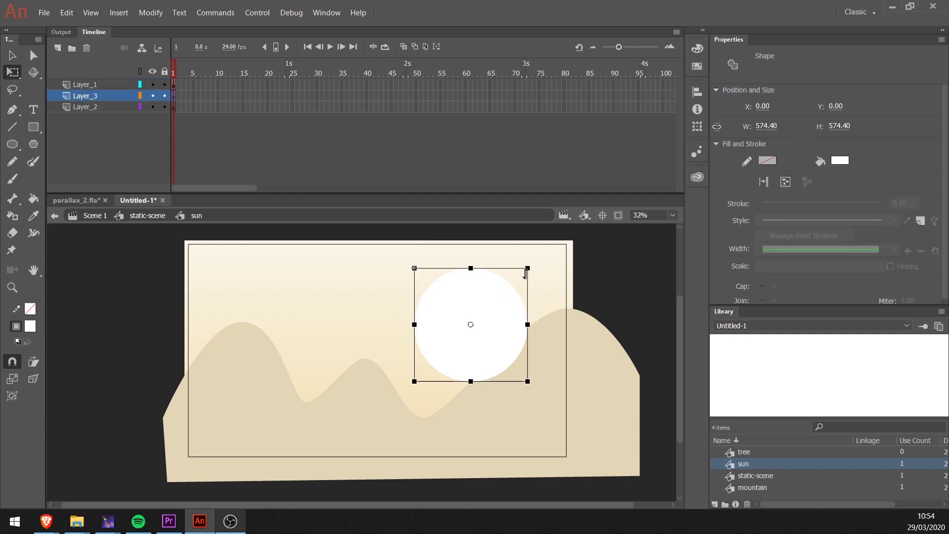
mouse_move(528, 268)
mouse_down()
mouse_move(547, 251)
mouse_move(538, 258)
mouse_up()
click(840, 161)
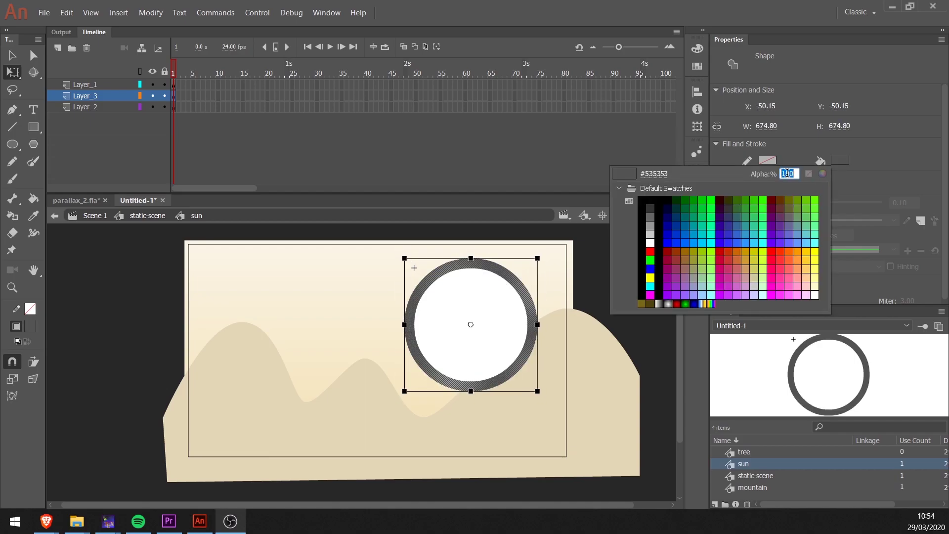
click(787, 177)
Enlarge the circle on Layer_2 to about 788 px, fill it with white at 20% alpha and leave the sun symbol
click(70, 107)
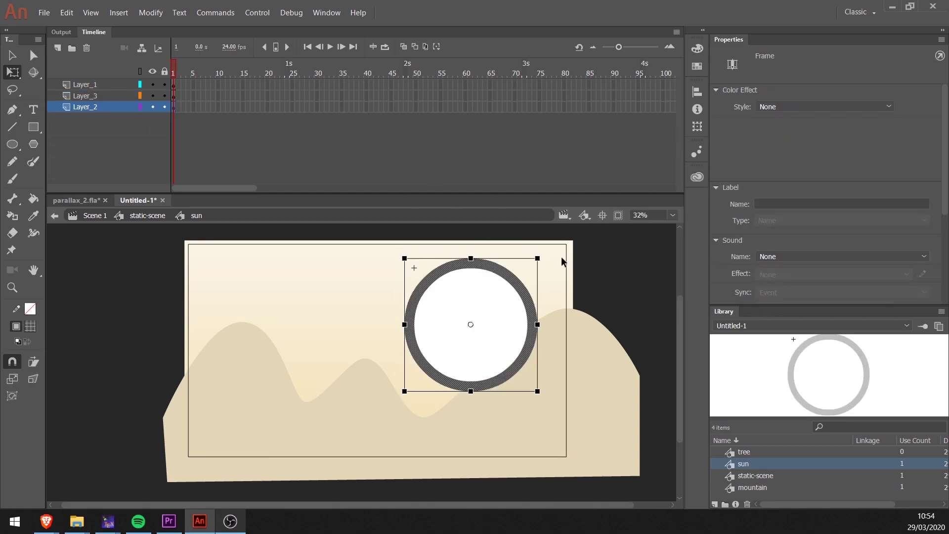
drag(538, 256, 549, 247)
double_click(261, 259)
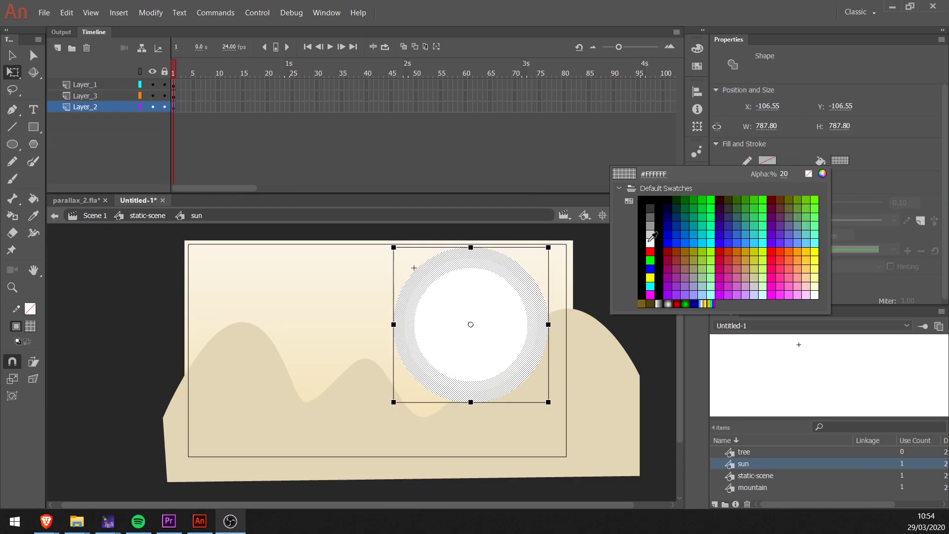
click(651, 238)
double_click(77, 322)
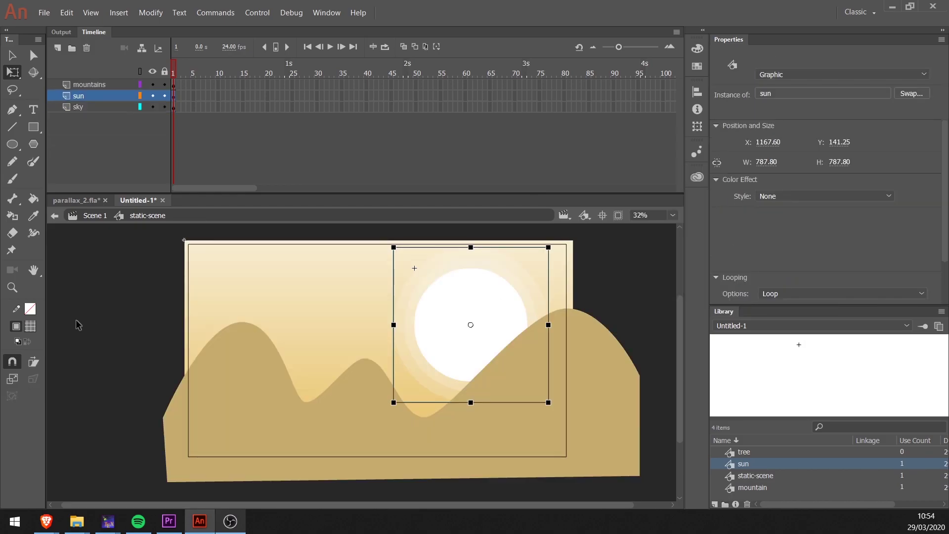
Add a layer named stars between the sun and sky layers
click(77, 325)
click(79, 107)
click(58, 48)
double_click(79, 107)
text(stars)
key(Return)
Paint scattered white star dots across the sky with the Brush tool at sizes 15 and 10
text(b)
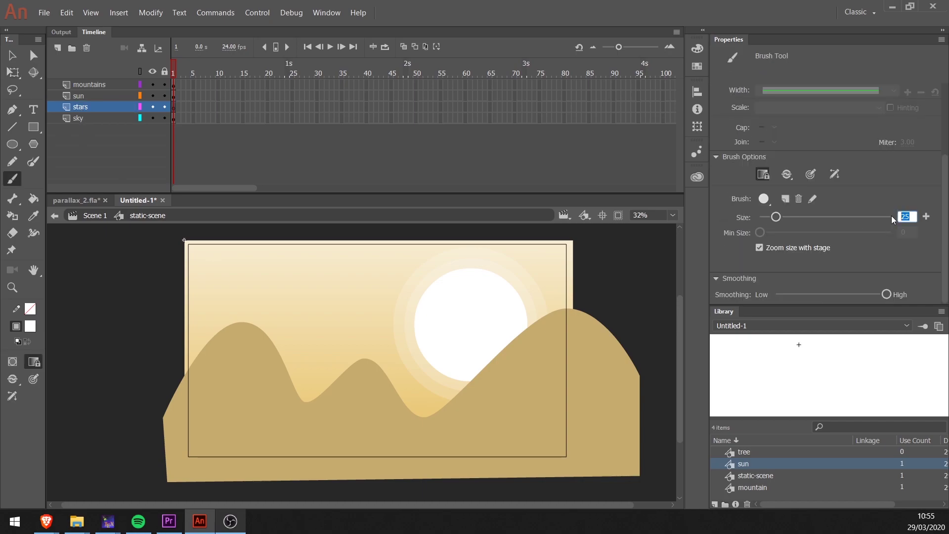
text(15)
key(Return)
drag(911, 214, 887, 221)
text(10)
key(Return)
scroll(272, 377, up, 2)
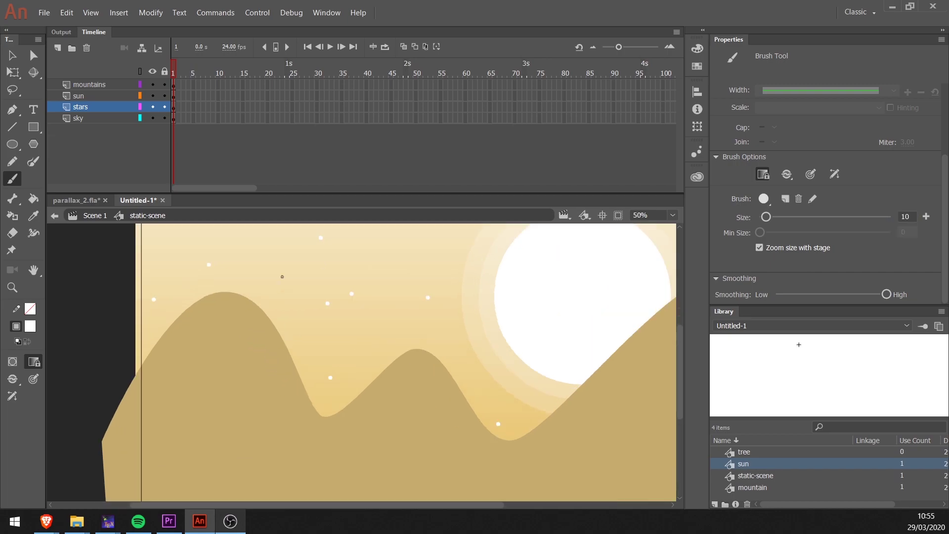
scroll(661, 305, up, 3)
Add tiny white stars between the existing ones with the brush size set to 5
drag(912, 217, 862, 207)
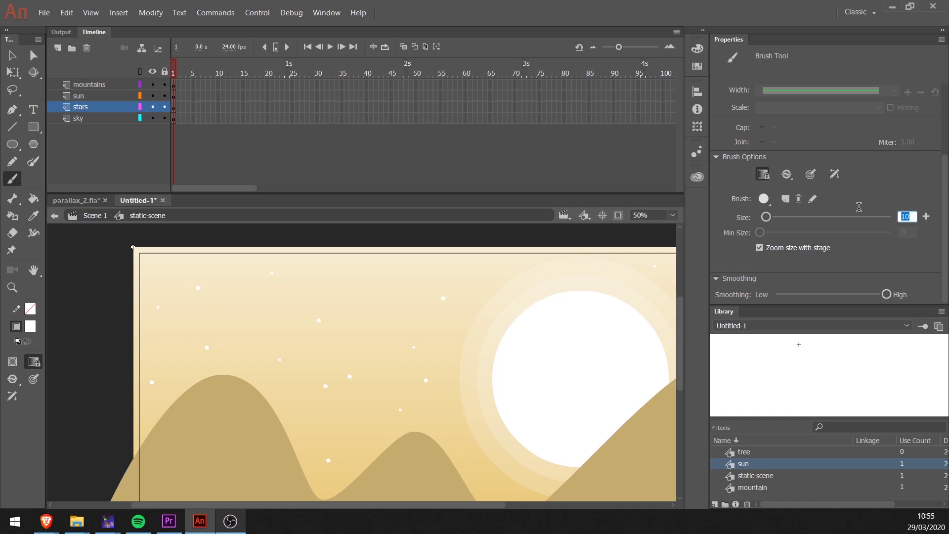
text(5)
key(Return)
scroll(260, 335, up, 1)
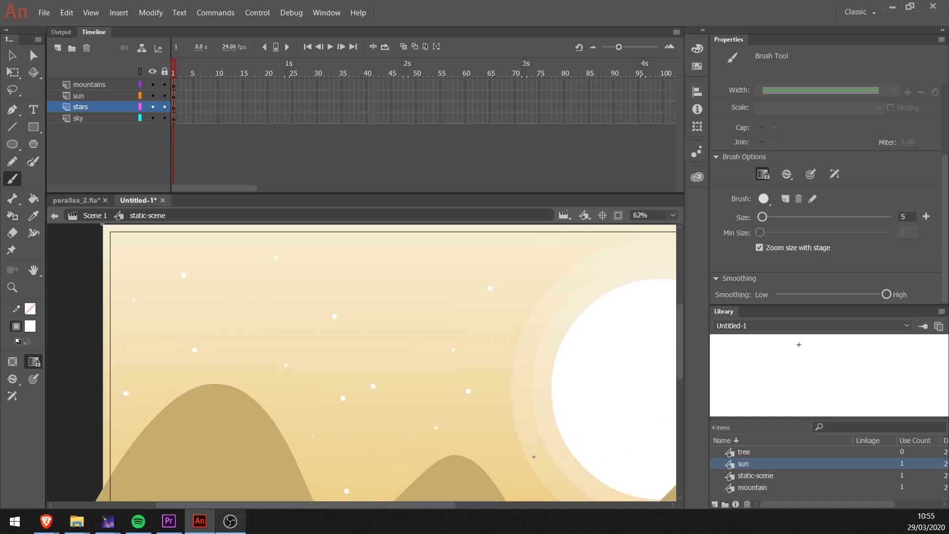
Open the mountain symbol, delete the parts of the shape extending beyond the sky's edges and return to Scene 1
scroll(323, 415, down, 3)
key(v)
double_click(526, 355)
drag(589, 252, 58, 419)
key(Delete)
key(Delete)
drag(134, 294, 187, 452)
key(Delete)
click(140, 216)
click(89, 215)
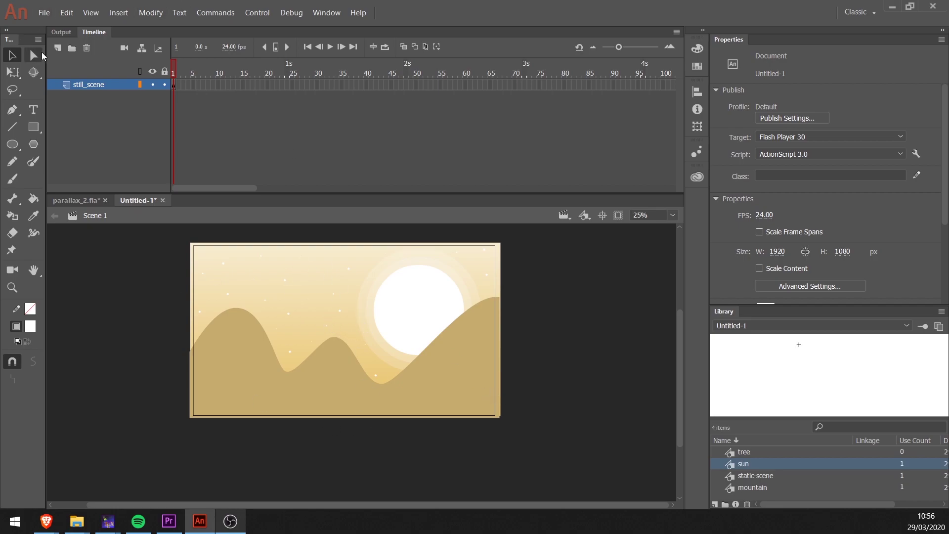
Add a layer named middle_scenario above still_scene and place a tree instance from the library beside the stage
click(57, 48)
text(ml)
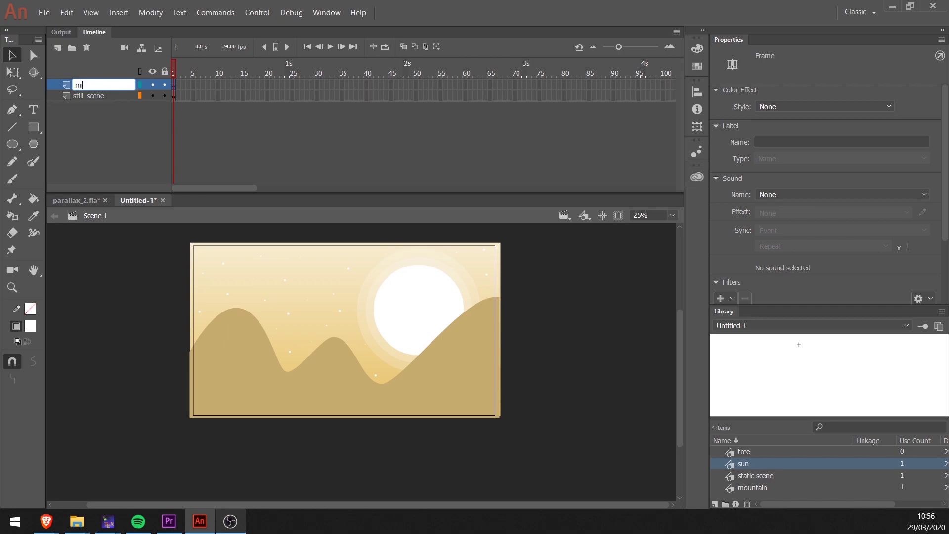
text(rio)
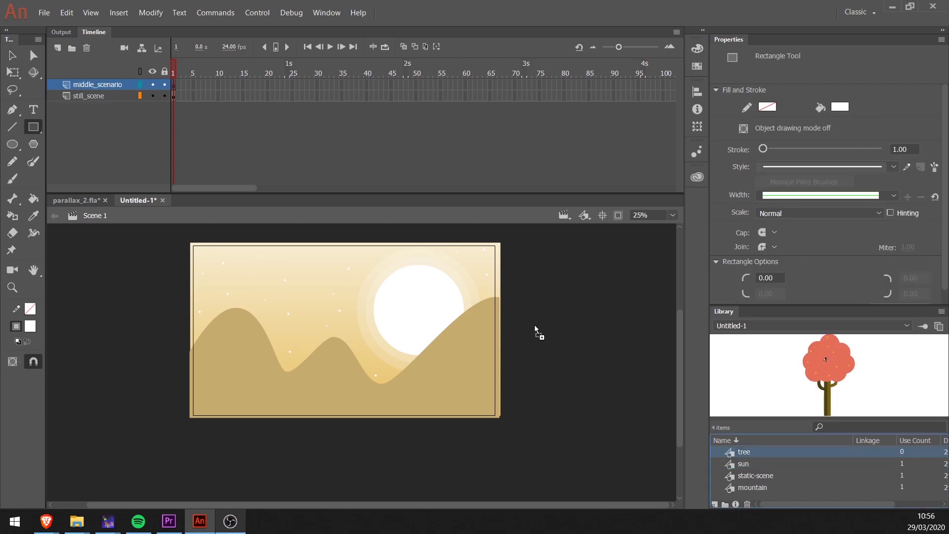
drag(535, 324, 535, 324)
Draw a thin strokeless stripe about 2078 px wide across the lower stage, filled with the tree's foliage red
key(i)
click(547, 304)
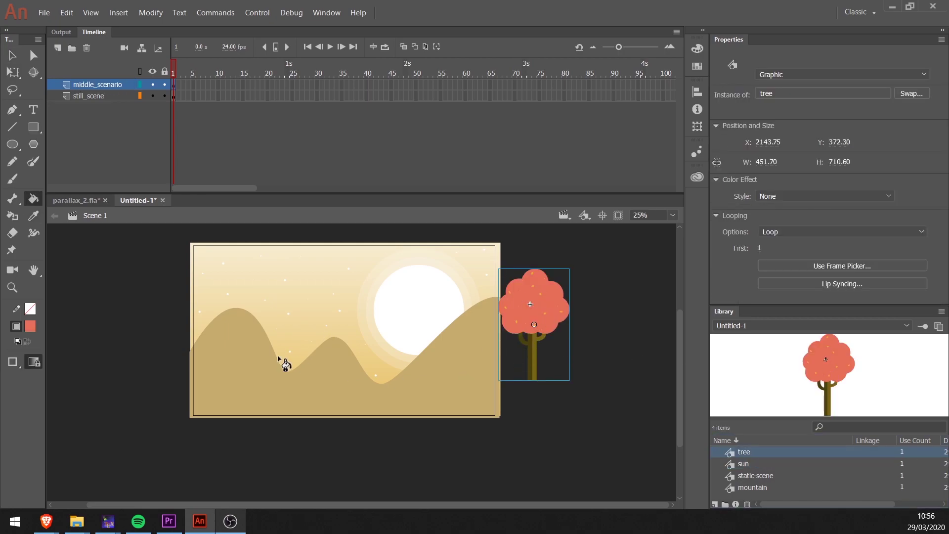
click(33, 127)
drag(183, 393, 509, 397)
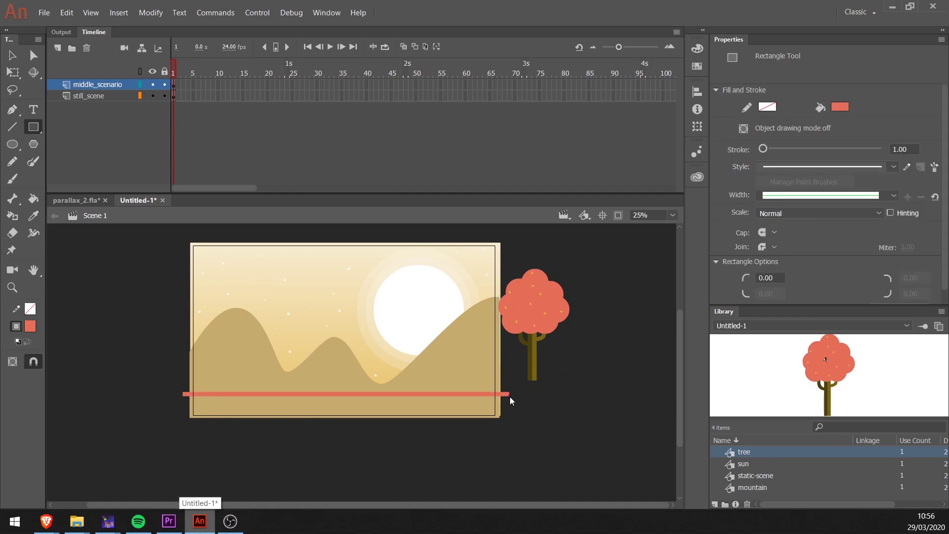
Copy the red stripe to just beneath the original and fill the copy with the yellow-orange of the tree's spots
key(v)
drag(330, 393, 328, 400)
key(i)
scroll(546, 345, up, 3)
click(586, 272)
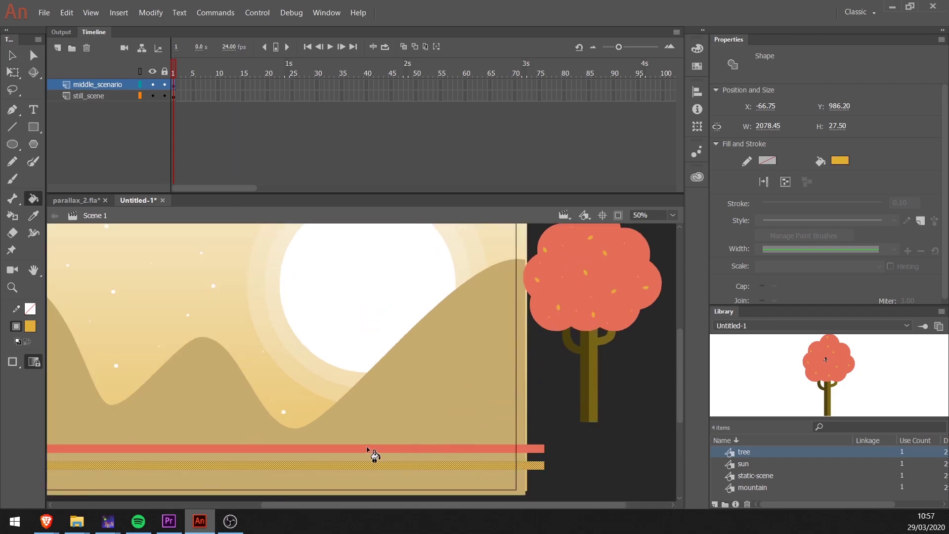
Set the yellow stripe against the red one, copy it lower down and fill the copy with the sky's pale cream
key(c)
key(v)
drag(239, 466, 239, 460)
drag(242, 458, 241, 470)
key(i)
click(218, 263)
Stretch the cream stripe so it fills the area from the yellow stripe down past the stage's lower edge
key(q)
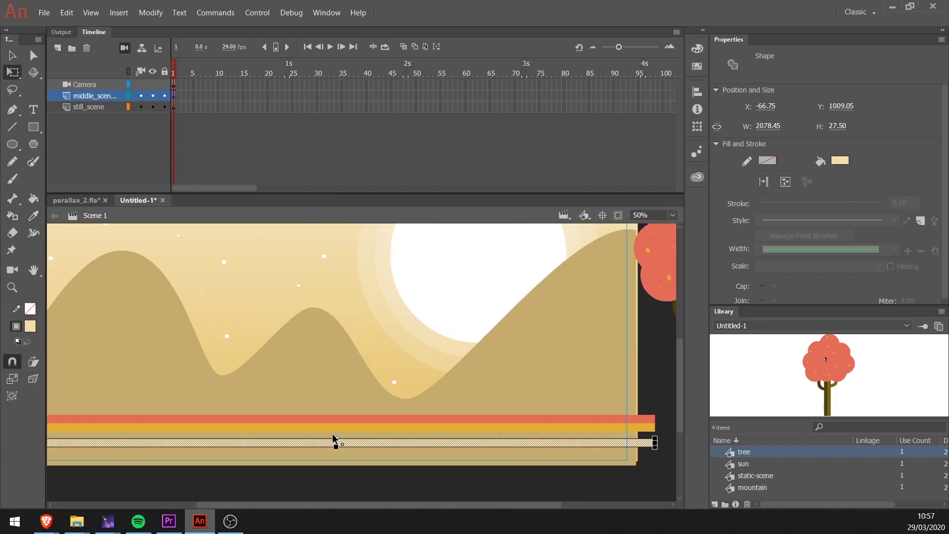
mouse_move(336, 448)
mouse_down()
mouse_move(336, 467)
mouse_move(321, 441)
mouse_move(336, 466)
mouse_up()
click(645, 385)
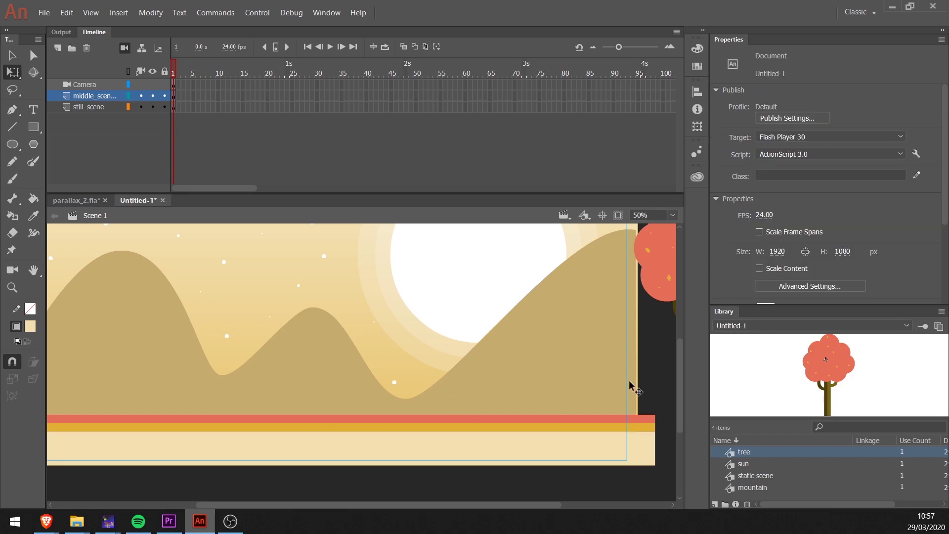
Delete the tree beside the stage and convert the three ground stripes to a graphic symbol named middle-scene
key(ctrl+2)
click(463, 424)
click(653, 277)
key(Delete)
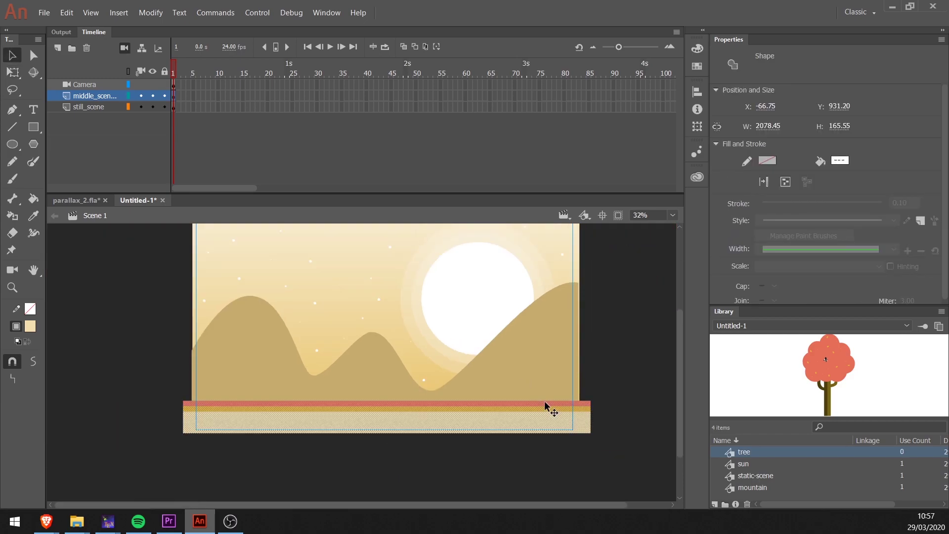
key(F8)
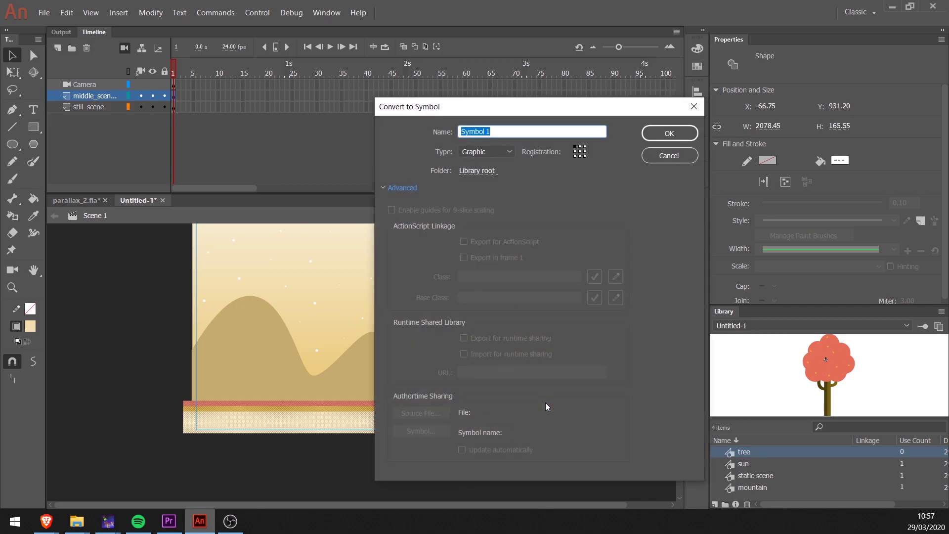
text(middle/scene)
key(Return)
Open the middle-scene symbol and convert its stripes to a nested graphic symbol named middle-scene-scrolling
double_click(512, 430)
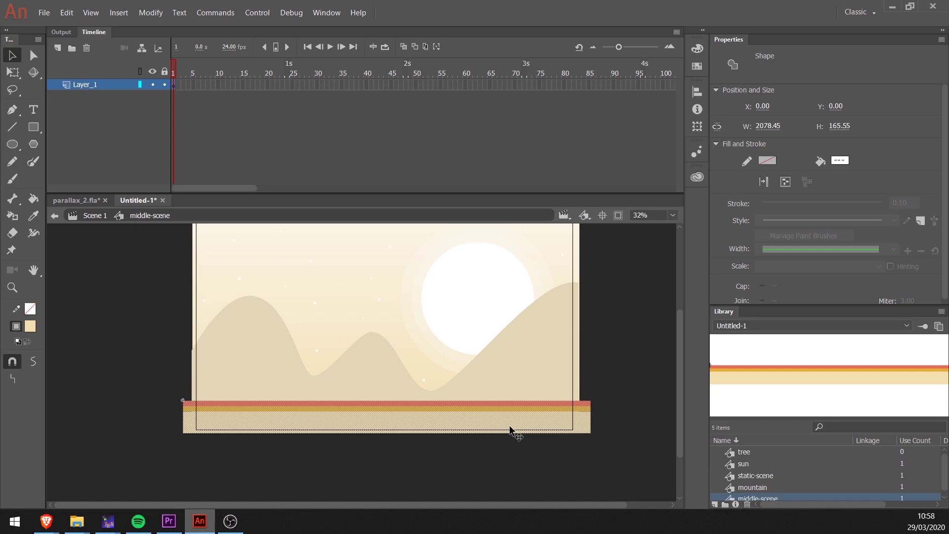
key(F8)
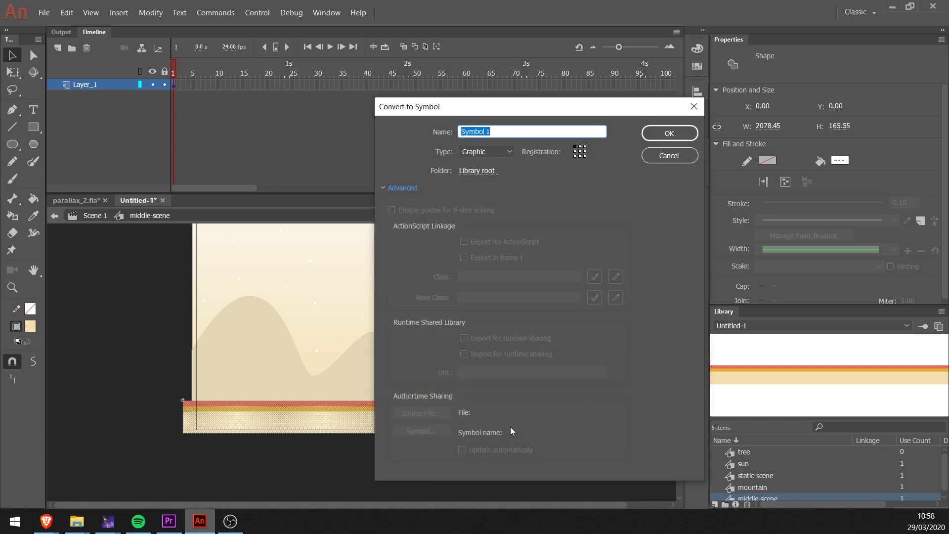
text(middle-scene-scrolling)
key(Return)
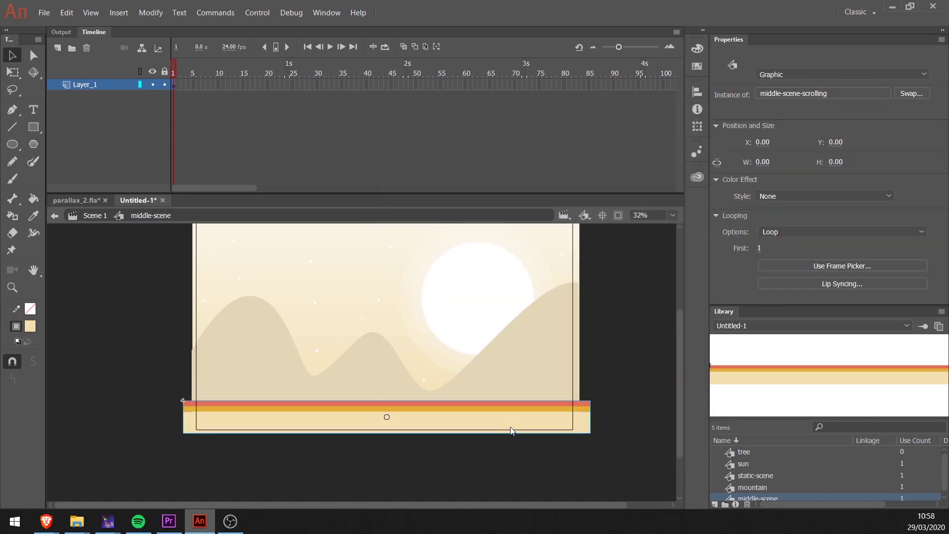
Open the middle-scene-scrolling symbol and rename Layer_1 as ground
double_click(559, 422)
double_click(73, 84)
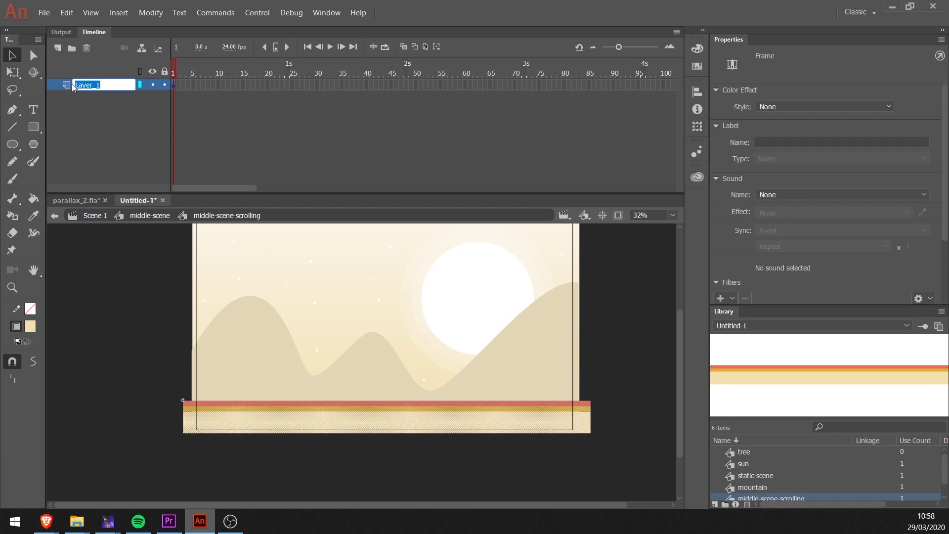
text(ground)
key(Return)
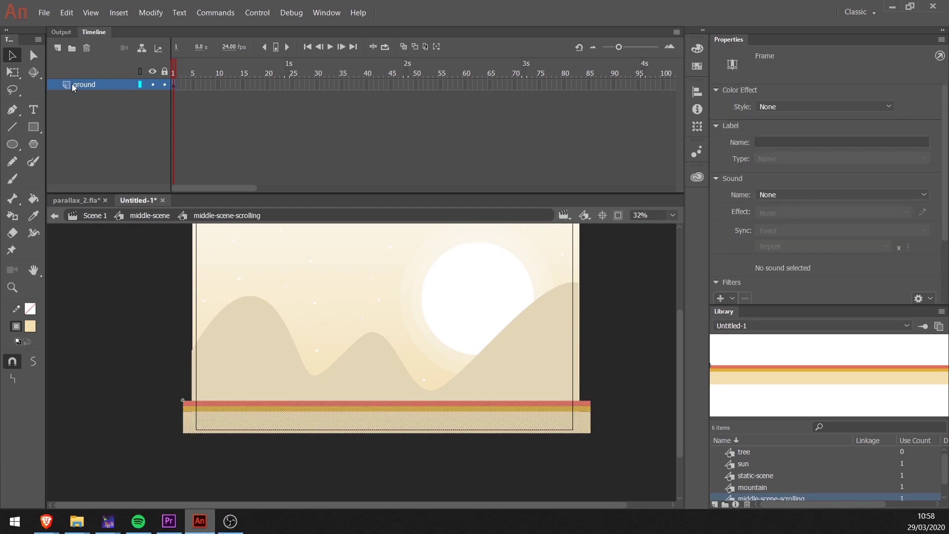
click(648, 365)
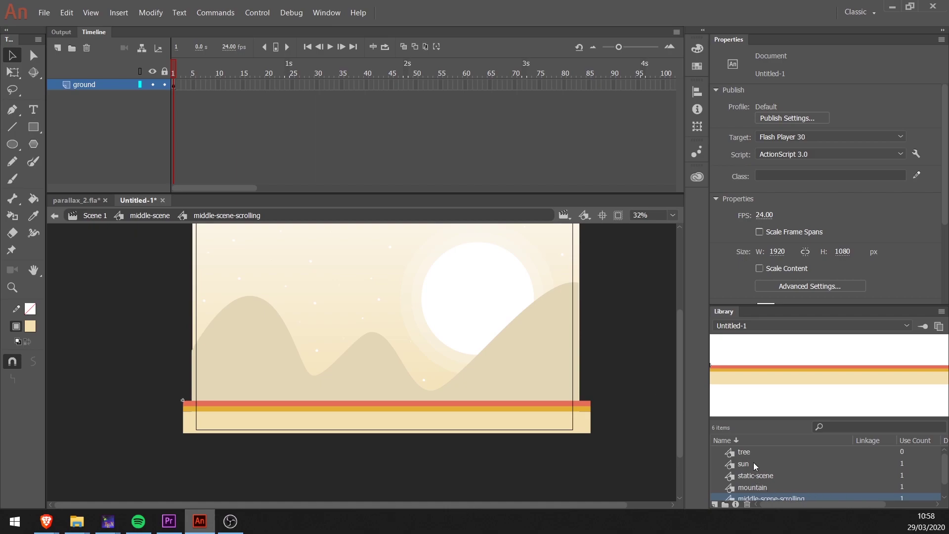
Add a layer named trees beneath the ground layer
scroll(756, 466, down, 1)
click(58, 48)
drag(97, 89, 87, 100)
double_click(83, 96)
text(trees)
key(Return)
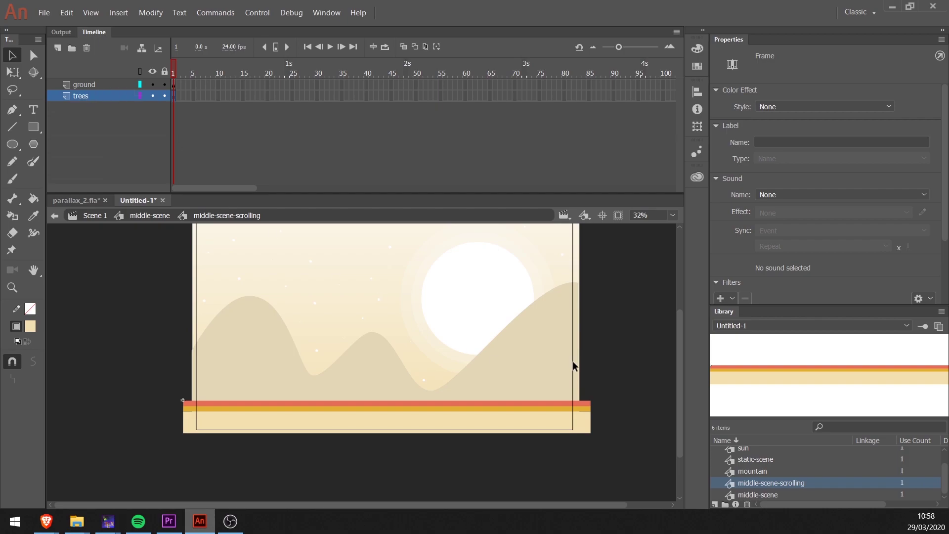
Line up five trees along the ground, making the smaller ones about 437 × 688 px with a brightness of -9%
scroll(742, 465, up, 2)
drag(745, 452, 240, 400)
click(222, 318)
key(q)
drag(196, 267, 198, 271)
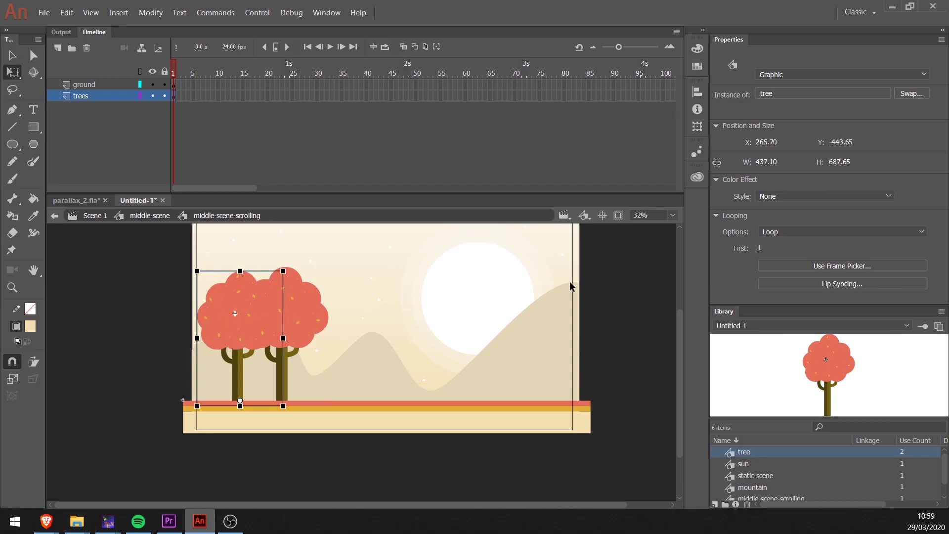
click(825, 196)
click(818, 217)
Flip the dark tree at the left end of the ground horizontally
right_click(232, 317)
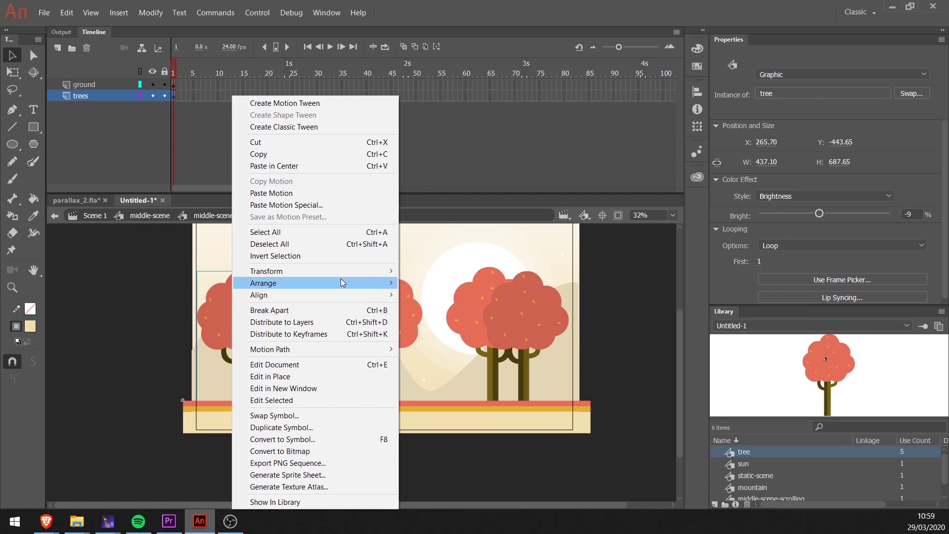
mouse_move(277, 271)
click(459, 383)
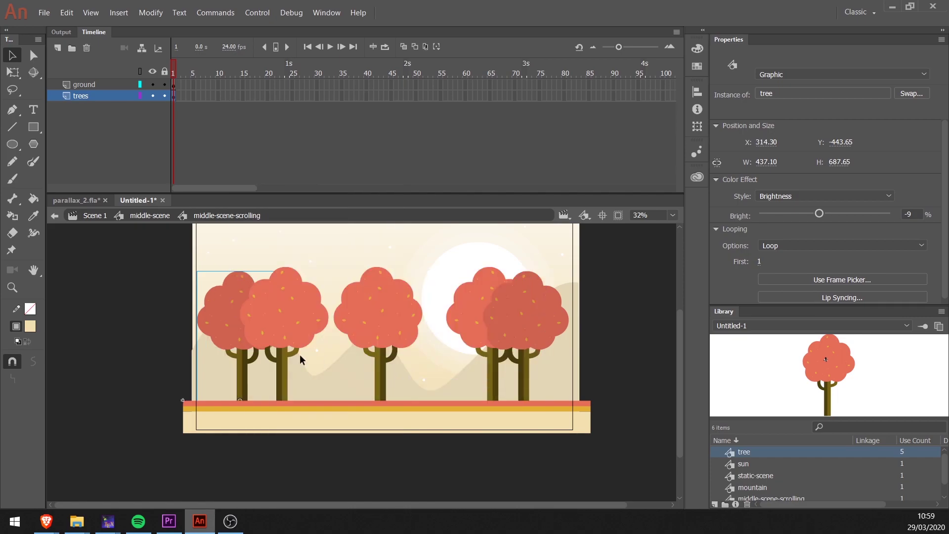
Nudge the leftmost dark tree slightly down into the ground and the middle tree slightly up
click(143, 336)
drag(242, 373, 239, 374)
key(Down)
key(Down)
key(Down)
key(Down)
key(Down)
key(Right)
key(Right)
click(380, 335)
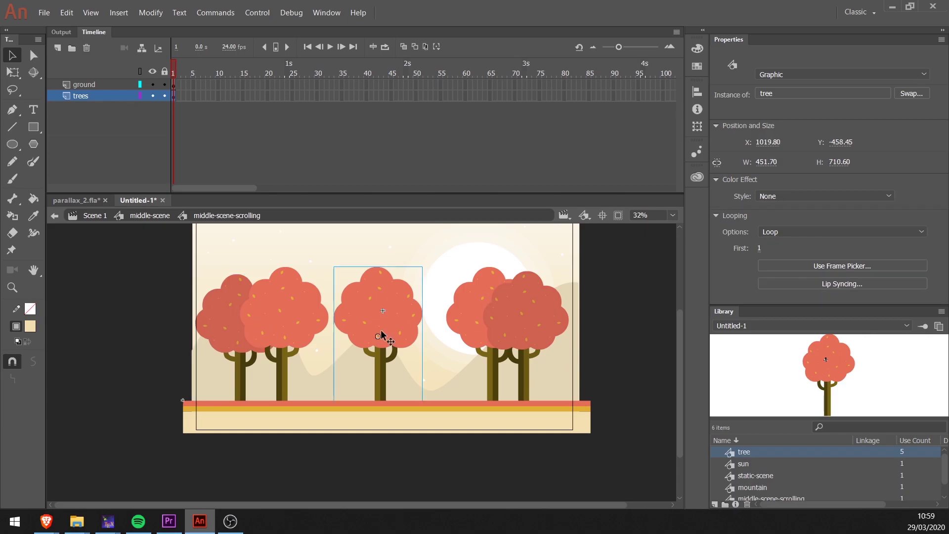
click(478, 303)
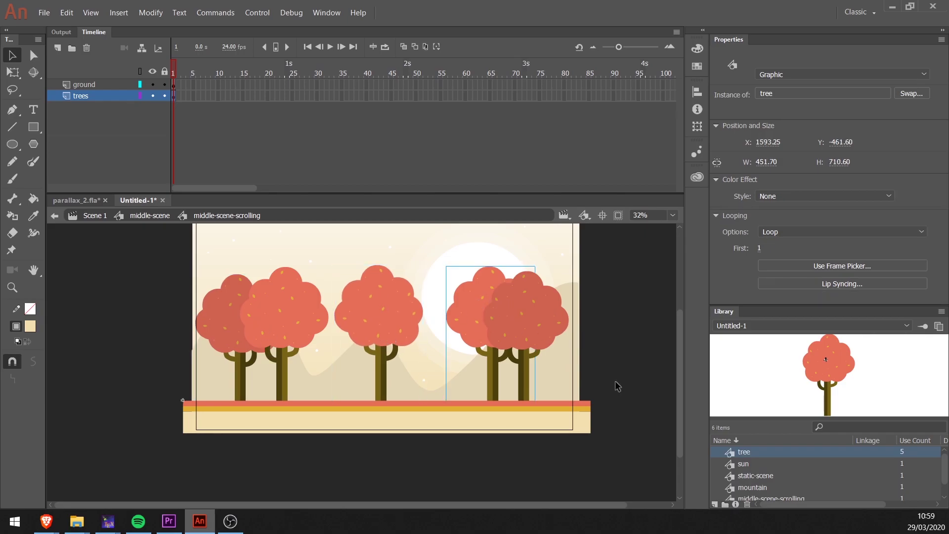
click(629, 432)
Duplicate all trees and the ground, place the copy at about X 2045 to continue the scenery, and return to middle-scene
drag(119, 280, 587, 474)
drag(187, 420, 589, 440)
click(470, 473)
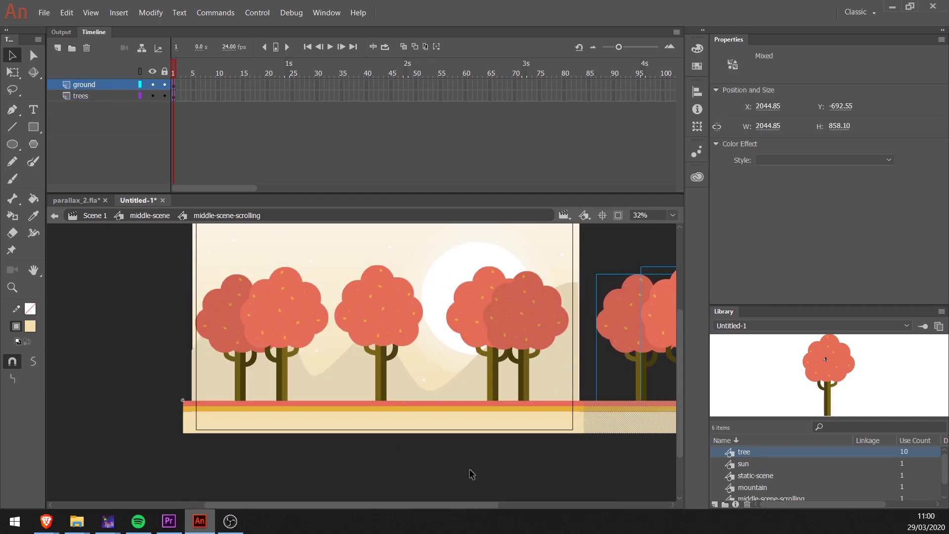
double_click(456, 375)
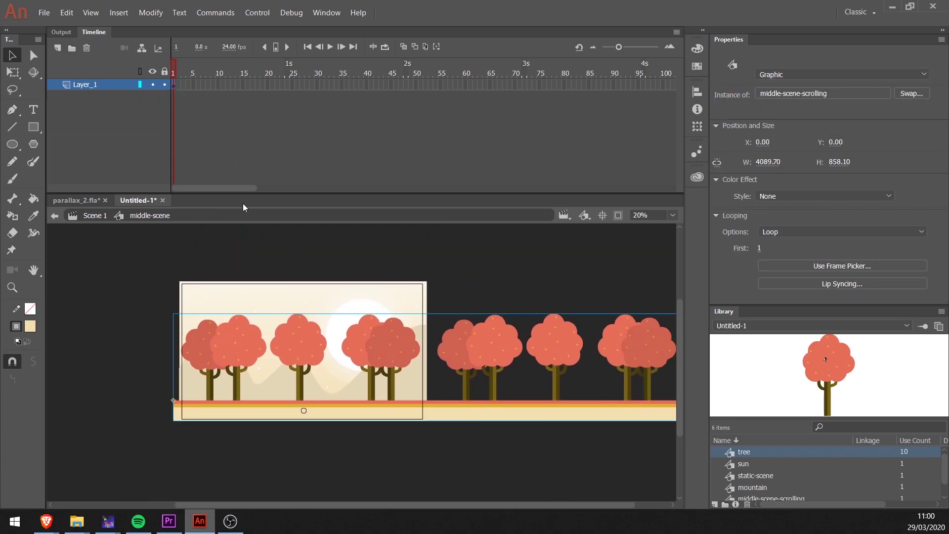
Insert a keyframe at frame 200 of Layer_1 in middle-scene
drag(217, 189, 378, 191)
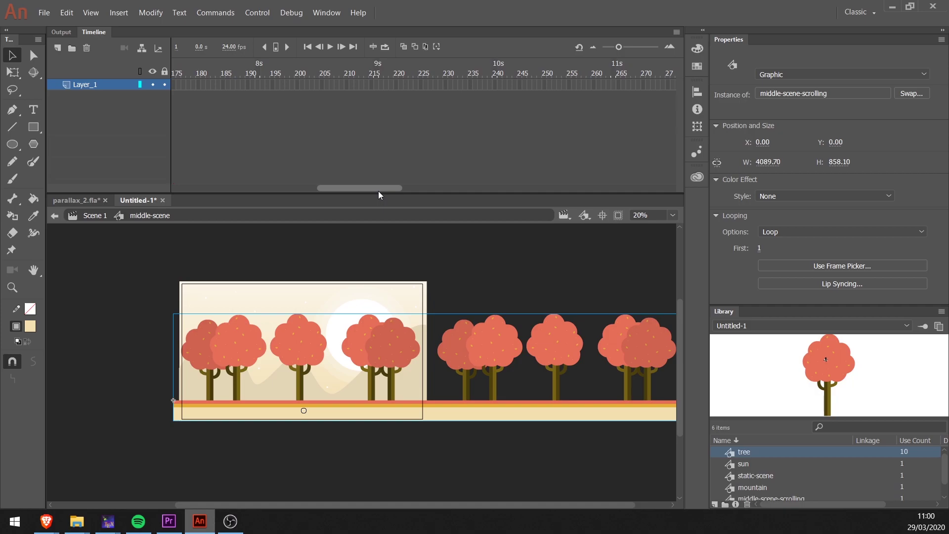
click(296, 85)
key(F6)
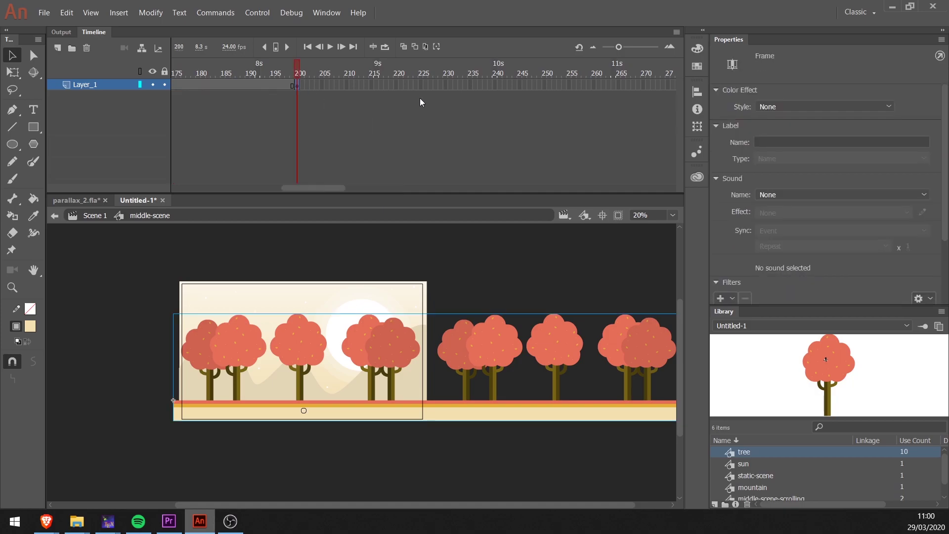
Show Layer_1 as outlines and shift the scrolling scenery at frame 200 to about X -2049, keeping Y at 0
click(140, 84)
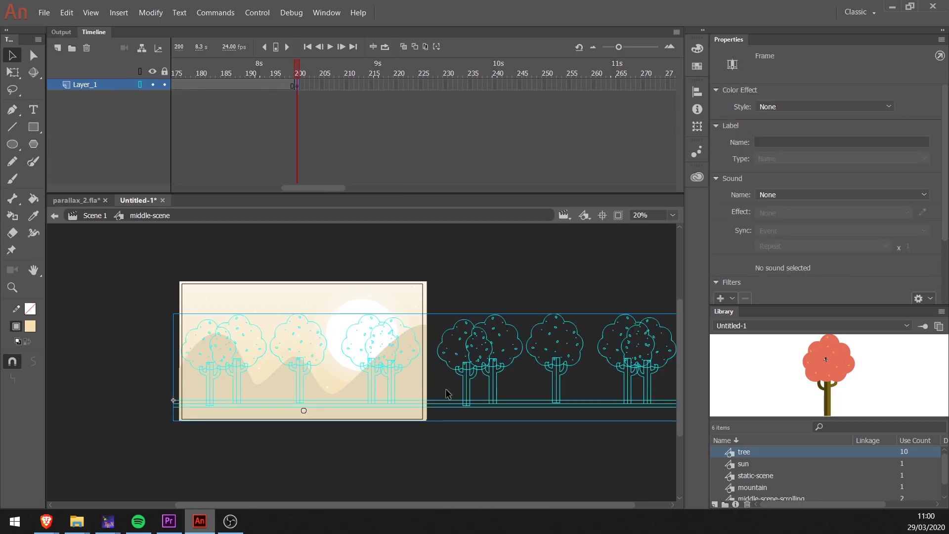
scroll(443, 394, up, 2)
drag(652, 345, 236, 364)
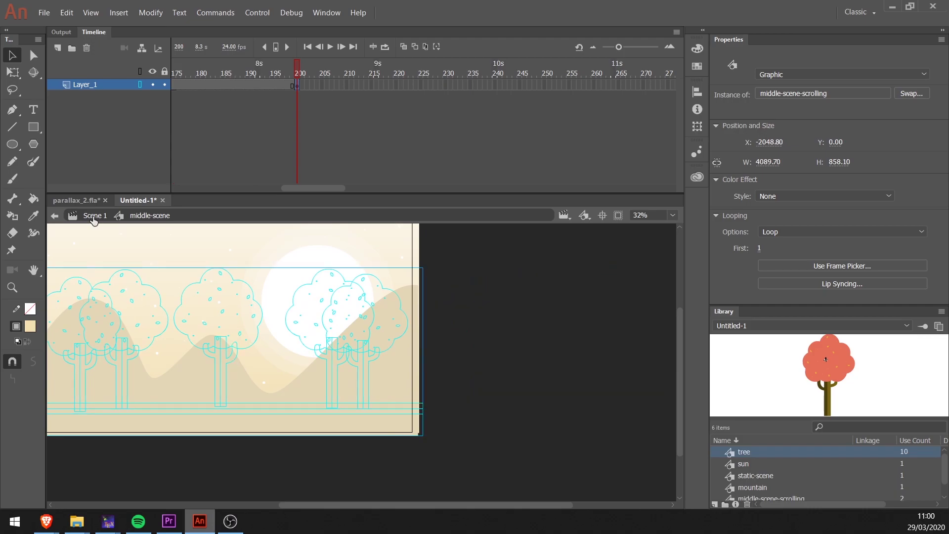
Create a classic tween on Layer_1 up to the keyframe at frame 200, check the scroll, and turn off outline display
click(480, 326)
right_click(266, 85)
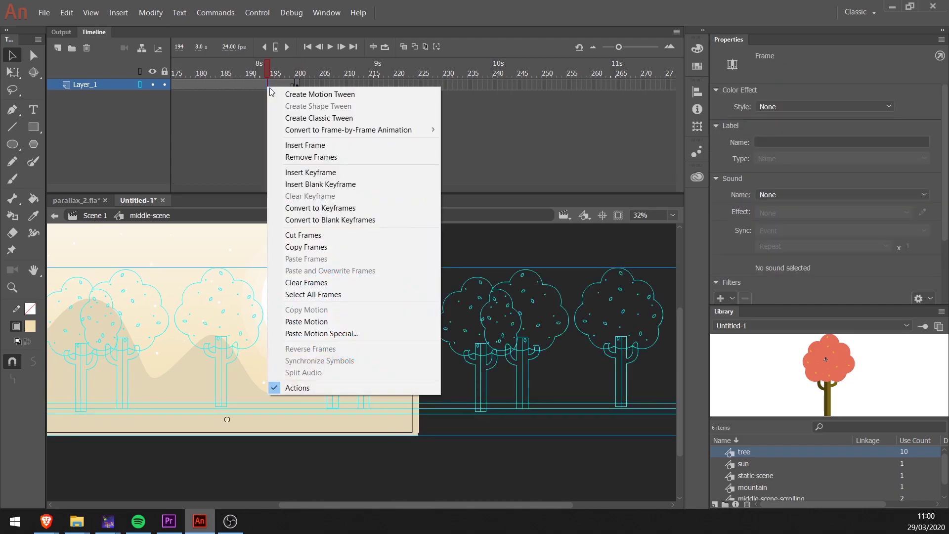
click(316, 121)
click(255, 73)
drag(255, 73, 297, 74)
drag(304, 188, 148, 189)
click(140, 84)
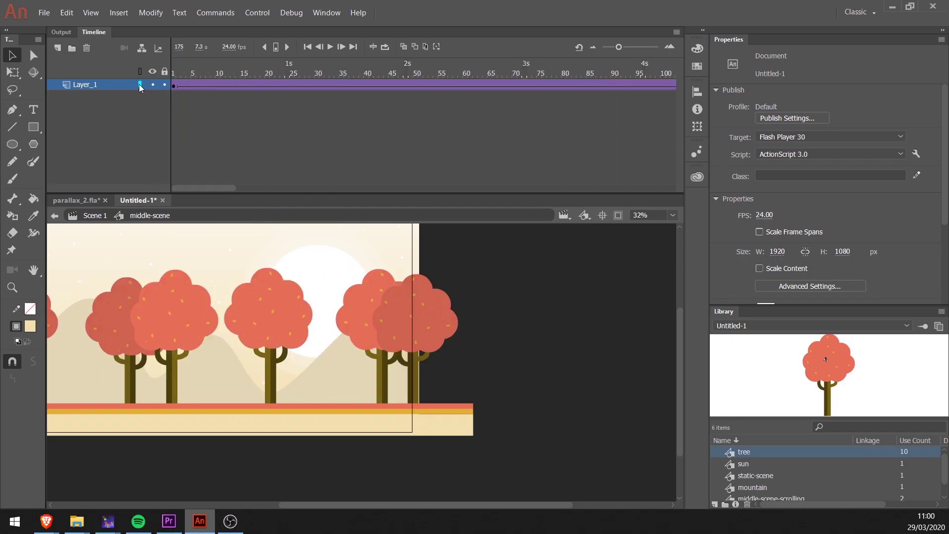
Return to Scene 1, extend the middle_scenario and still_scene layers to frame 200, and play the animation
click(92, 216)
scroll(197, 348, down, 1)
drag(250, 342, 388, 396)
scroll(335, 366, up, 2)
drag(245, 188, 352, 185)
drag(325, 85, 325, 92)
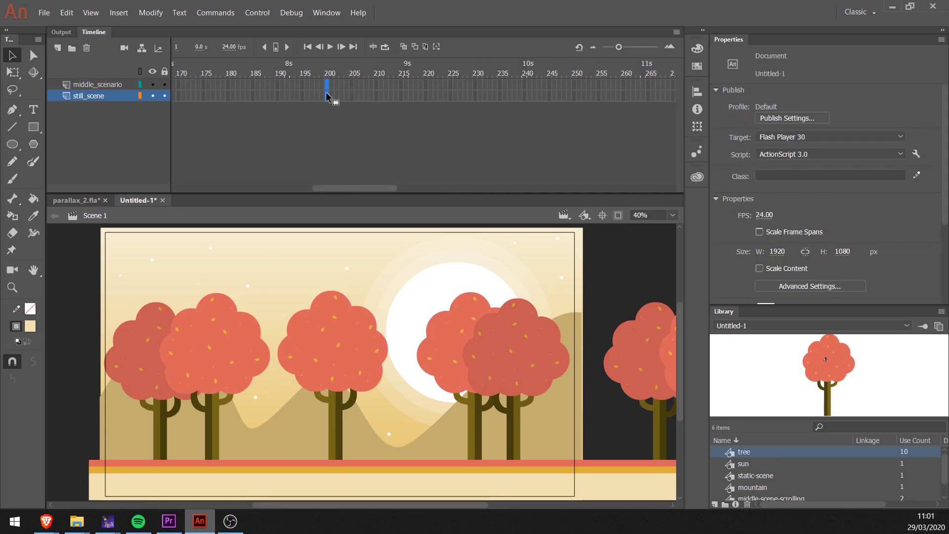
key(Return)
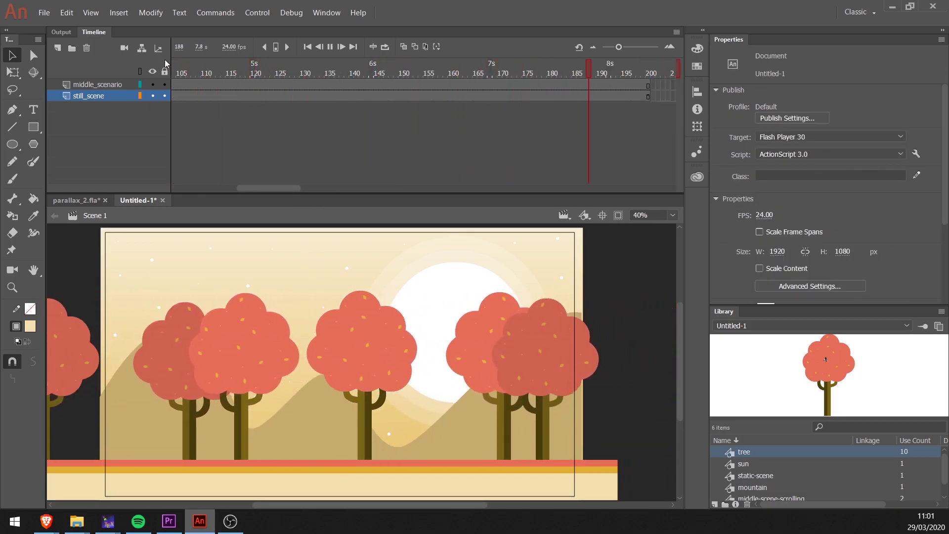
Add a new layer above middle_scenario and name it charcter
drag(271, 189, 177, 180)
click(75, 96)
click(68, 84)
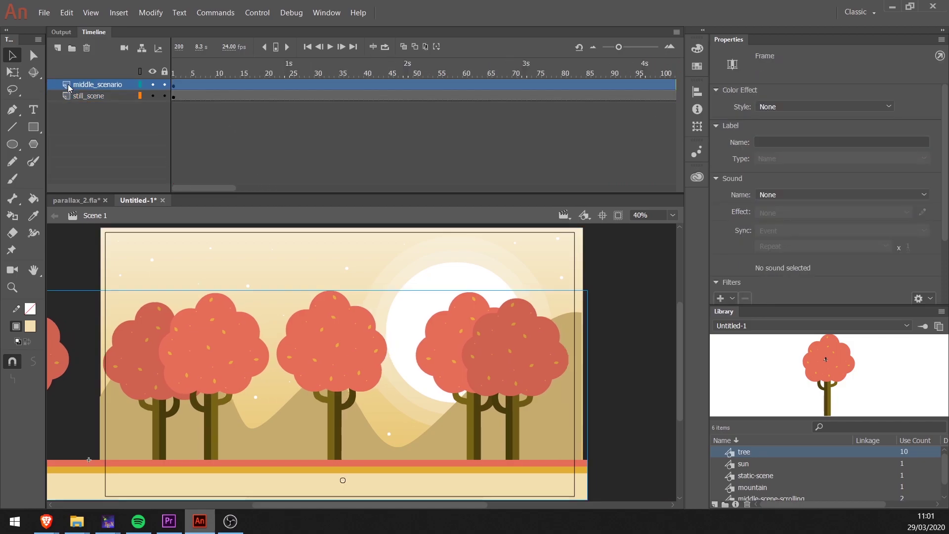
click(58, 48)
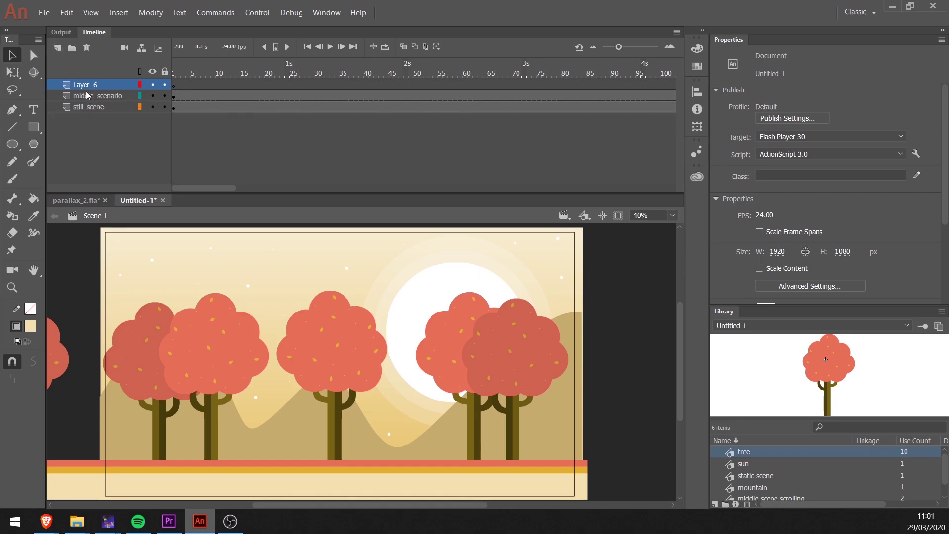
double_click(89, 84)
text(char)
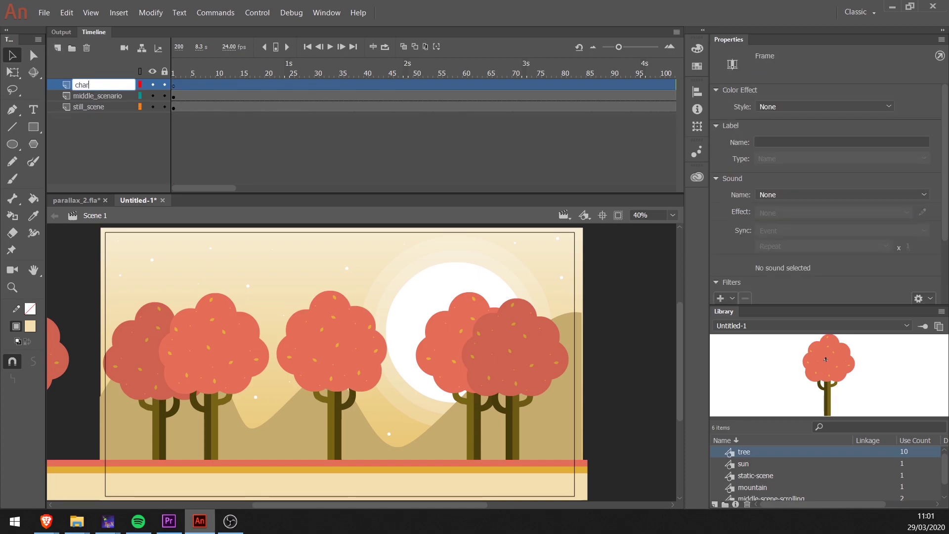
Import viking-cartoon_000.png through viking-cartoon_007.png from the viking-img-seq folder into the library
click(44, 12)
mouse_move(149, 172)
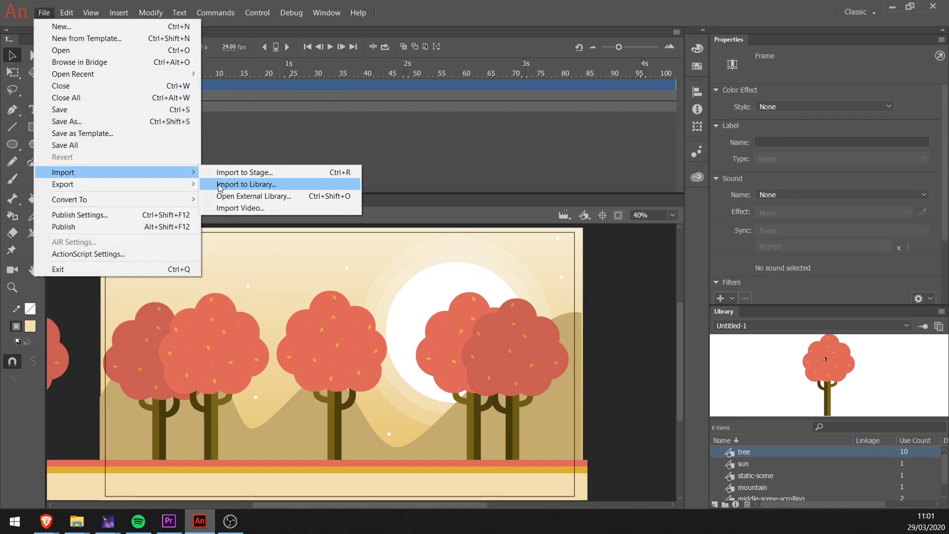
click(219, 185)
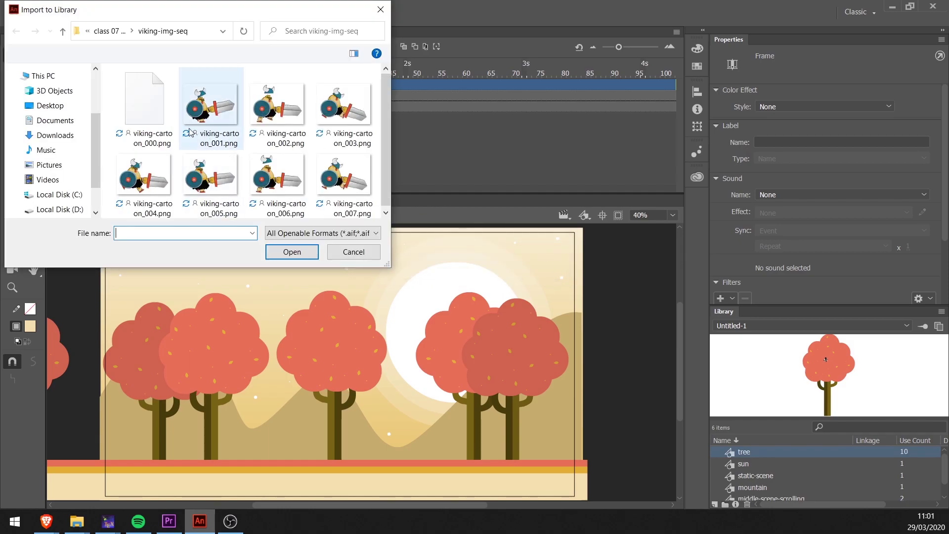
click(143, 104)
shift+click(344, 175)
click(292, 251)
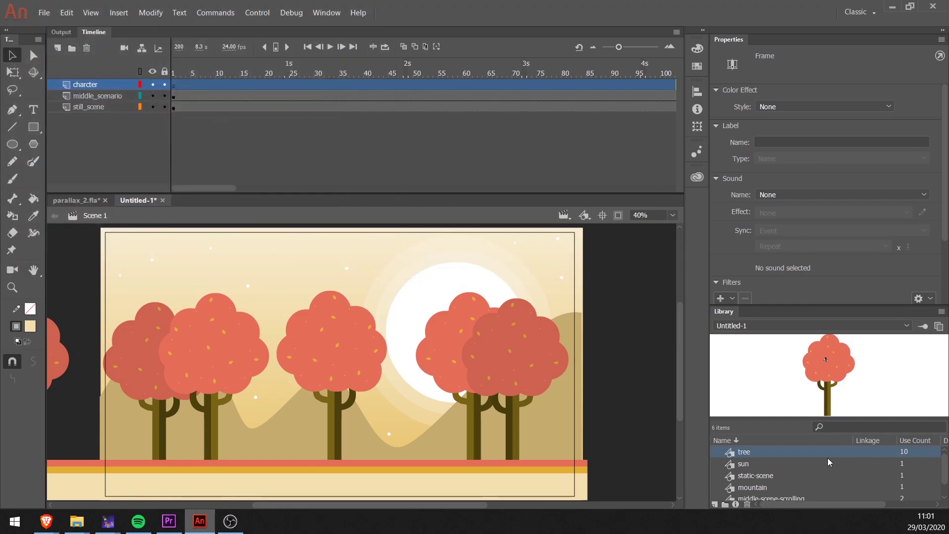
Enlarge the library area and create a library folder named viking
drag(757, 305, 761, 213)
click(769, 469)
scroll(764, 477, down, 2)
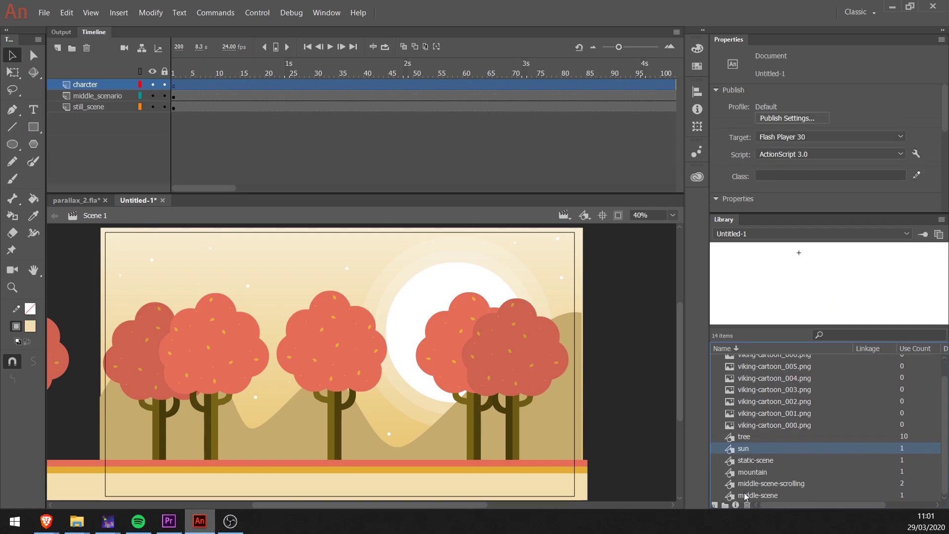
click(726, 506)
text(viking)
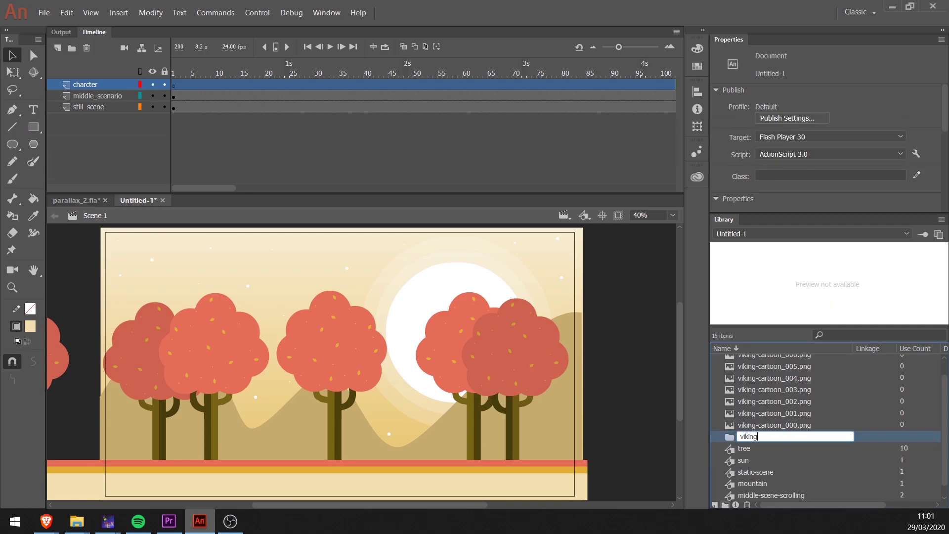
key(Return)
Move all eight viking-cartoon images into the viking library folder
click(783, 425)
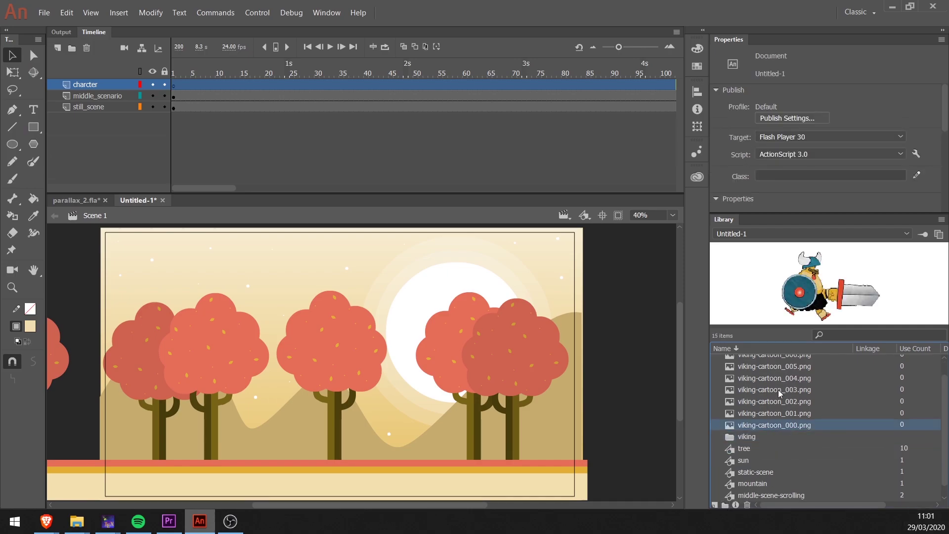
scroll(784, 378, up, 1)
shift+click(783, 361)
drag(749, 449, 747, 453)
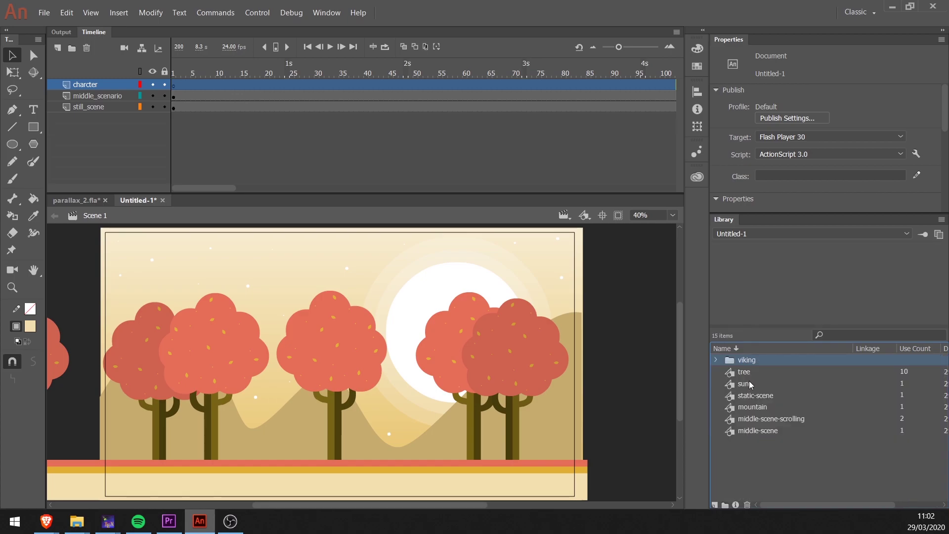
Lock the middle_scenario and still_scene layers and place all eight viking-cartoon images together on the charcter layer, over the middle tree
click(716, 360)
click(775, 373)
shift+click(780, 453)
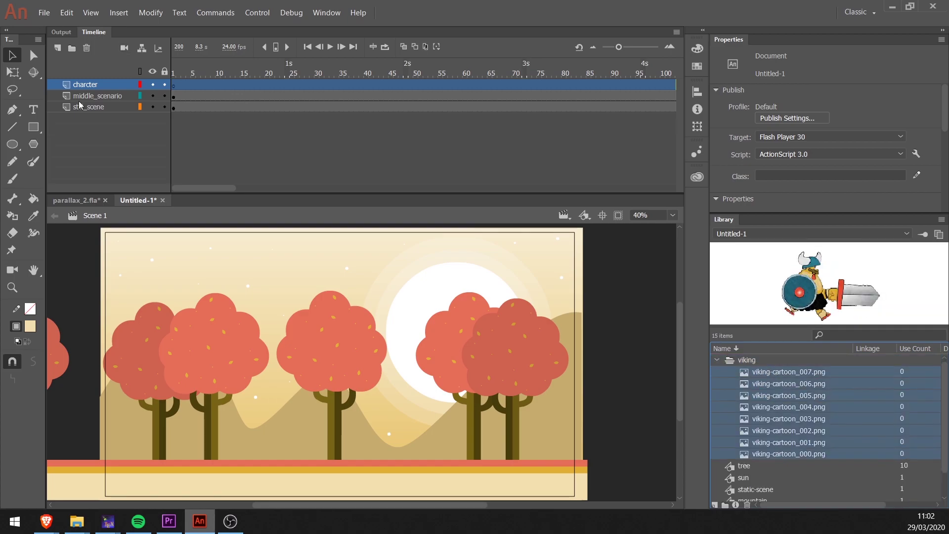
drag(161, 97, 164, 107)
drag(764, 414, 324, 355)
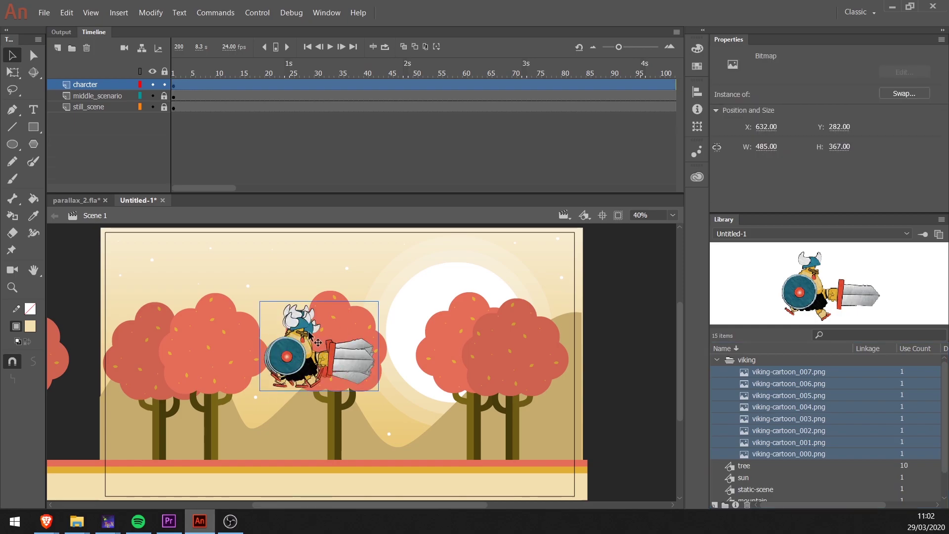
Convert the stacked viking images to a graphic symbol named viking-run
key(F8)
text(viking/run)
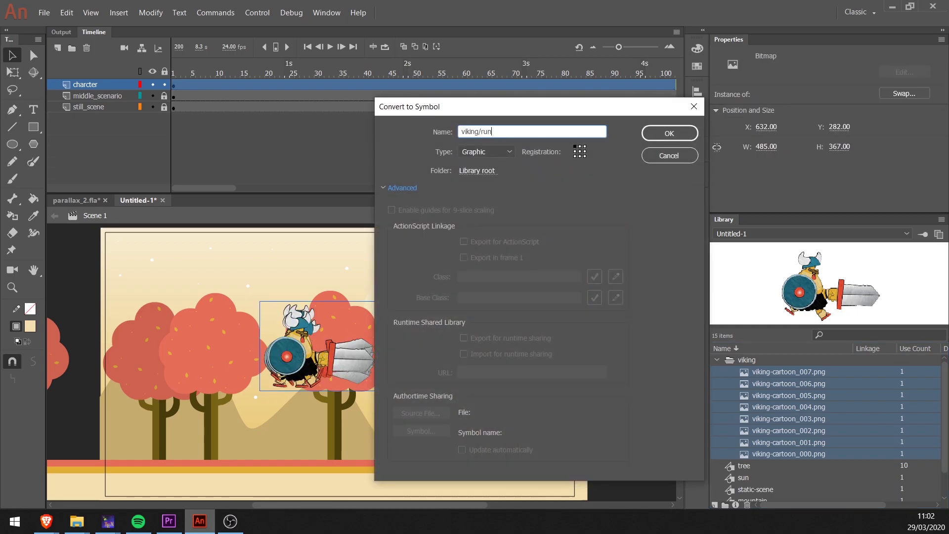
key(Return)
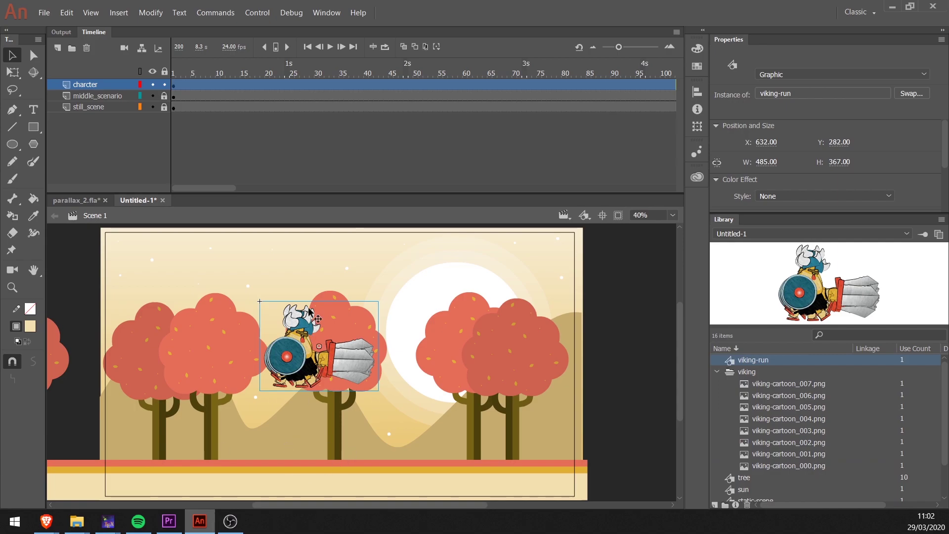
Inside viking-run, distribute all the stacked bitmaps to keyframes and remove the empty first frame
double_click(299, 355)
drag(223, 277, 463, 463)
right_click(286, 349)
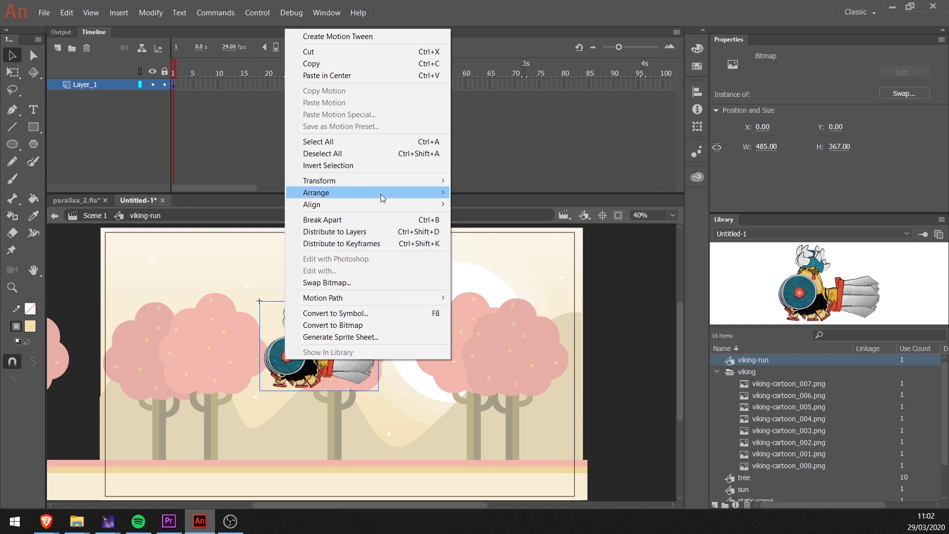
click(385, 244)
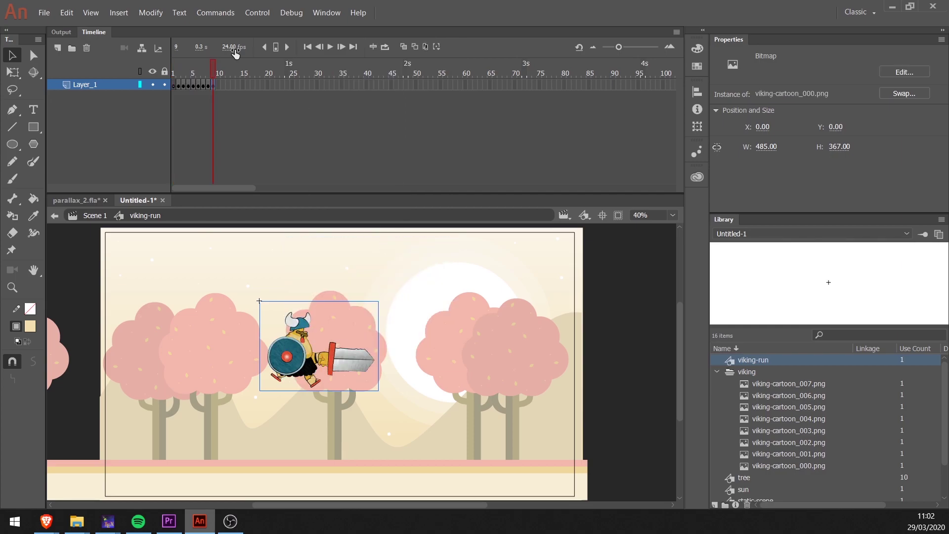
right_click(174, 84)
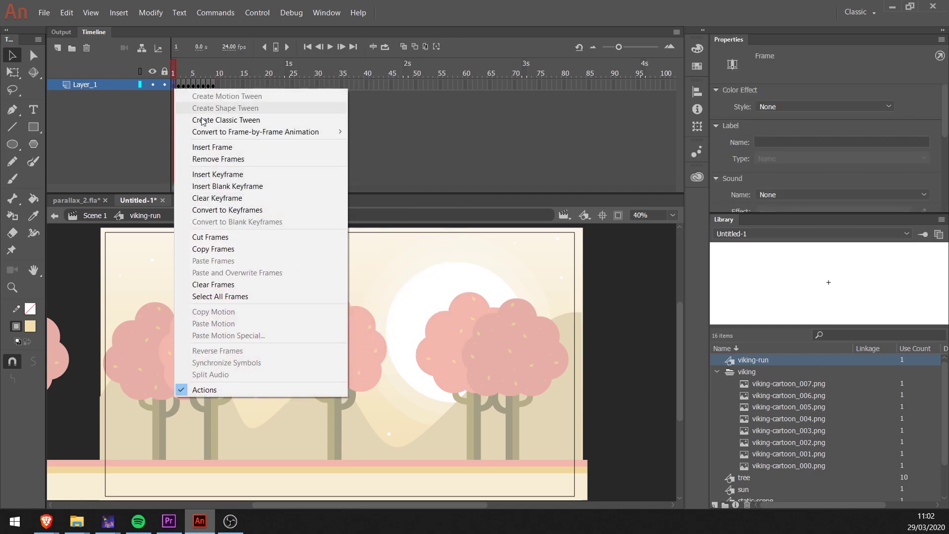
click(207, 159)
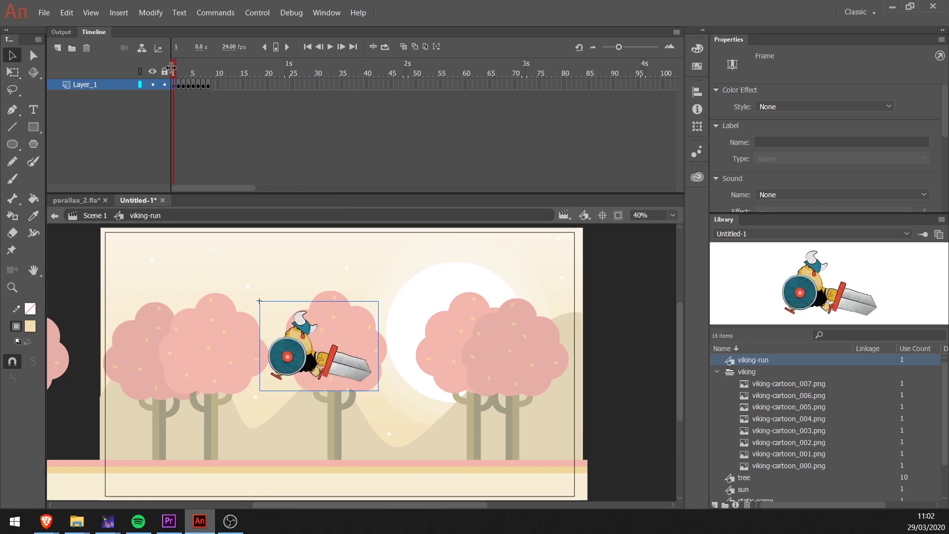
Play the viking-run frames in a loop to check the run cycle, then return to frame 1 and turn looping off
click(386, 48)
key(Return)
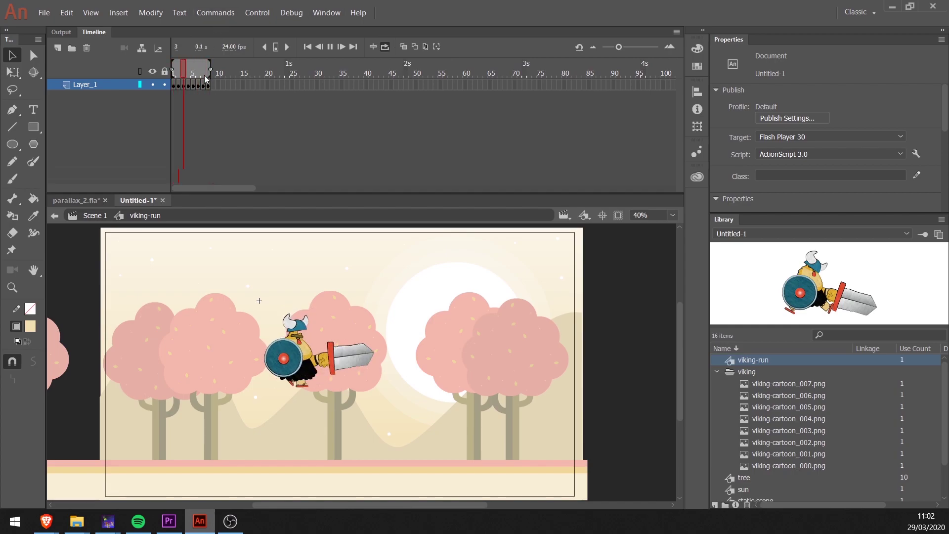
key(Return)
drag(207, 78, 179, 79)
click(306, 47)
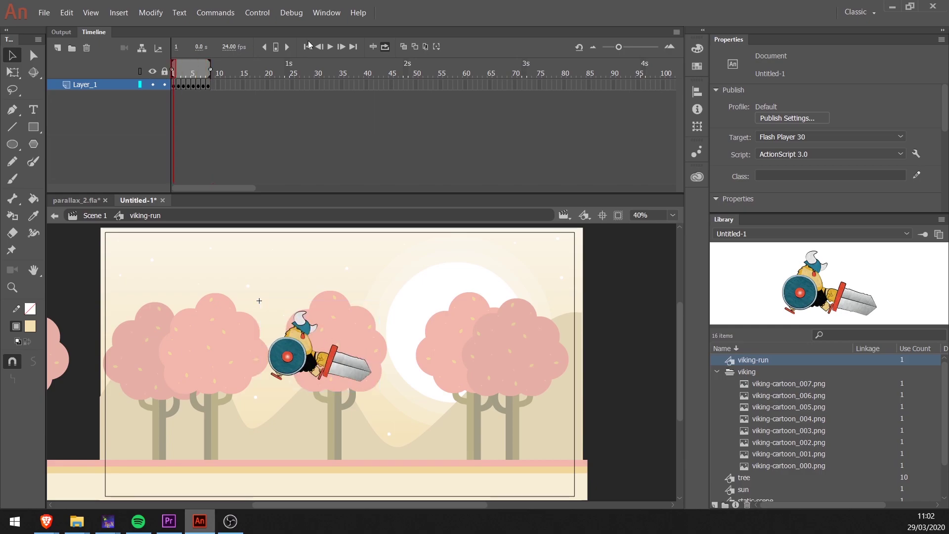
click(374, 47)
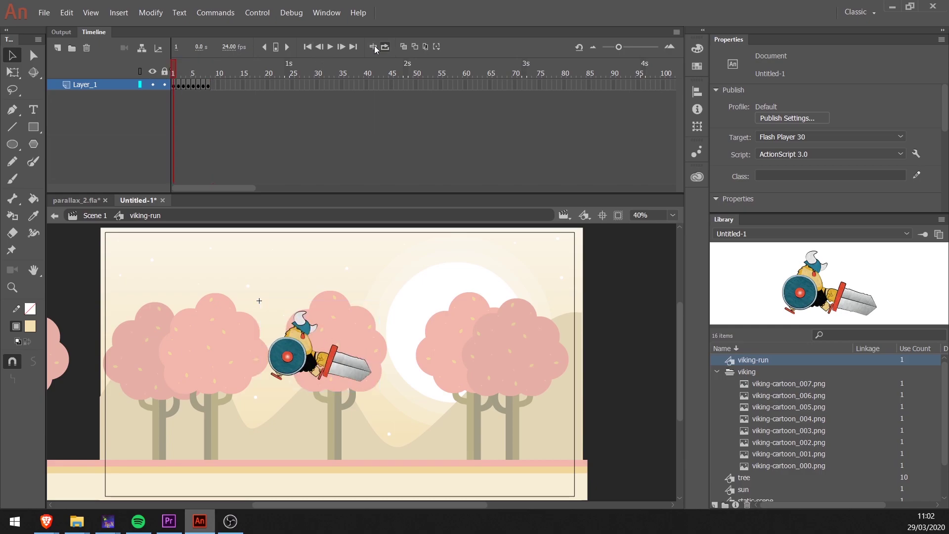
Swap the bitmap in frame 1 of viking-run for viking-cartoon_000.png
click(174, 88)
click(256, 300)
click(295, 357)
click(902, 97)
click(487, 154)
click(593, 144)
Swap the bitmap in frame 2 for viking-cartoon_001.png
key(.)
click(313, 374)
click(904, 94)
click(435, 168)
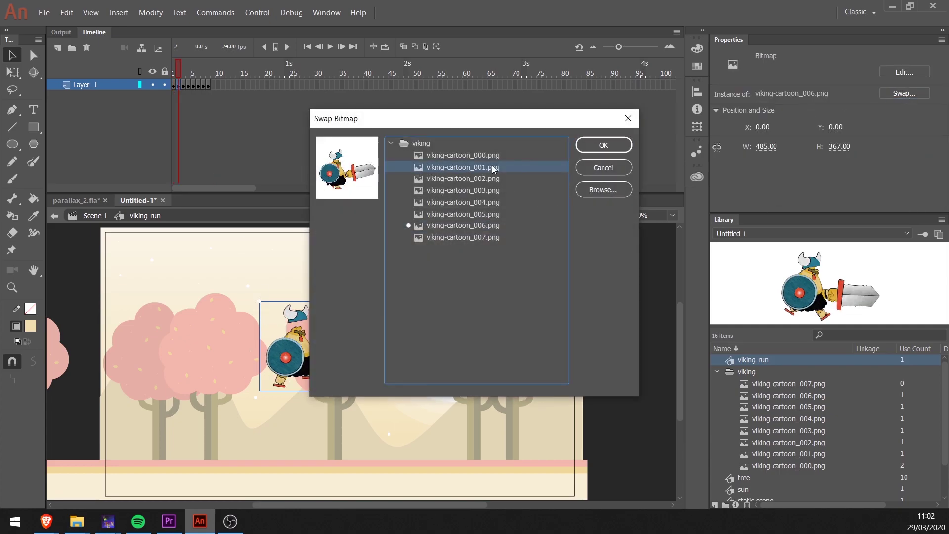
click(593, 143)
Swap the bitmap in frame 3 for viking-cartoon_002.png
key(.)
click(302, 346)
click(905, 94)
click(462, 178)
click(604, 145)
Swap the bitmap in frame 4 for viking-cartoon_003.png
key(.)
click(302, 346)
click(920, 95)
click(508, 189)
click(608, 144)
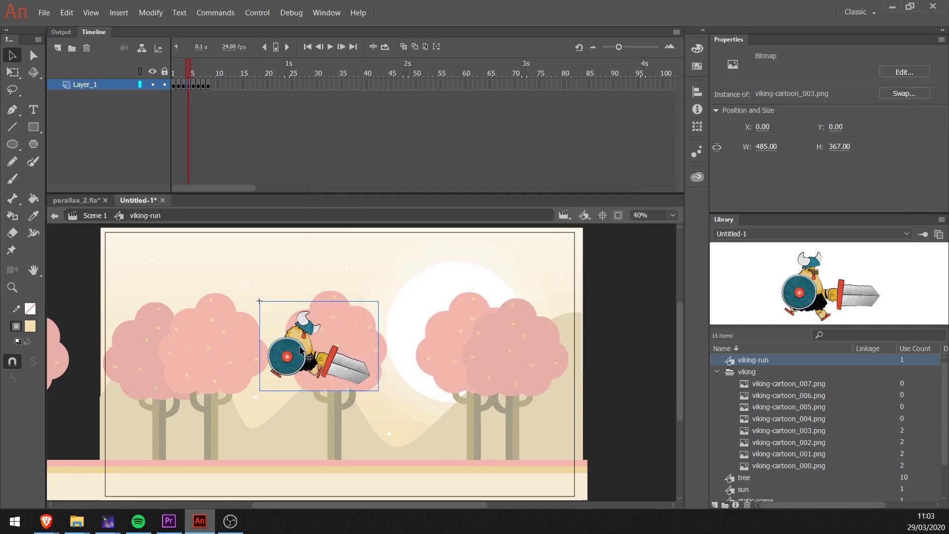
Swap the bitmap in frame 5 for viking-cartoon_004.png
key(.)
click(301, 350)
click(904, 93)
click(455, 203)
click(604, 145)
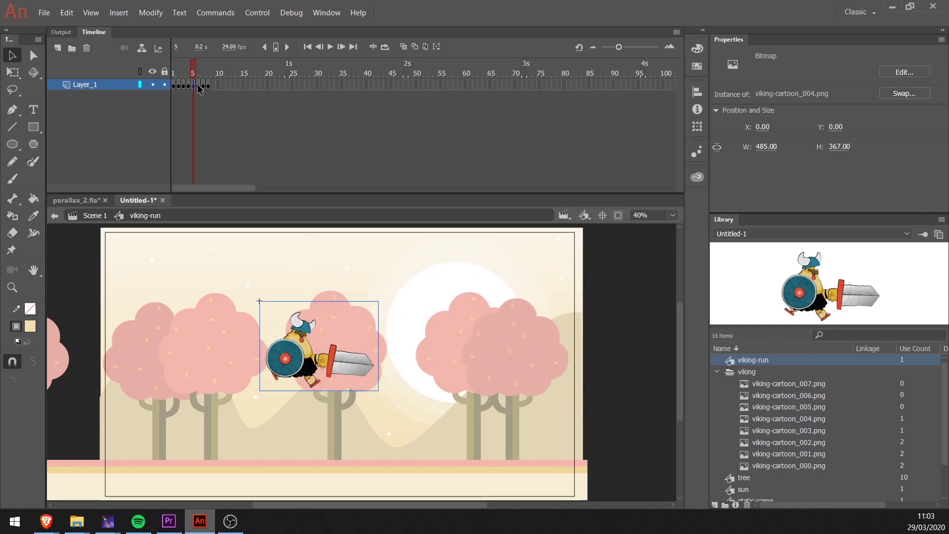
Swap the bitmap in frame 6 for viking-cartoon_005.png
click(197, 86)
click(301, 350)
click(905, 93)
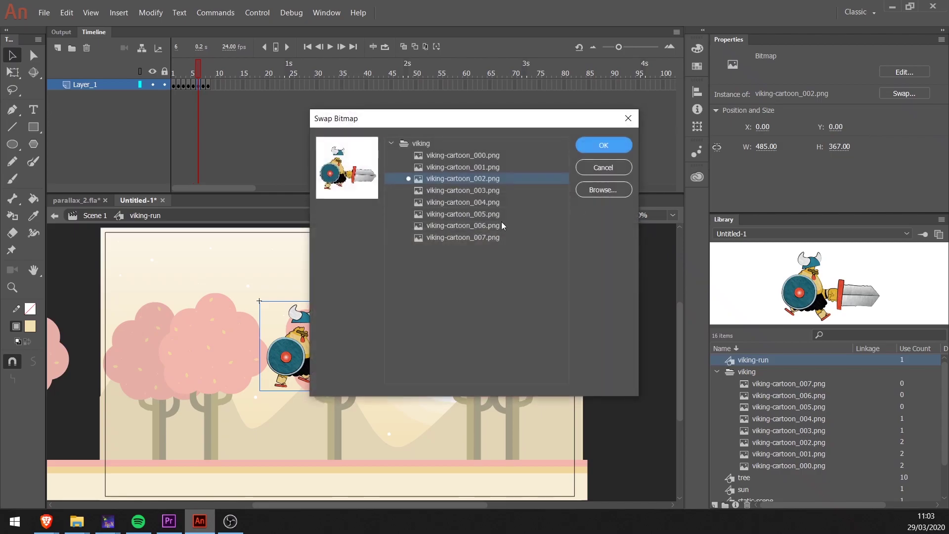
click(451, 215)
click(603, 145)
Swap the bitmap in frame 7 for viking-cartoon_006.png
key(.)
click(324, 371)
click(904, 93)
click(451, 220)
click(604, 145)
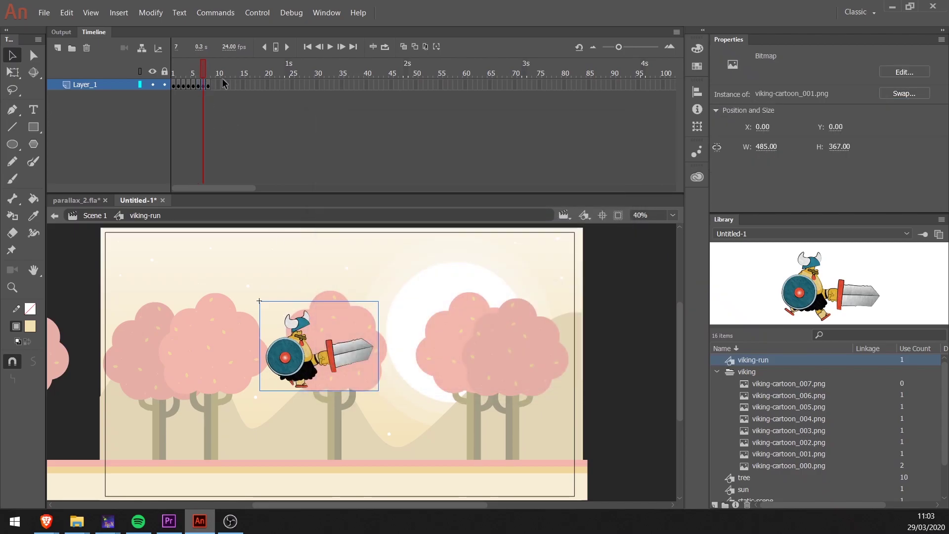
Swap the bitmap in frame 8 for viking-cartoon_007.png
click(209, 85)
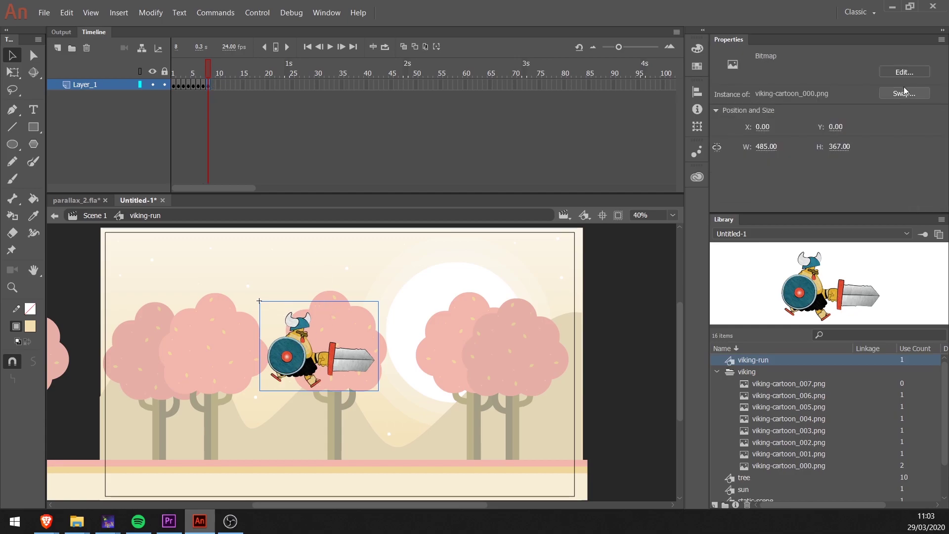
click(904, 93)
click(452, 237)
click(604, 144)
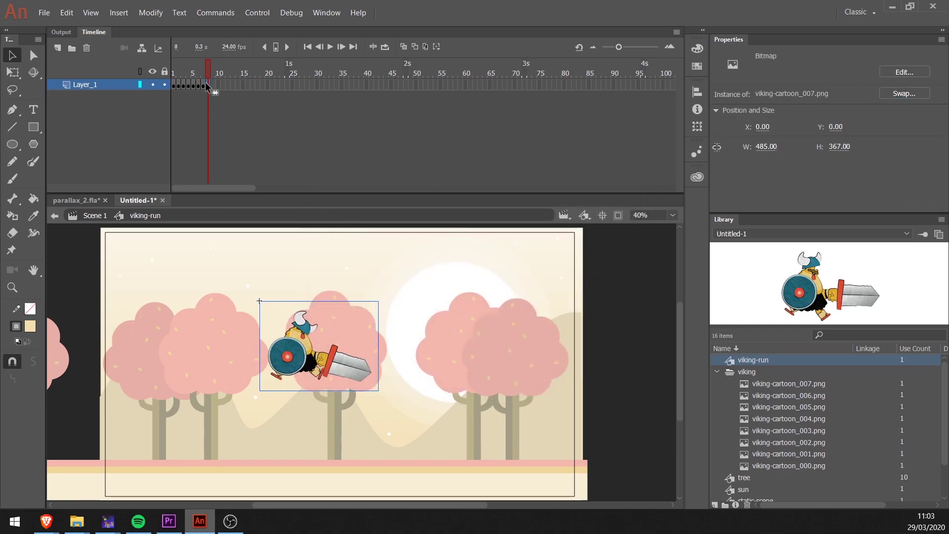
Stretch the eight viking-run keyframes so that each one lasts two frames, and play the slowed run cycle
click(175, 87)
drag(175, 93, 253, 70)
click(330, 47)
click(385, 46)
key(Return)
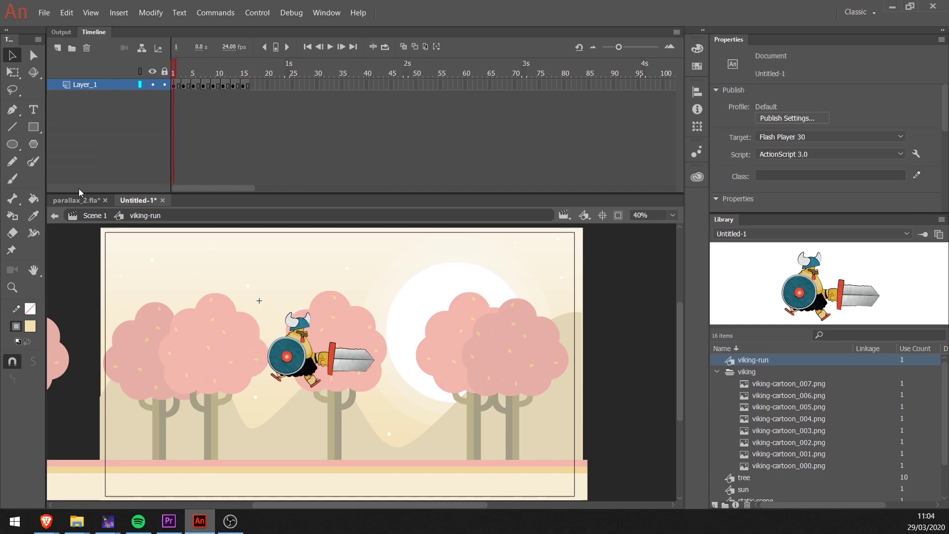
Return to Scene 1, move the running viking down onto the ground, and test the movie
click(95, 215)
drag(306, 330, 306, 454)
key(ctrl+Return)
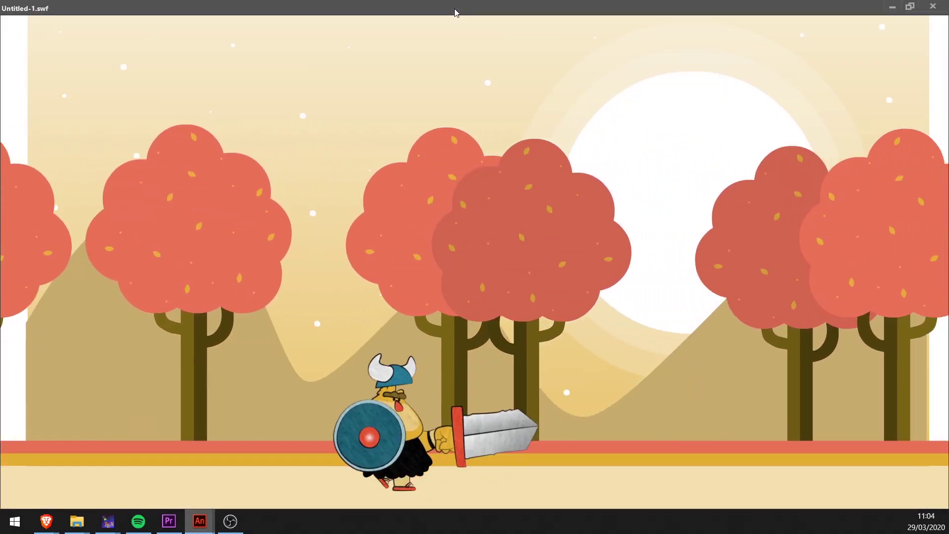
key(ctrl+w)
click(345, 339)
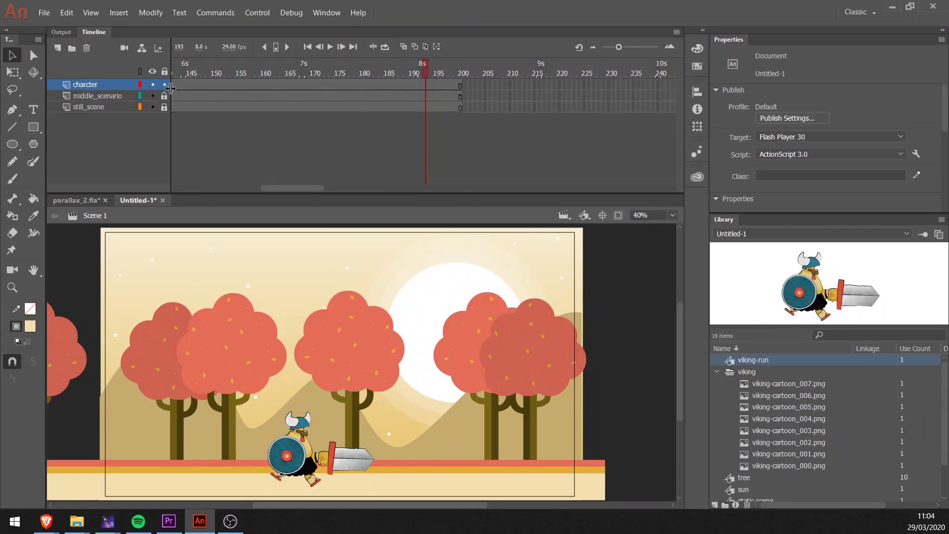
Test the movie to check the viking running over the scrolling scene, then close the preview
double_click(354, 325)
click(460, 88)
mouse_move(460, 88)
mouse_down()
mouse_move(564, 102)
mouse_move(744, 87)
mouse_move(536, 85)
mouse_up()
key(ctrl+Return)
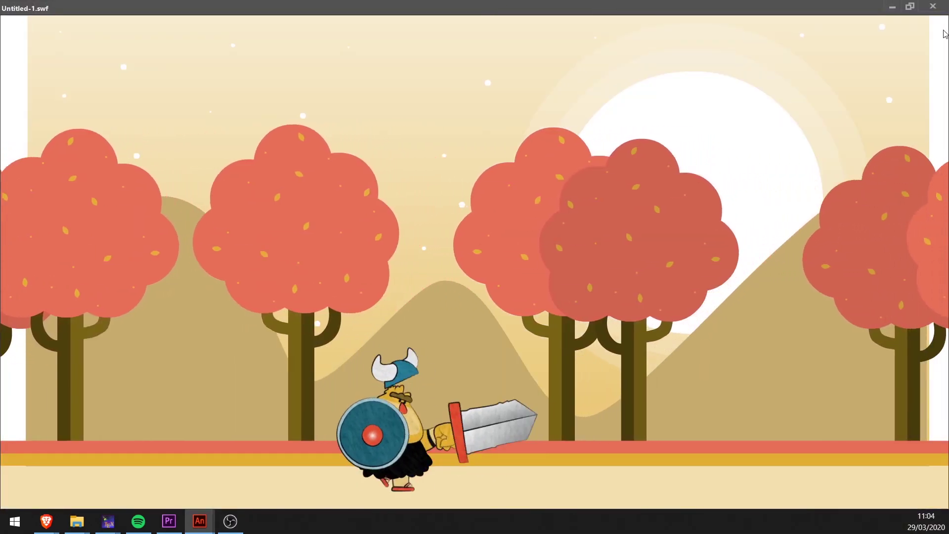
click(933, 6)
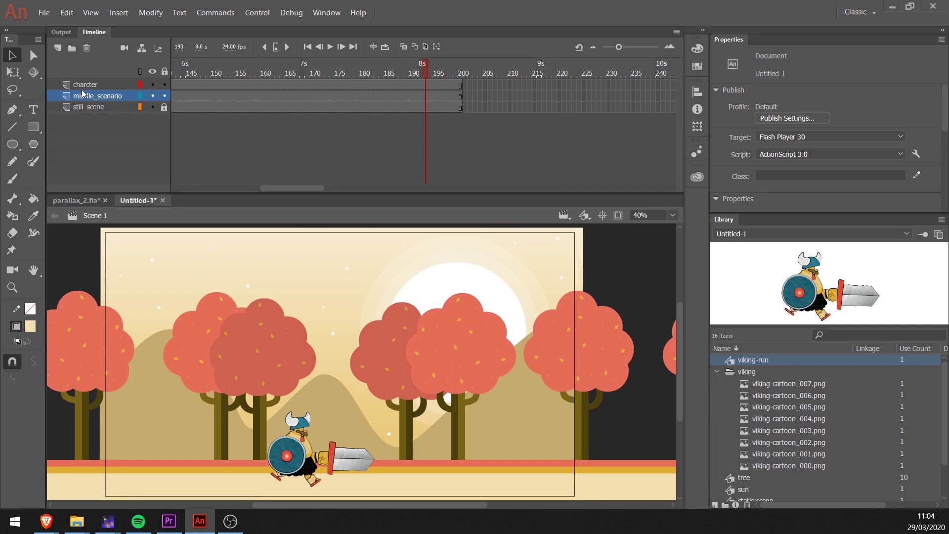
Add a layer named front_scene above the charcter layer and collapse the viking folder in the library
click(77, 85)
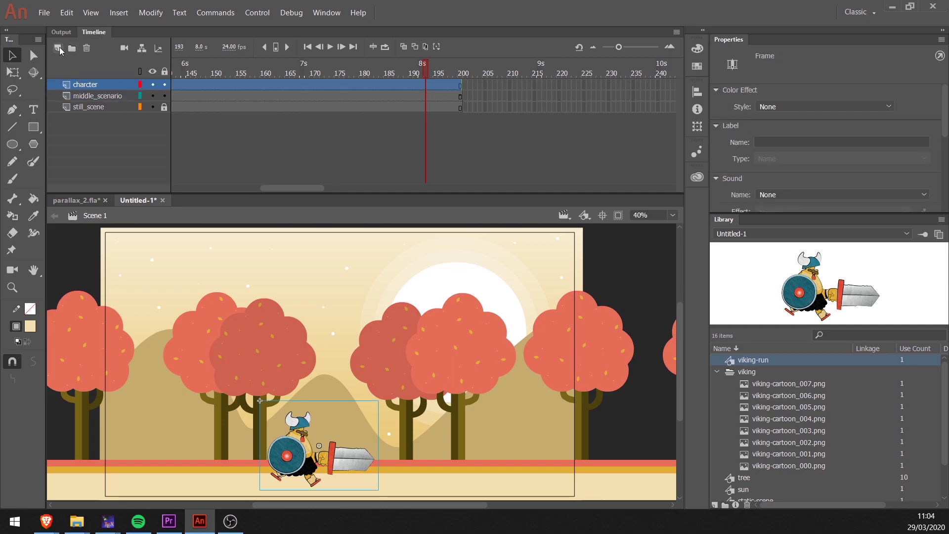
click(58, 48)
double_click(85, 84)
drag(250, 399, 282, 318)
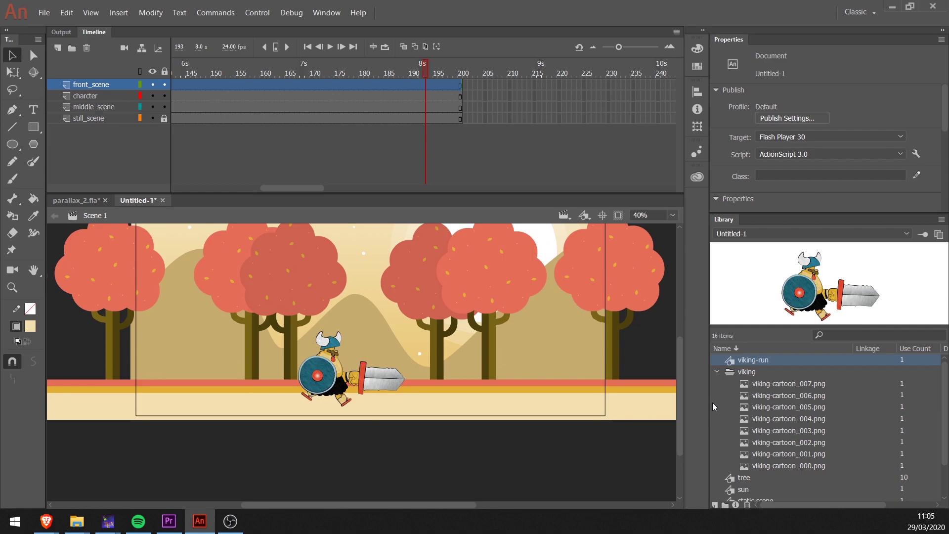
click(716, 372)
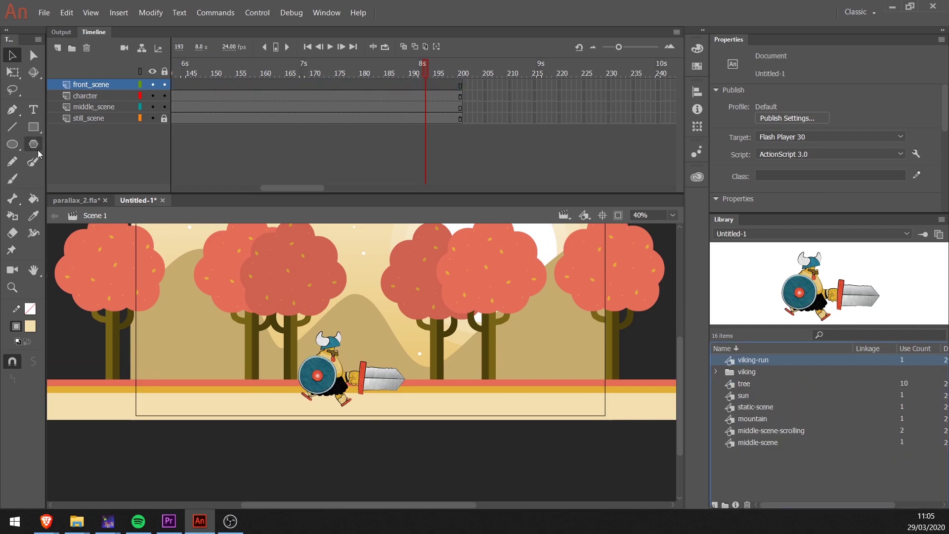
Draw a bush about 387 by 157 px from overlapping circles in the tree red below the stage, and cut its bottom off flat
click(13, 144)
click(840, 107)
click(158, 277)
mouse_move(195, 437)
mouse_down()
mouse_move(233, 474)
mouse_move(194, 474)
mouse_move(251, 474)
mouse_move(207, 471)
mouse_up()
key(v)
click(227, 462)
drag(207, 471, 213, 475)
drag(305, 471, 142, 436)
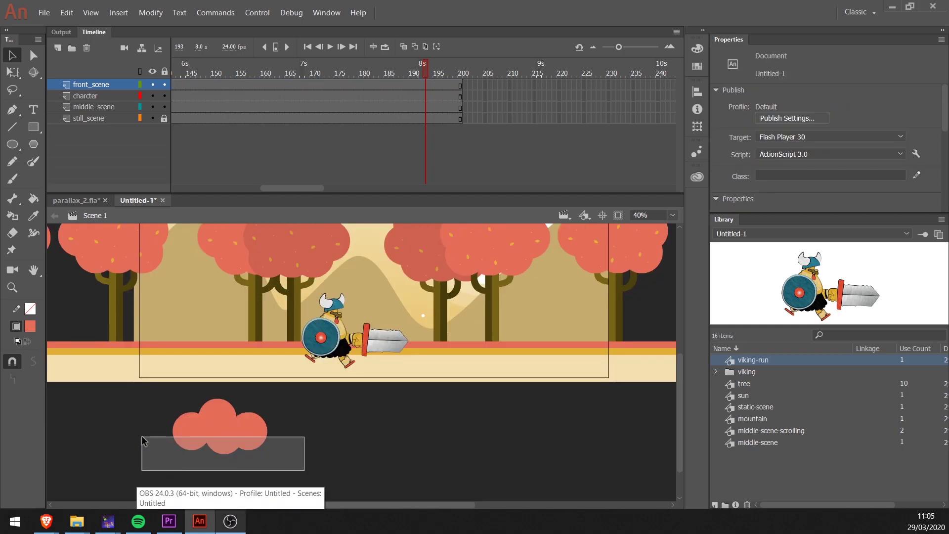
key(Delete)
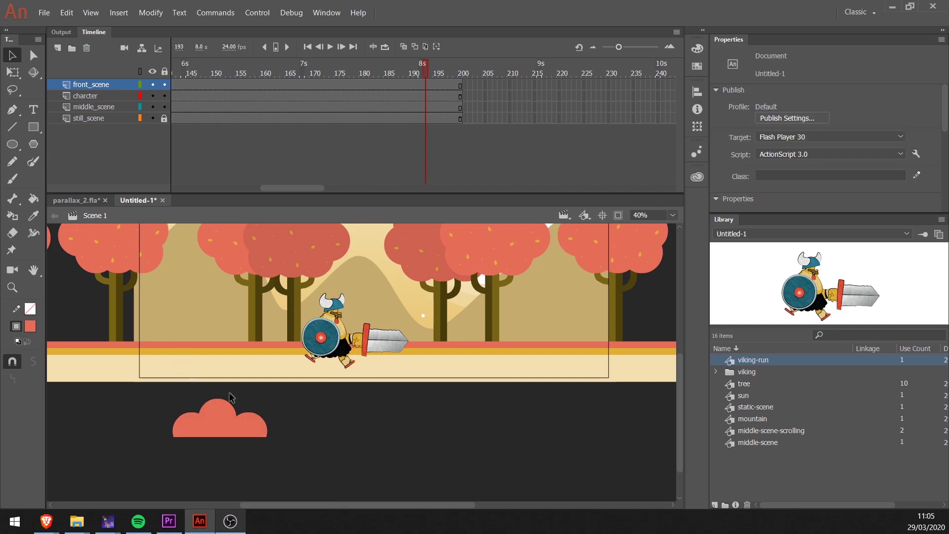
Convert the bush shape into a graphic symbol named front-scene and place it on the stage's lower-left edge
click(218, 420)
key(F8)
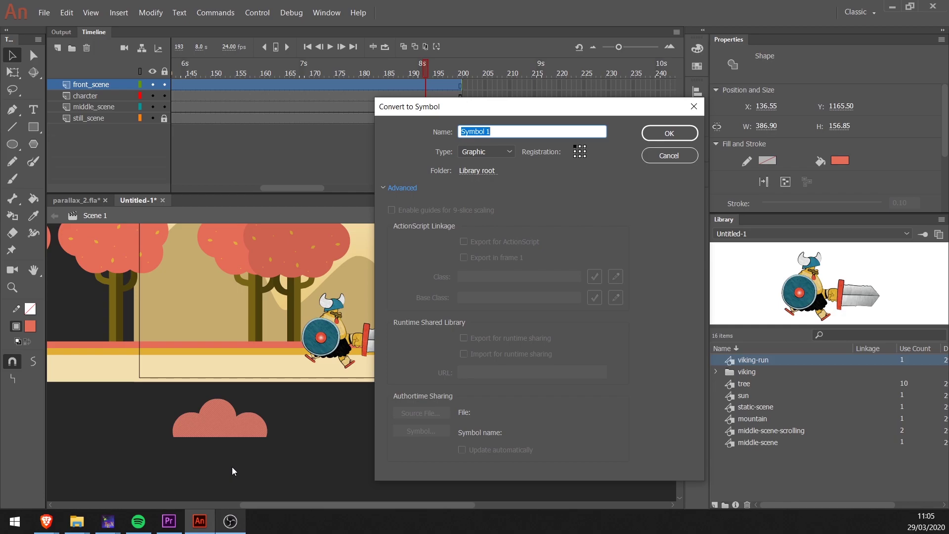
text(front-scene)
key(Return)
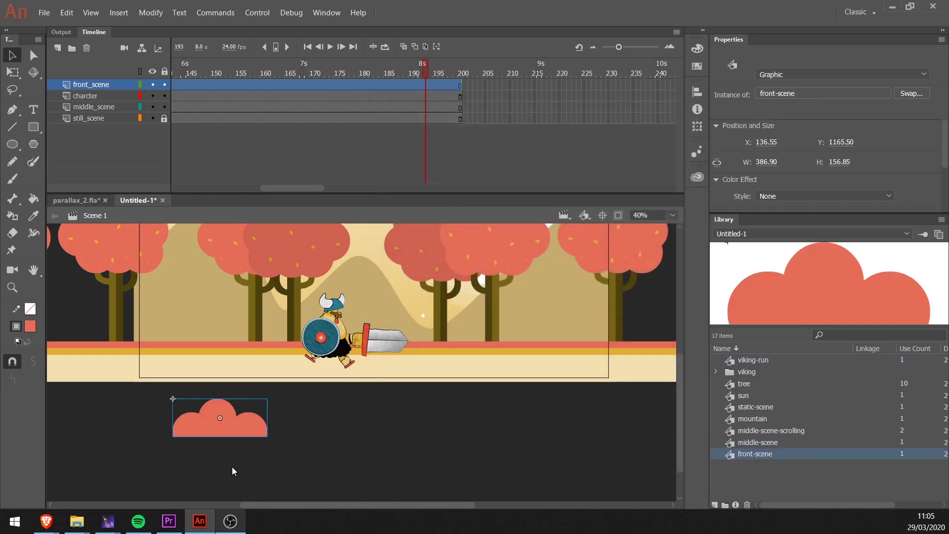
drag(191, 426, 159, 362)
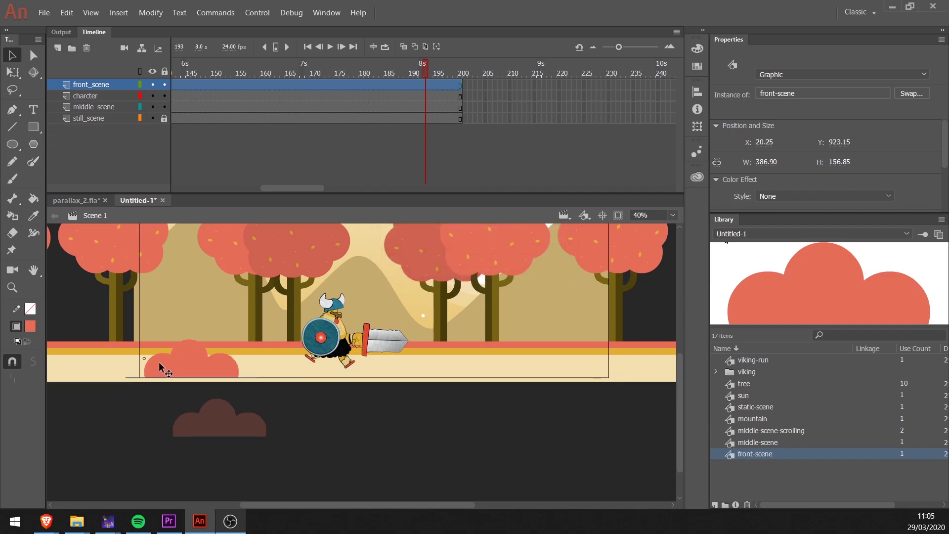
Open the front-scene symbol and convert the bush shape inside it into a graphic symbol named front-scene-scrolling
double_click(176, 358)
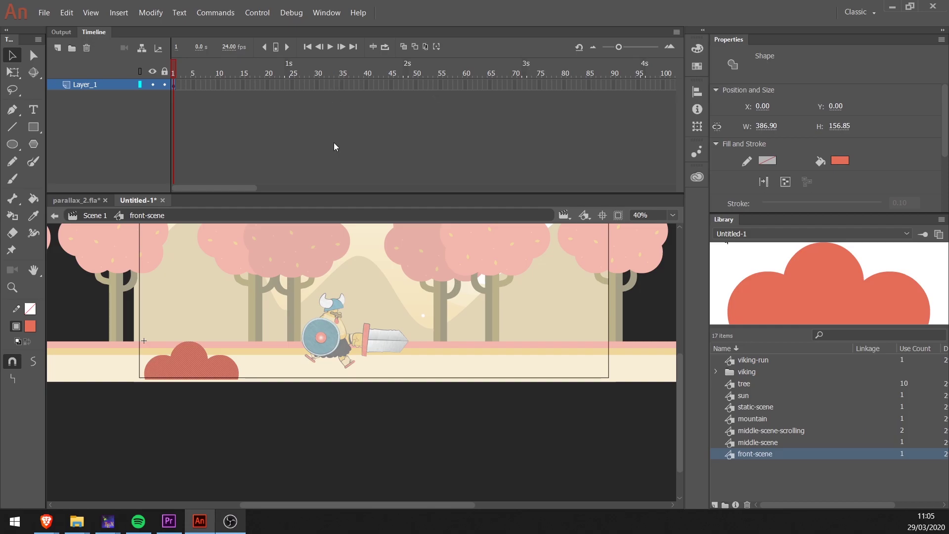
key(F8)
text(front-scene)
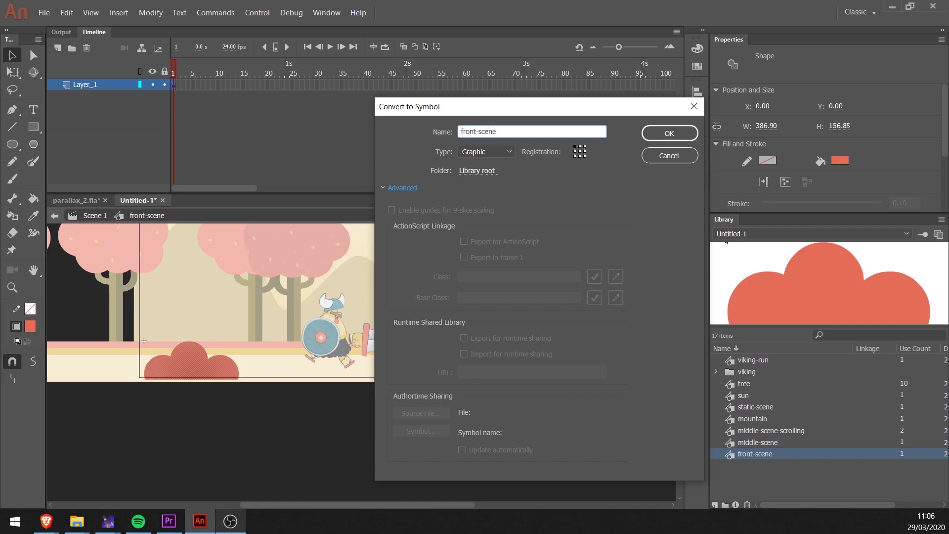
text(-scrolling)
key(Return)
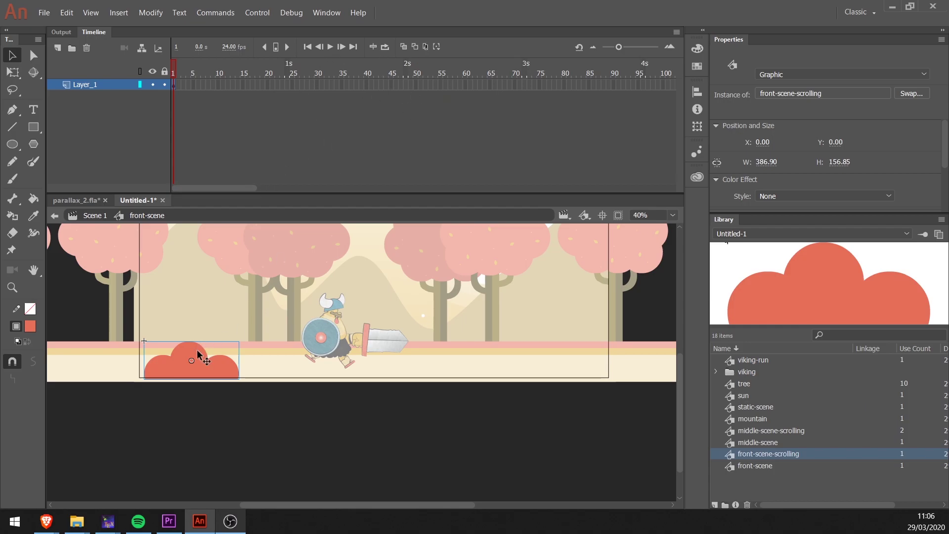
Inside front-scene-scrolling, rename the layer bush and convert the shape into a graphic symbol named bush
double_click(202, 365)
double_click(91, 87)
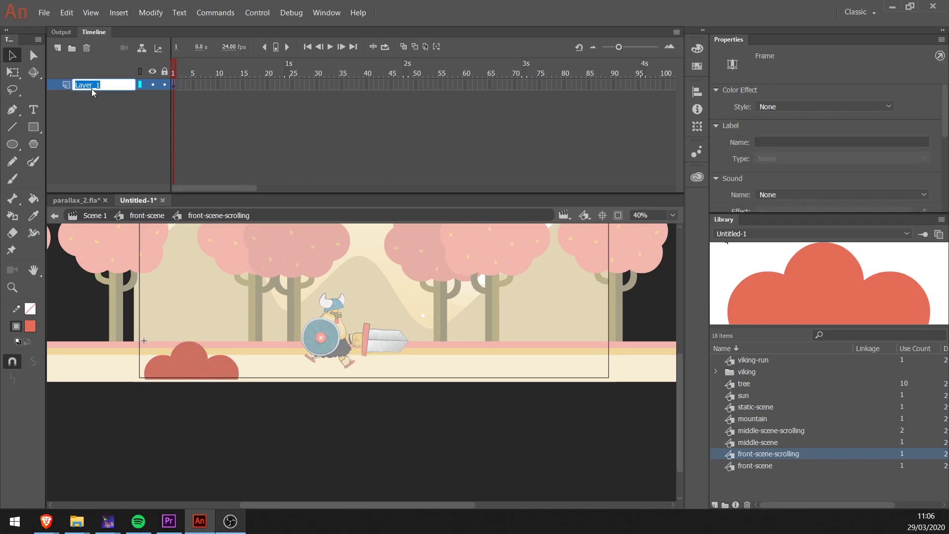
text(bush)
key(Return)
key(F8)
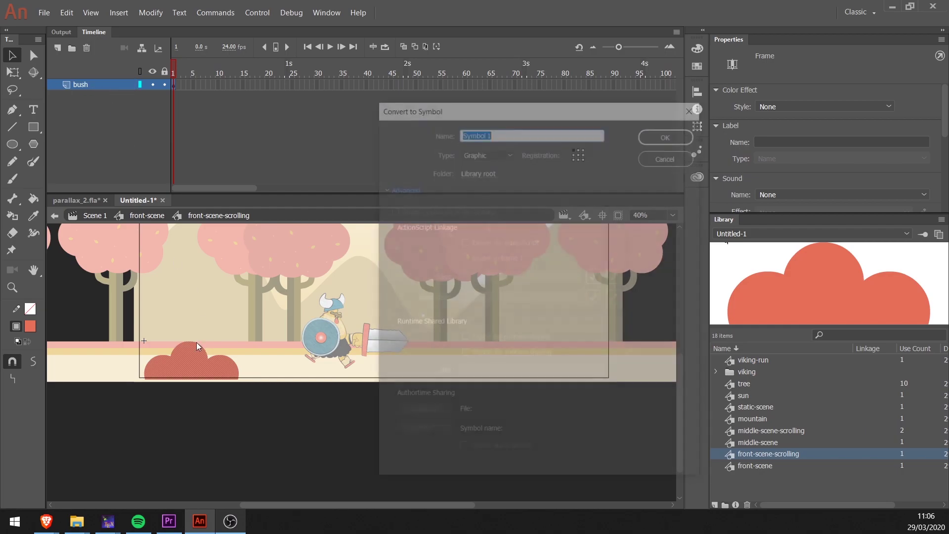
text(bush)
key(Return)
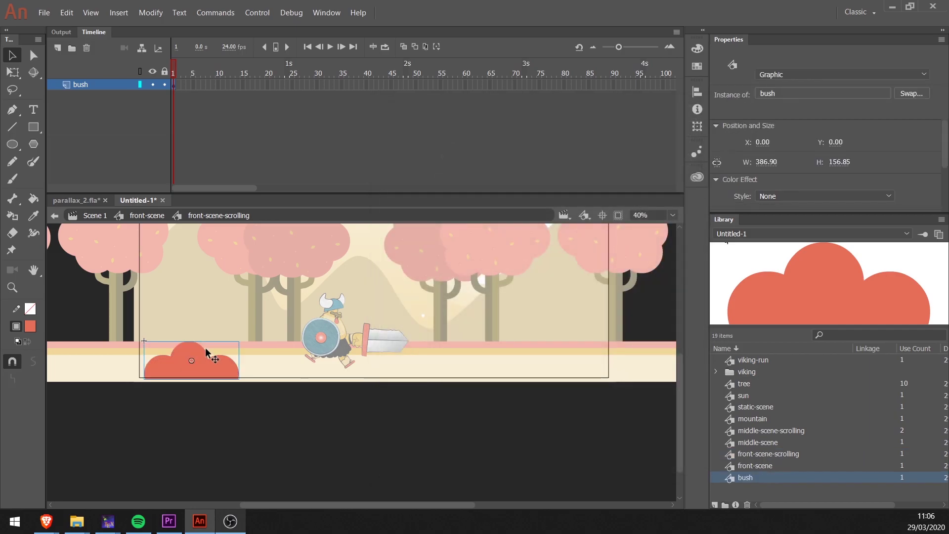
Open the bush symbol and add a layer named seeds above the bush shape
double_click(207, 369)
click(206, 369)
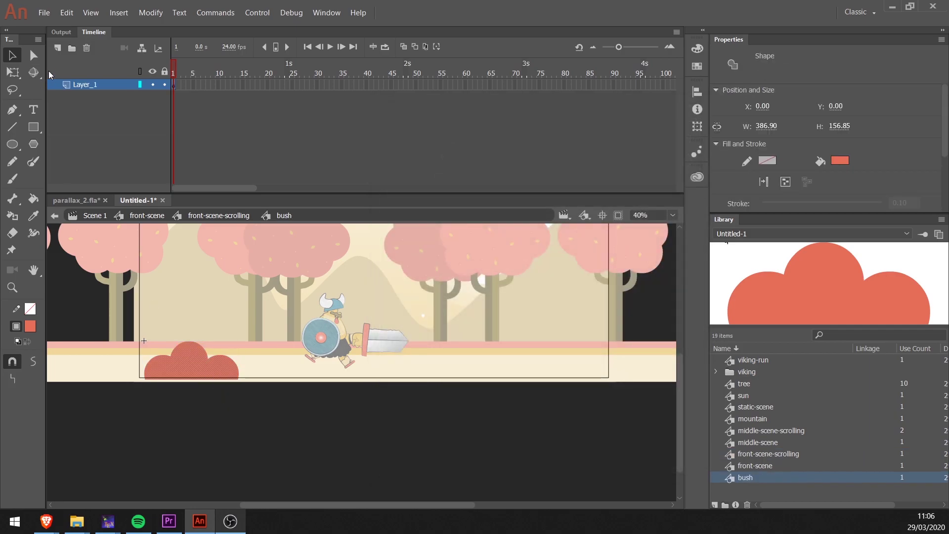
click(58, 48)
double_click(83, 86)
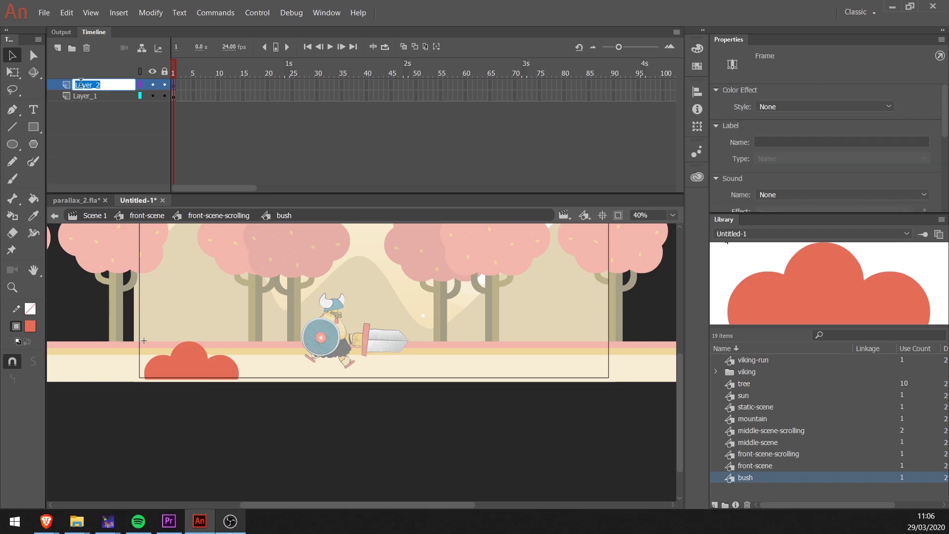
text(seeds)
key(Return)
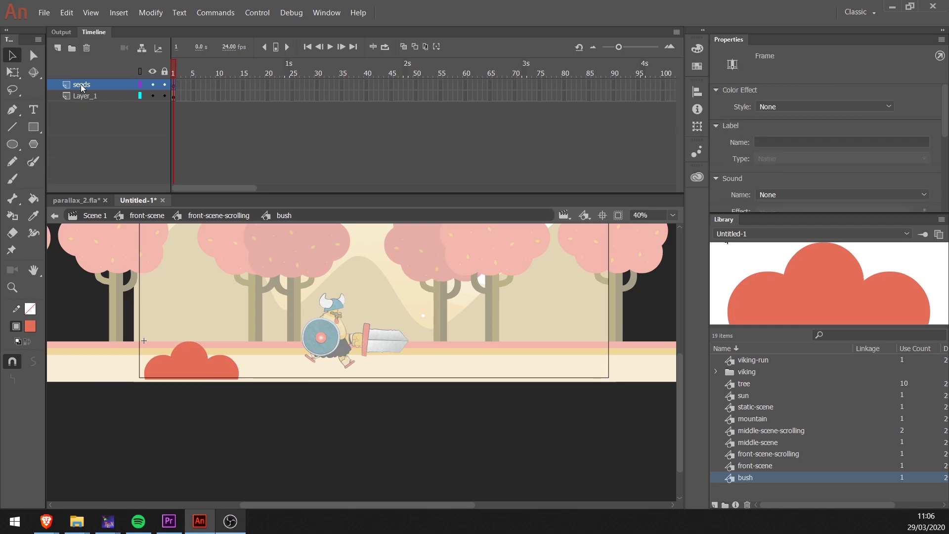
Paste the copied yellow seeds, fit them onto the bush and return to front-scene-scrolling
key(ctrl+v)
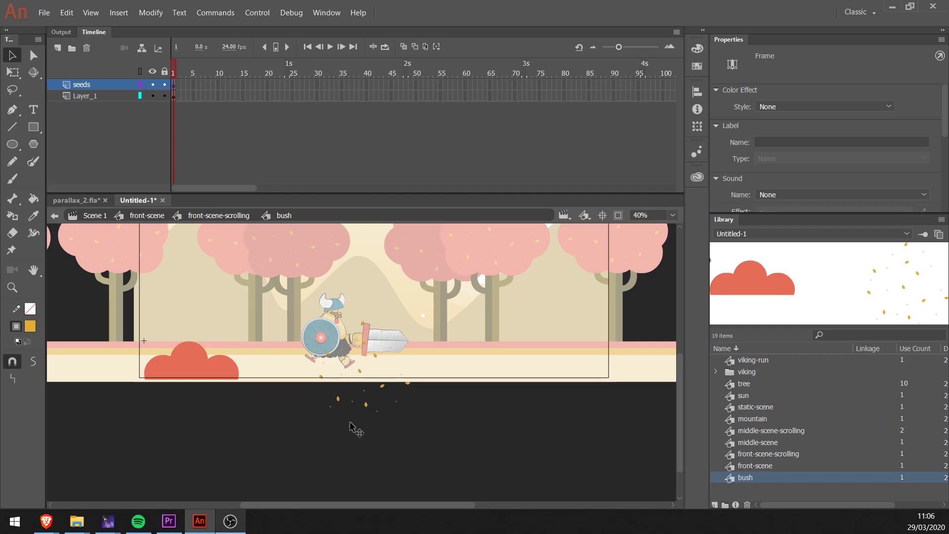
drag(363, 404, 221, 449)
click(287, 407)
click(227, 408)
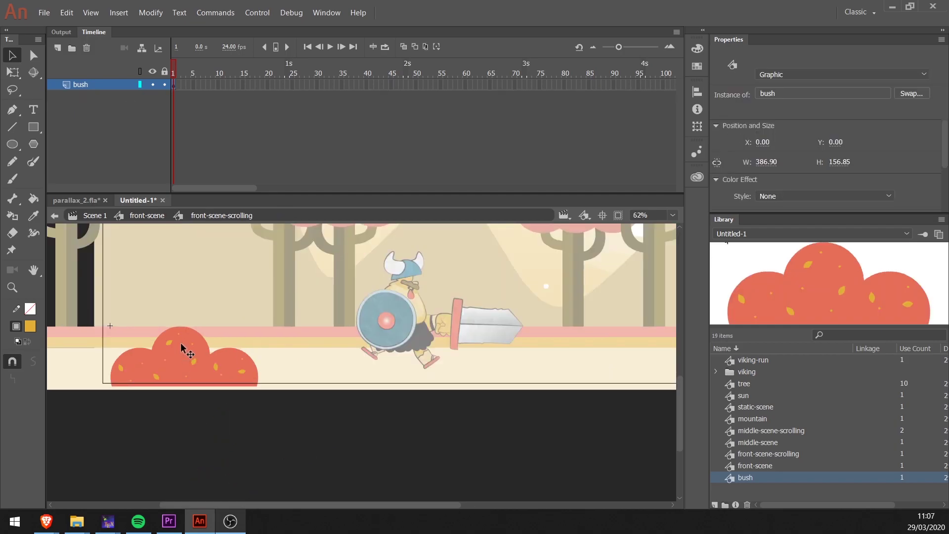
Add a layer named flower above the bush layer
click(180, 342)
click(184, 438)
click(58, 48)
double_click(82, 84)
text(flower)
key(Return)
Draw a flower from a white circle with a small centre in the seeds' yellow, and place it on the bush's upper left
key(o)
mouse_move(140, 281)
mouse_down()
mouse_move(176, 322)
mouse_move(170, 311)
mouse_up()
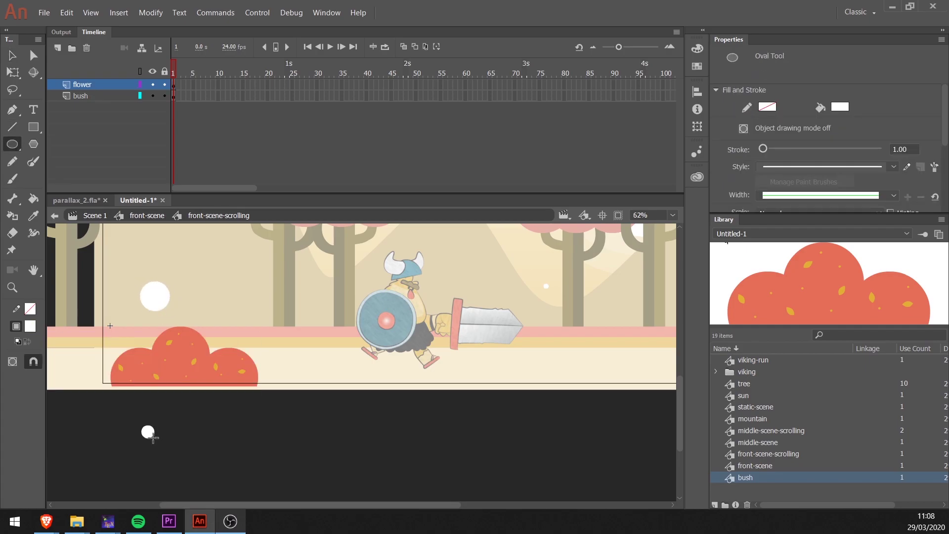
key(v)
click(150, 434)
key(i)
click(157, 377)
key(v)
drag(150, 435, 144, 341)
shift+click(154, 306)
click(177, 420)
Add a layer named plant and move it below the bush layer
click(58, 48)
drag(79, 84, 86, 106)
double_click(86, 106)
text(plant)
key(Return)
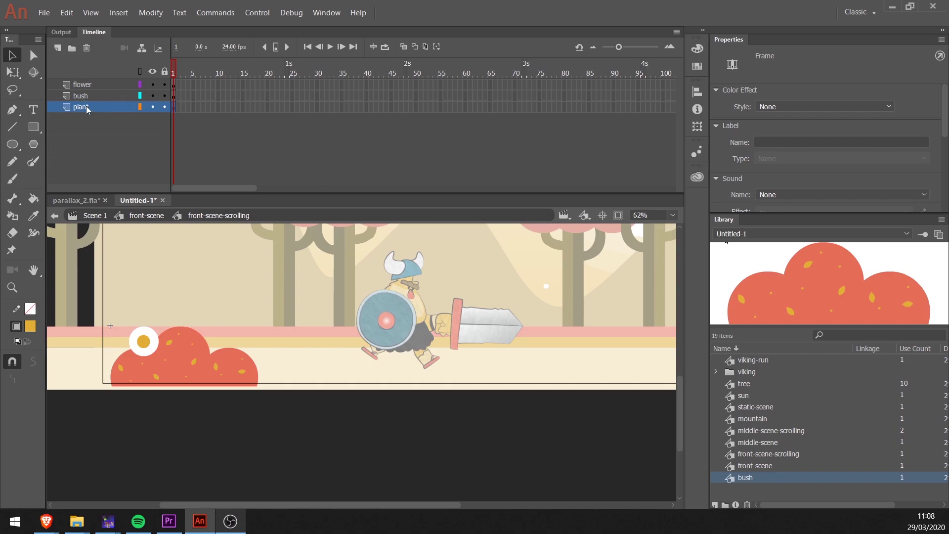
Paint a five-leaved plant below the stage in the bush's red with a size 30 brush
click(13, 179)
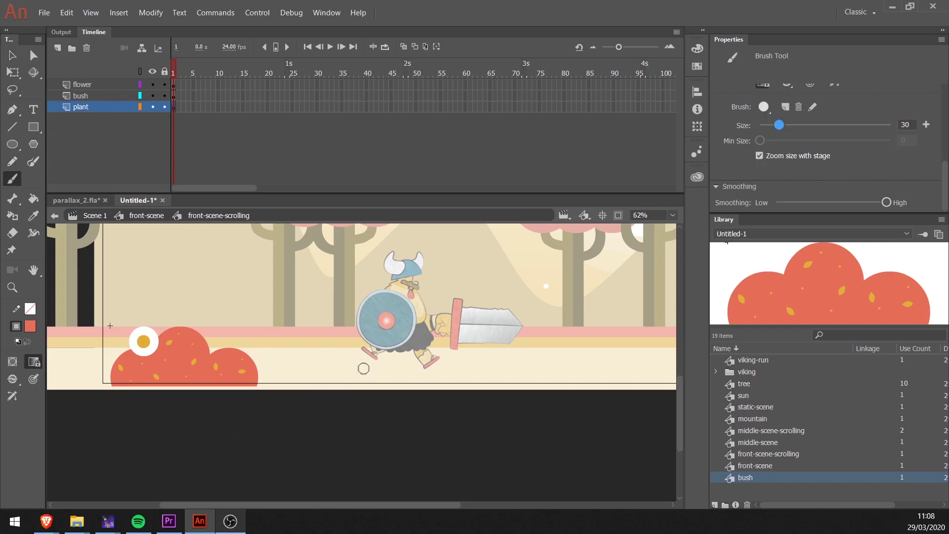
drag(197, 464, 225, 476)
drag(206, 441, 225, 473)
mouse_move(224, 425)
mouse_down()
mouse_move(228, 473)
mouse_move(240, 450)
mouse_move(232, 473)
mouse_move(262, 463)
mouse_up()
Reshape the plant's leaves into curved, pointed fronds and smooth their outline
key(v)
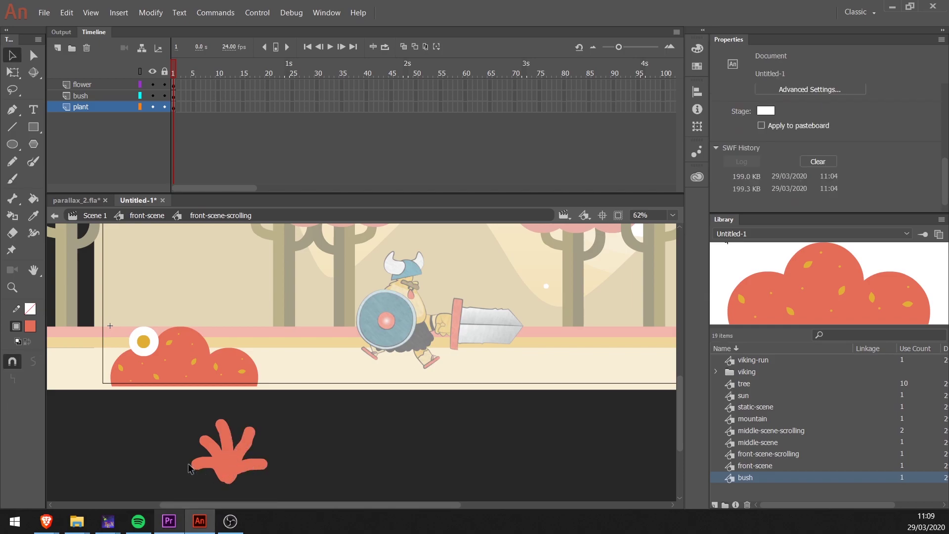
mouse_move(200, 442)
mouse_down()
mouse_move(221, 432)
mouse_move(203, 423)
mouse_move(273, 429)
mouse_up()
mouse_move(267, 465)
mouse_down()
mouse_move(285, 474)
mouse_move(278, 480)
mouse_up()
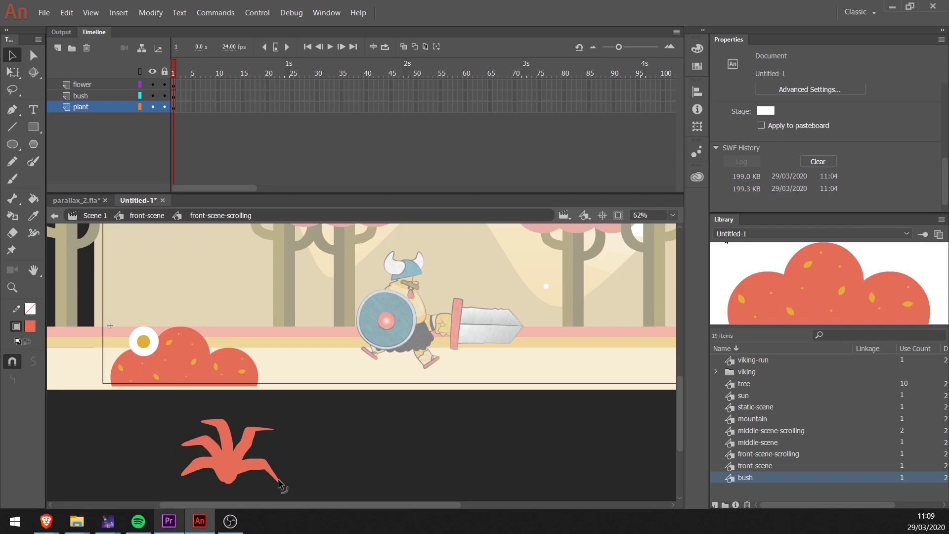
click(226, 453)
key(a)
key(v)
click(227, 460)
click(33, 362)
key(a)
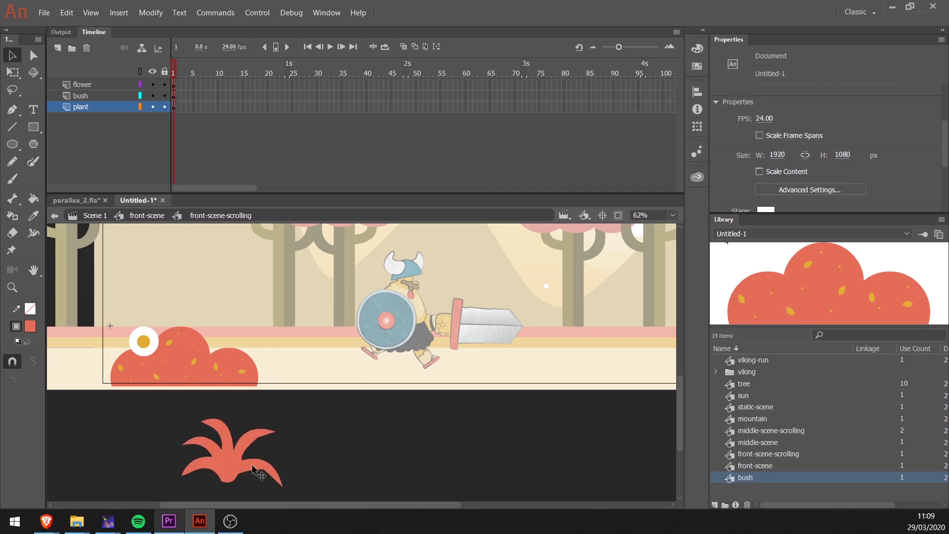
click(258, 476)
click(238, 475)
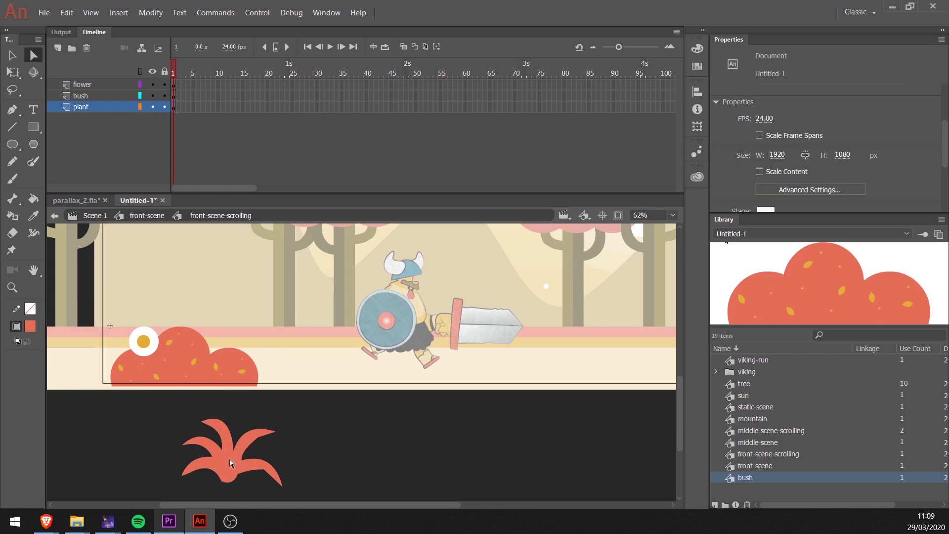
Move the plant up behind the right end of the bush
key(v)
click(230, 462)
drag(230, 462, 257, 369)
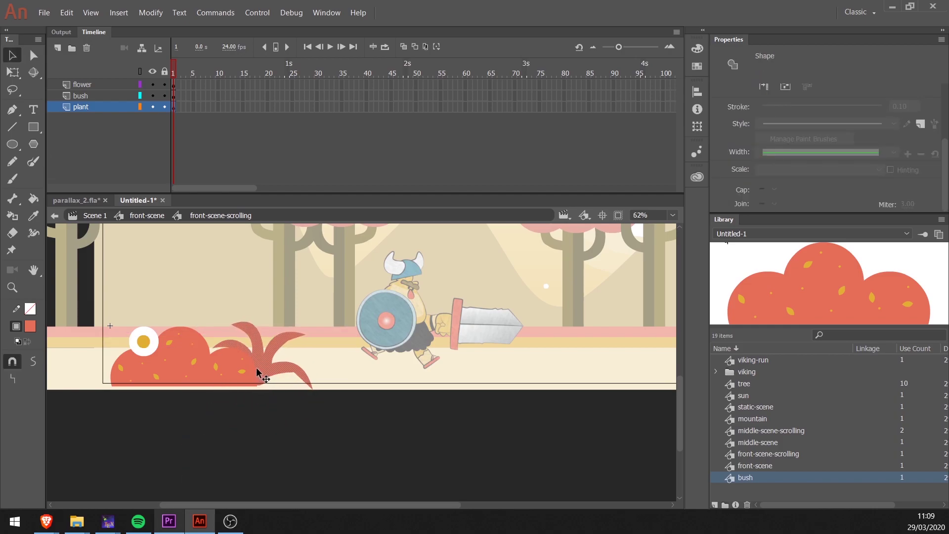
click(327, 341)
Select the flower, bush and plant together and place a copy of them about 727 px to the right
drag(365, 315, 343, 416)
key(ctrl+minus)
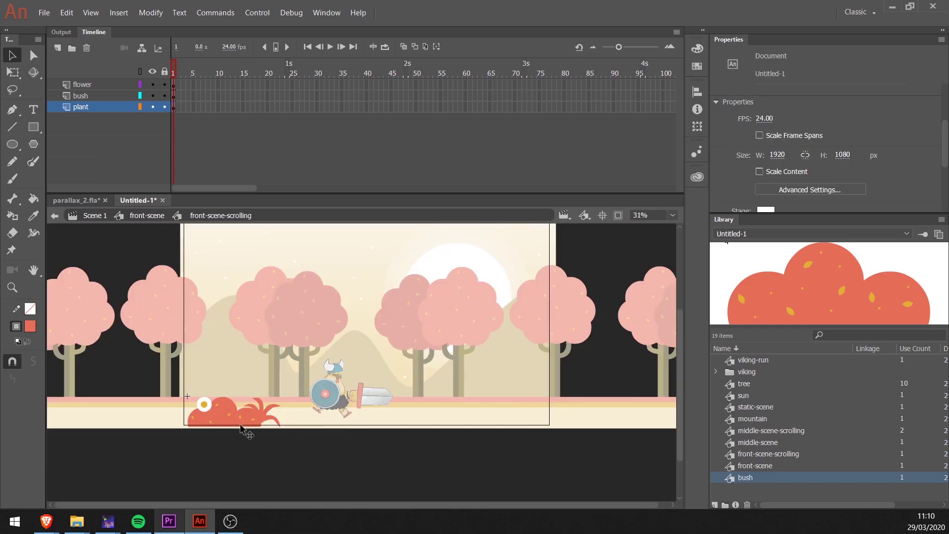
drag(153, 351, 292, 458)
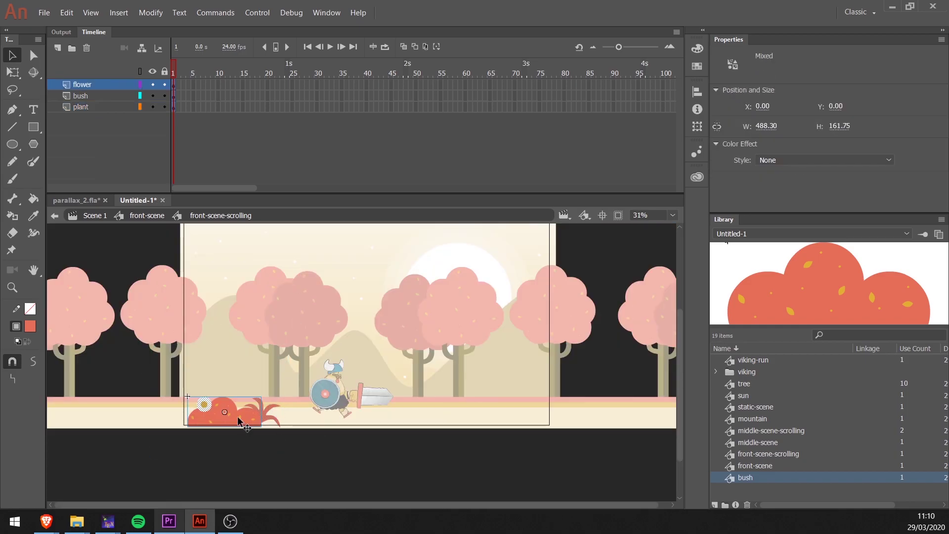
drag(213, 418, 349, 416)
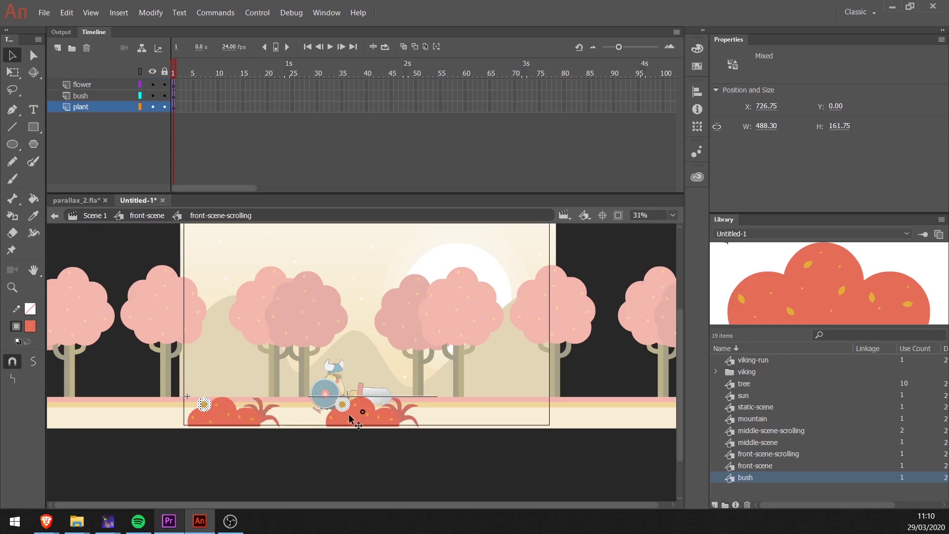
Flip the copied bush group horizontally, then select the bush in that copy
right_click(349, 415)
mouse_move(435, 267)
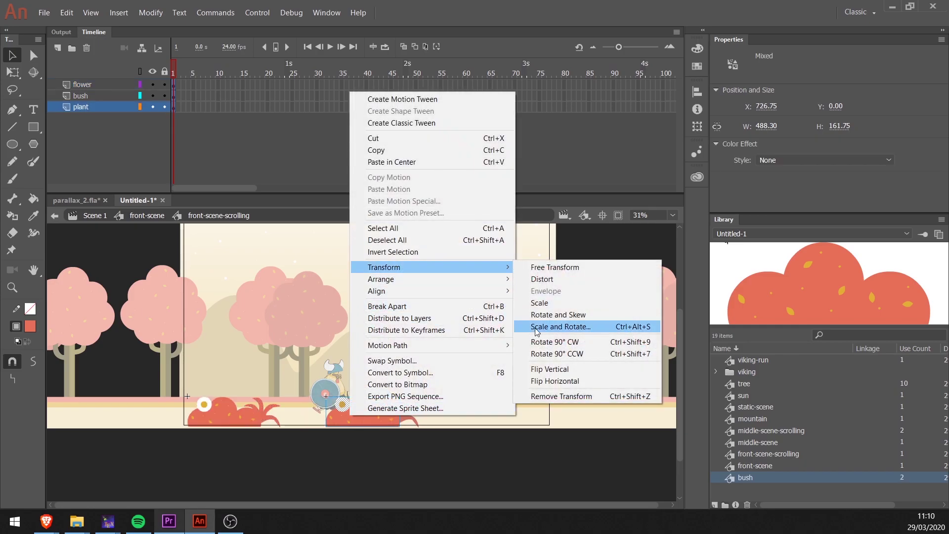
click(544, 381)
click(361, 451)
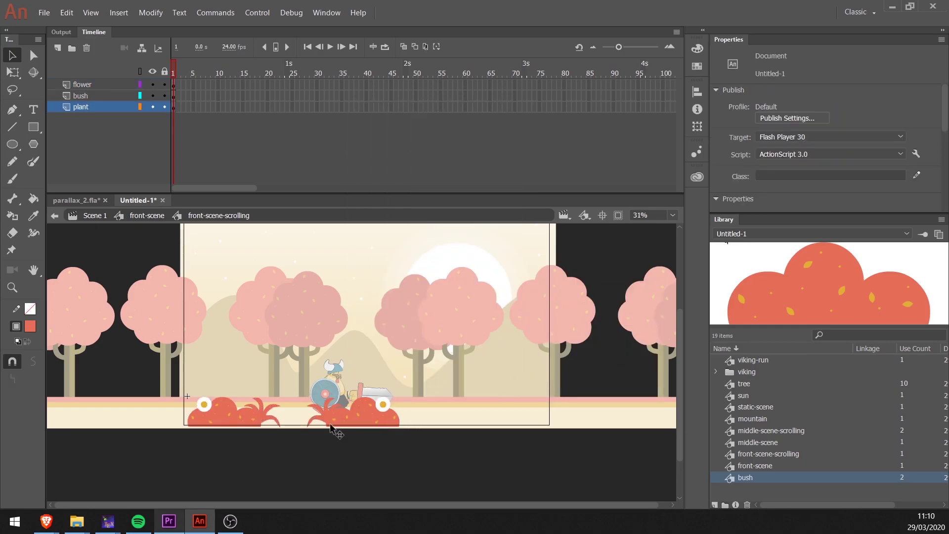
click(326, 420)
scroll(375, 432, up, 3)
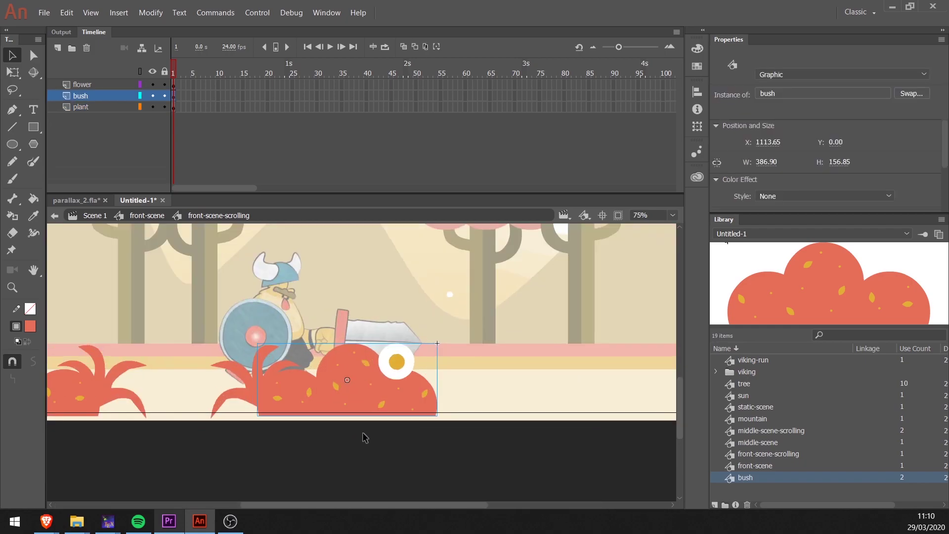
Move the plant in the flipped copy up and to the right, against its bush
click(266, 372)
click(253, 383)
drag(246, 379, 305, 358)
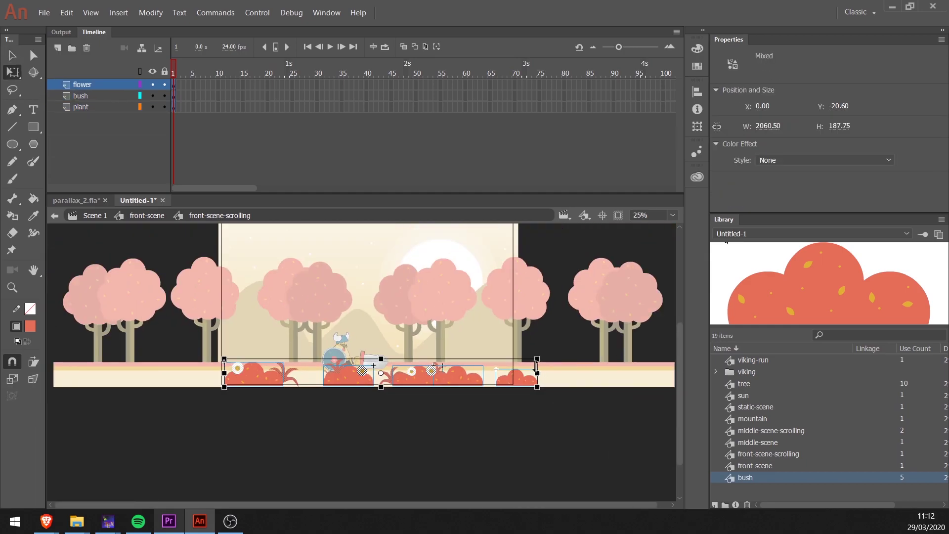
Duplicate the whole row of bushes, flowers and plants and place the copy end to end on its right at X 2154.75
drag(491, 358, 479, 377)
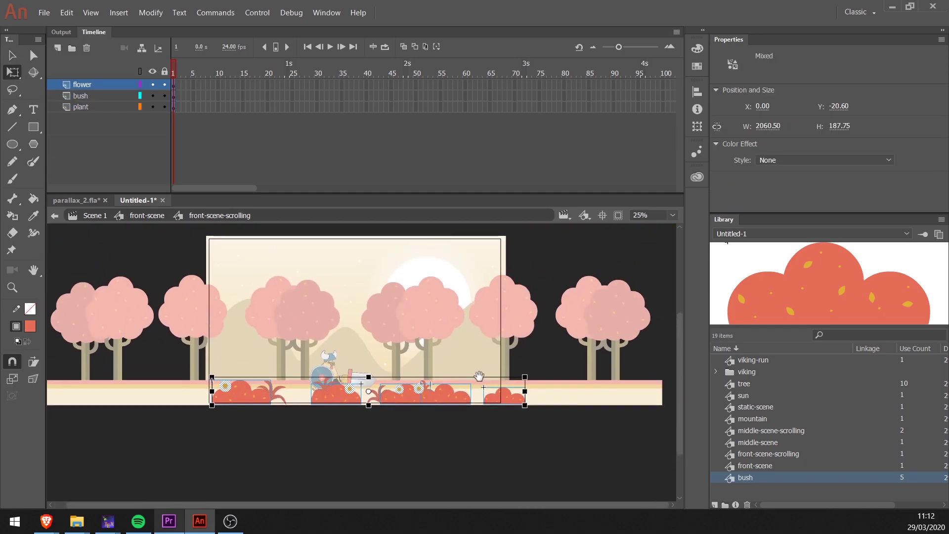
key(v)
drag(263, 397, 571, 397)
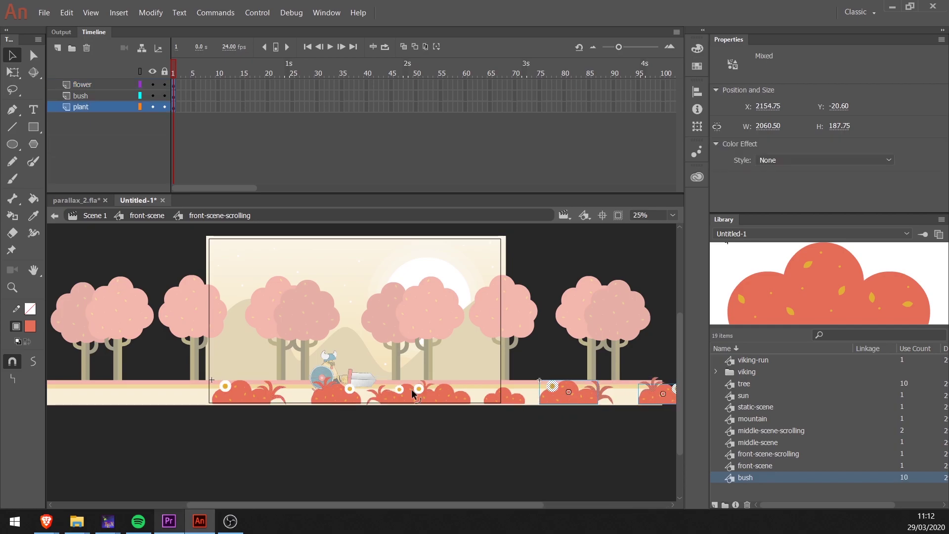
click(406, 427)
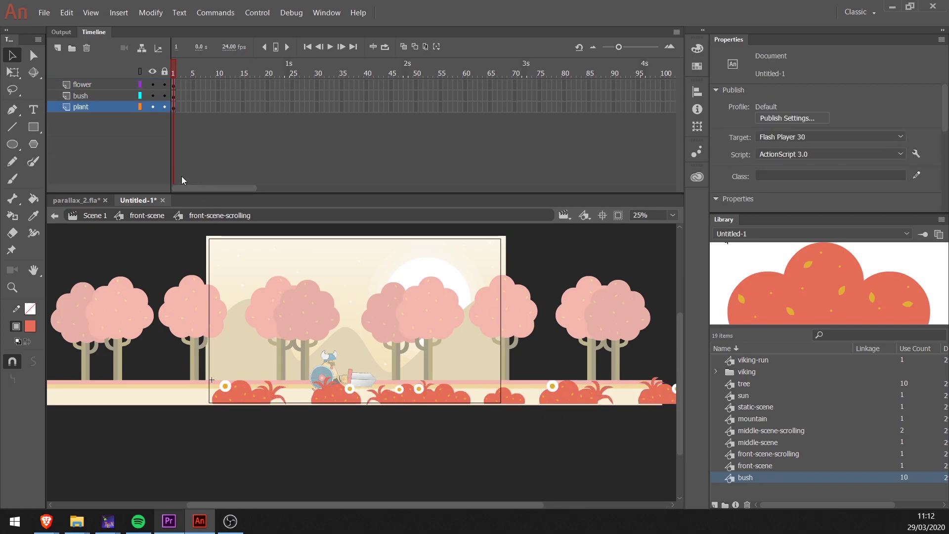
Insert a keyframe at frame 120 on the layer inside the front-scene symbol
click(150, 218)
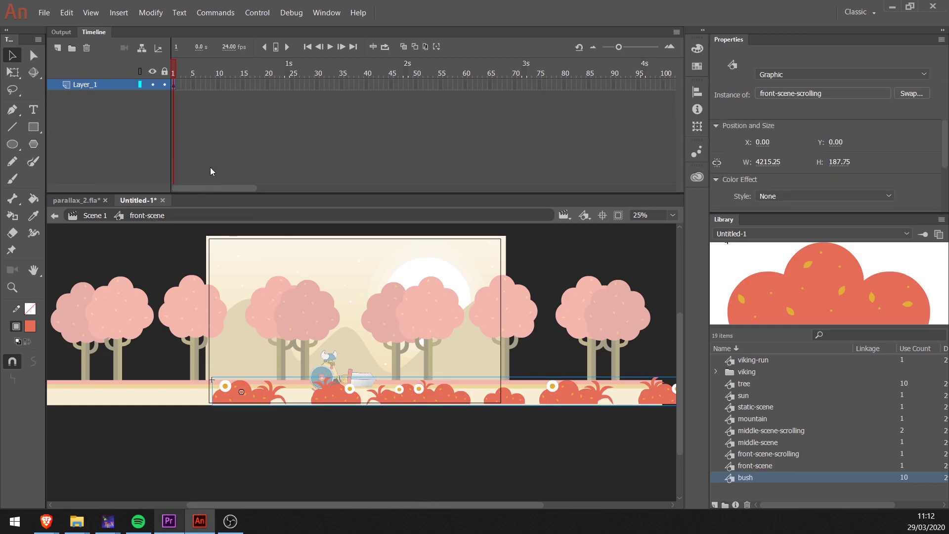
drag(203, 186, 138, 185)
click(90, 216)
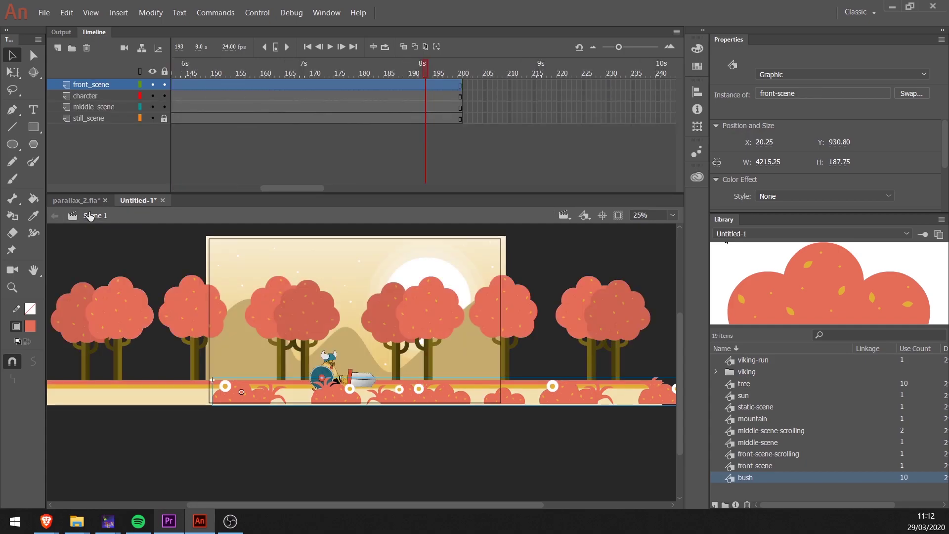
double_click(243, 396)
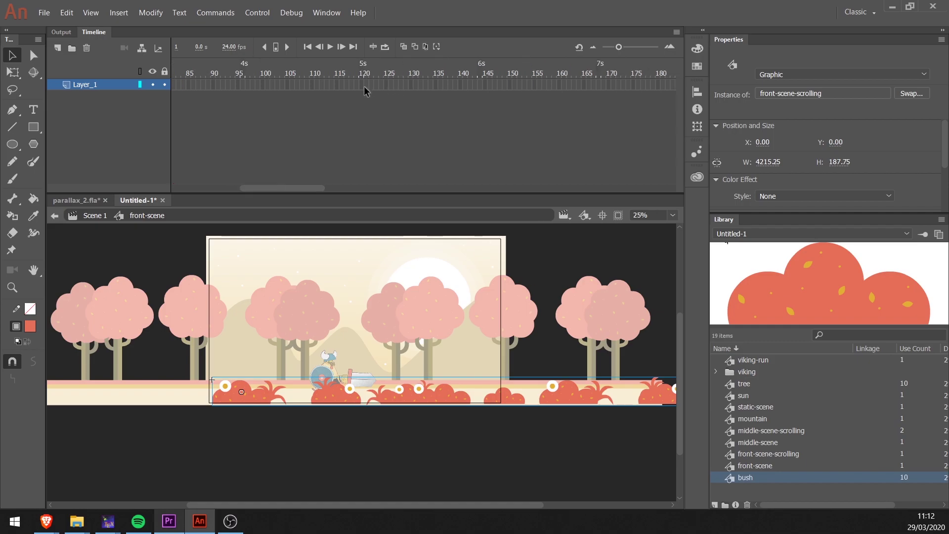
drag(275, 187, 284, 198)
click(318, 85)
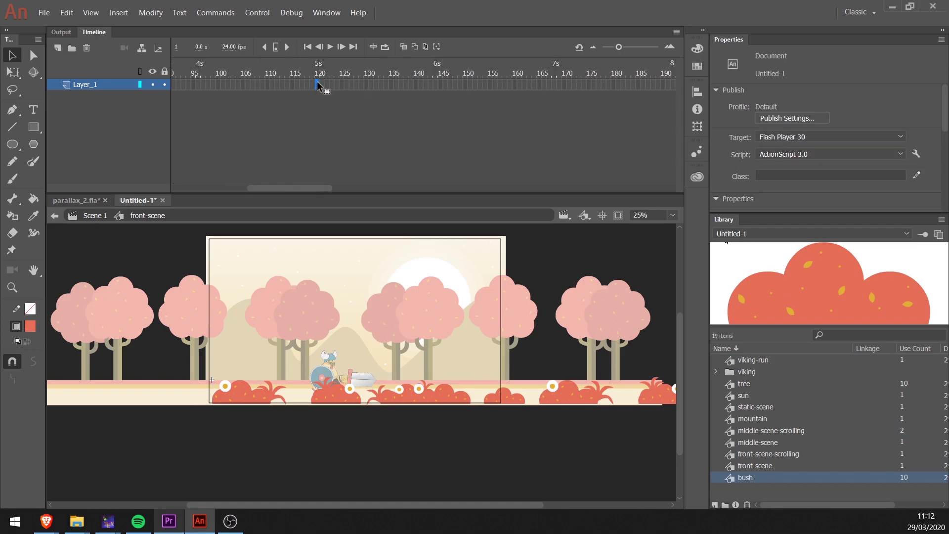
key(F6)
Show the layer as outlines, slide front-scene-scrolling left to X -2155.35 at frame 120, and create a tween to that keyframe
click(141, 85)
scroll(510, 346, up, 3)
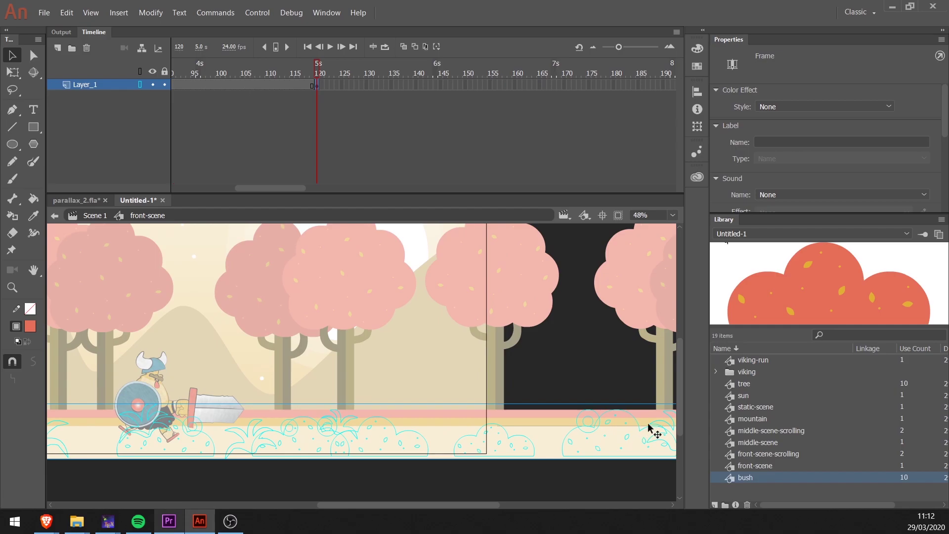
drag(275, 429, 25, 421)
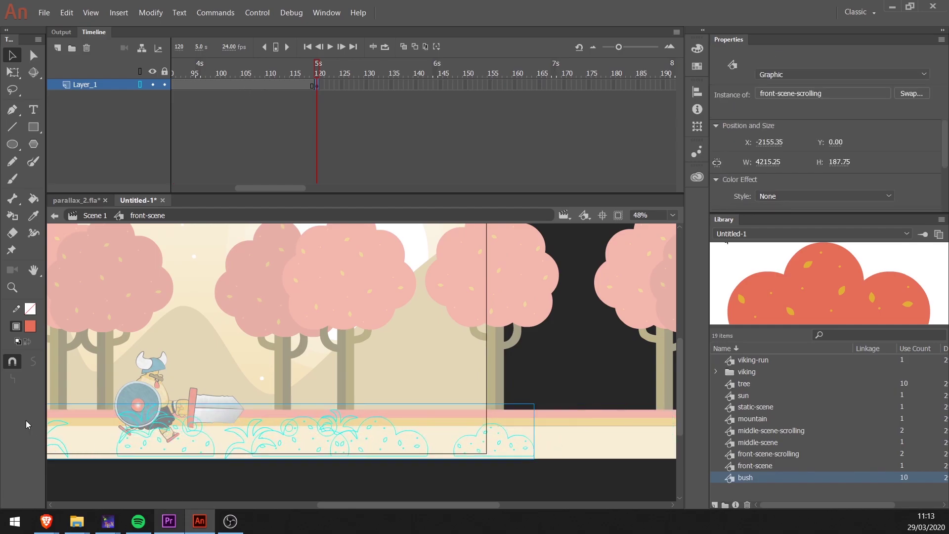
right_click(218, 87)
click(268, 117)
Return to Scene 1 and play the animation to check the foreground scrolling
double_click(230, 220)
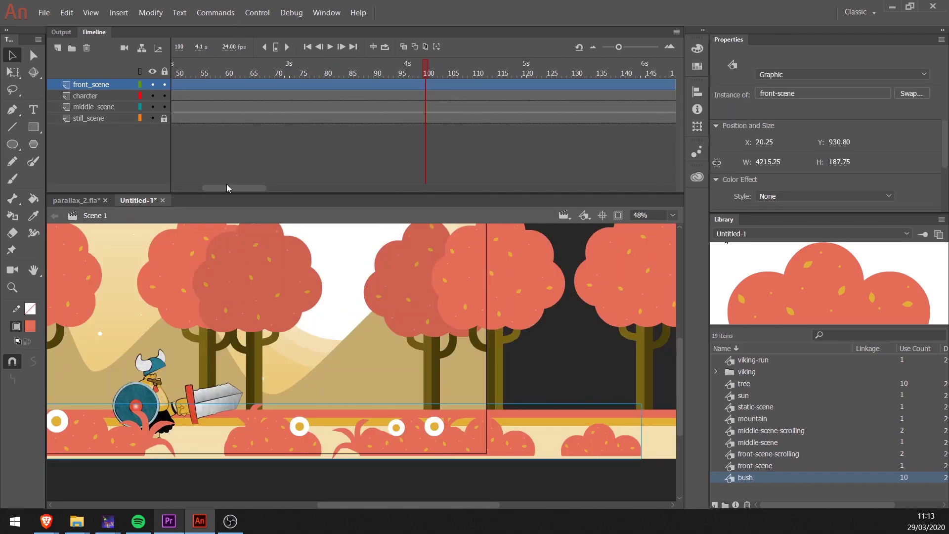
key(Return)
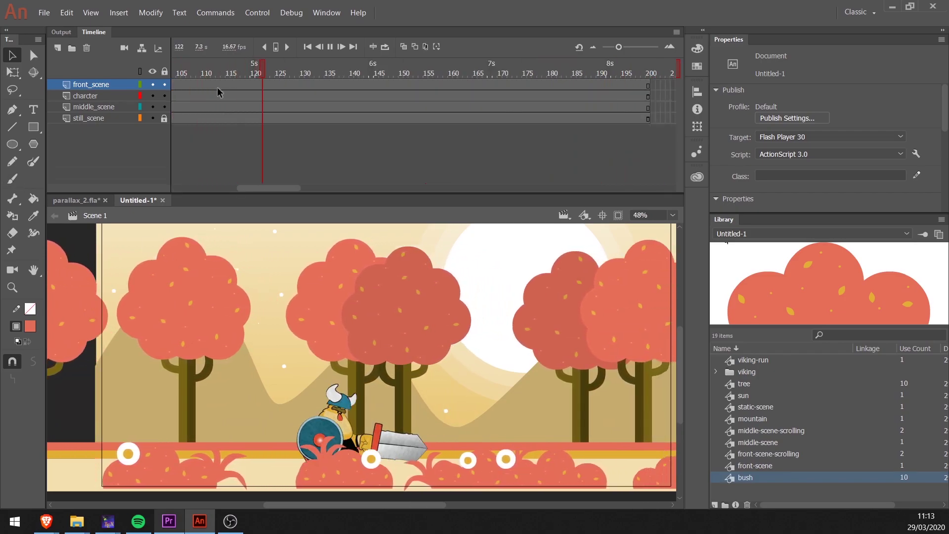
click(191, 72)
drag(243, 187, 160, 194)
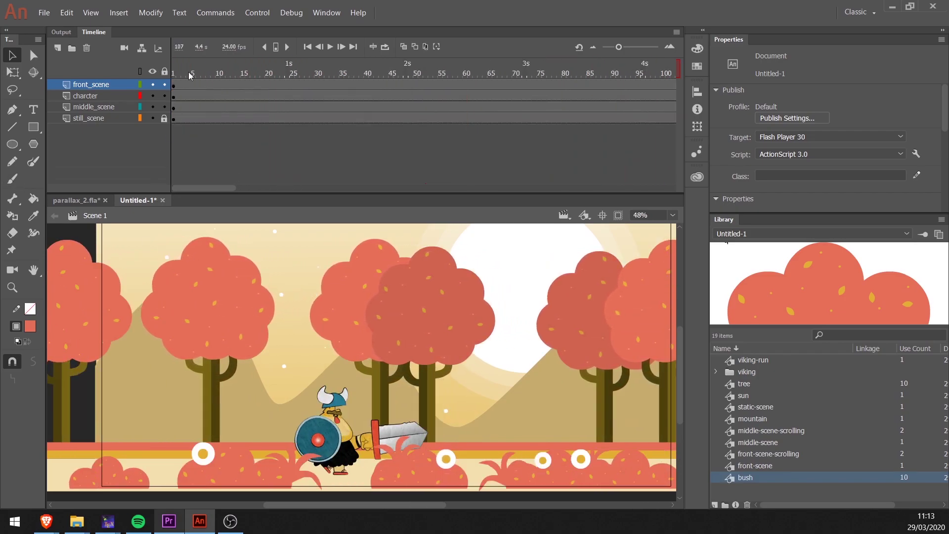
Inside front-scene, move the tween's end keyframe about 30 frames earlier and remove the leftover frames, checking the playback in Scene 1
drag(188, 74, 154, 66)
click(338, 469)
double_click(195, 479)
drag(228, 188, 261, 187)
click(529, 85)
drag(530, 85, 381, 85)
drag(528, 85, 387, 85)
right_click(394, 84)
click(428, 153)
click(94, 216)
key(Return)
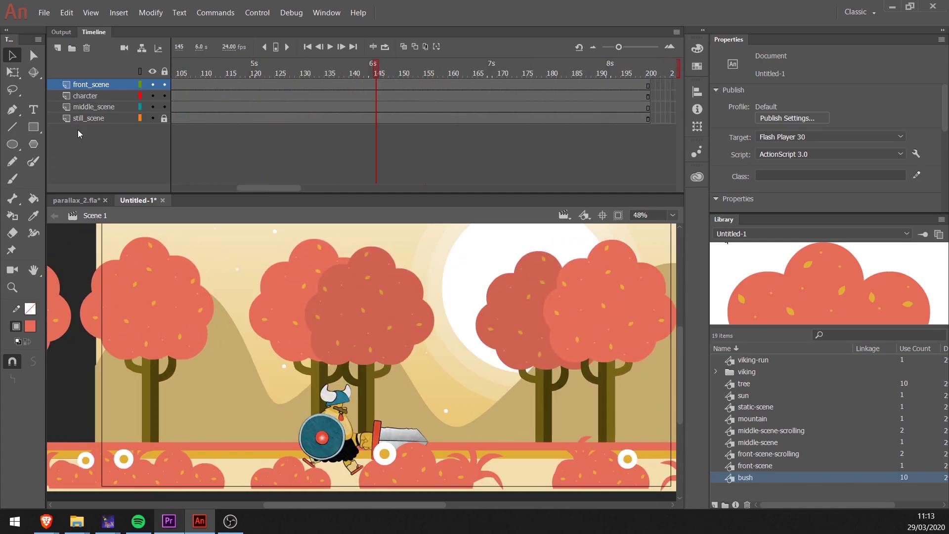
Add a layer named back_scene directly above the still_scene layer
click(86, 118)
click(58, 48)
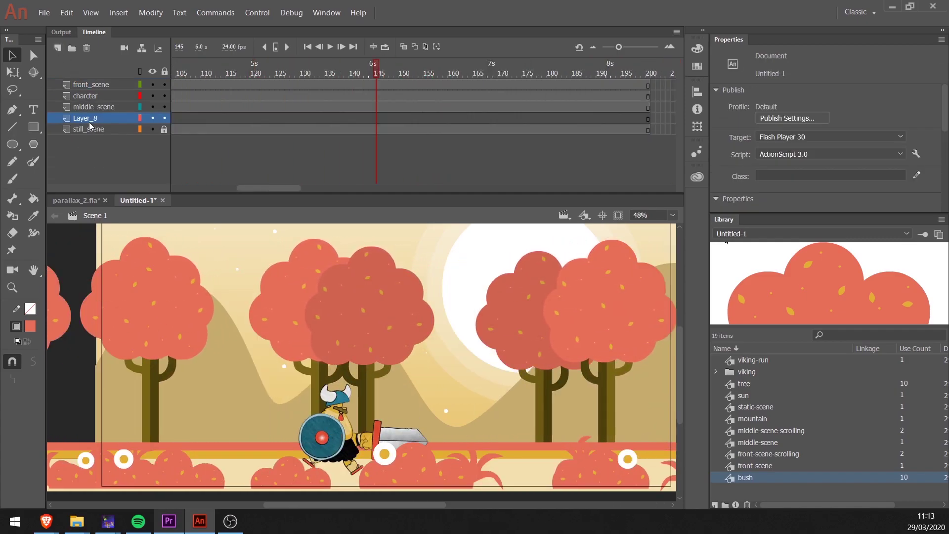
double_click(89, 118)
text(bac)
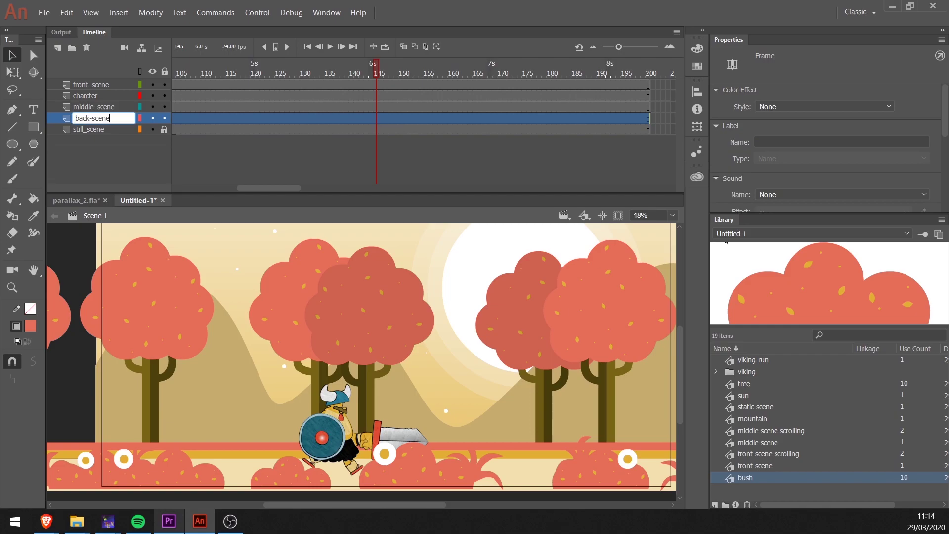
text(k_scene)
key(Return)
Draw a large oval filled with #000000 on the back_scene layer and raise it behind the trees at the stage's left side
scroll(346, 345, down, 2)
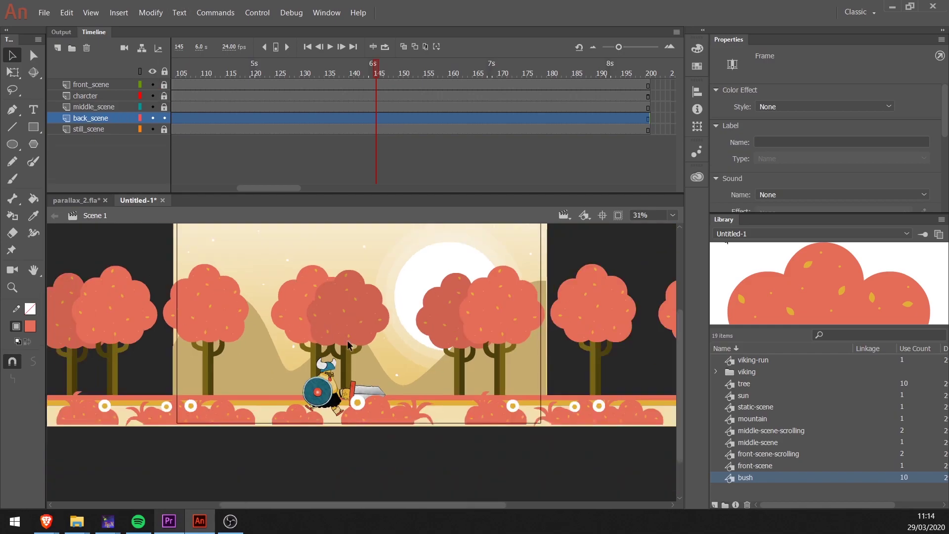
click(280, 469)
key(o)
click(840, 107)
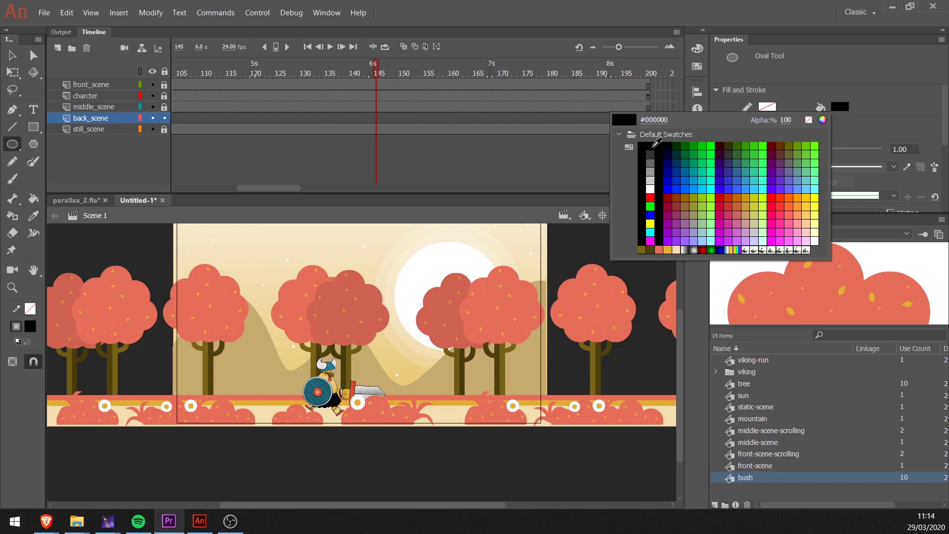
click(655, 143)
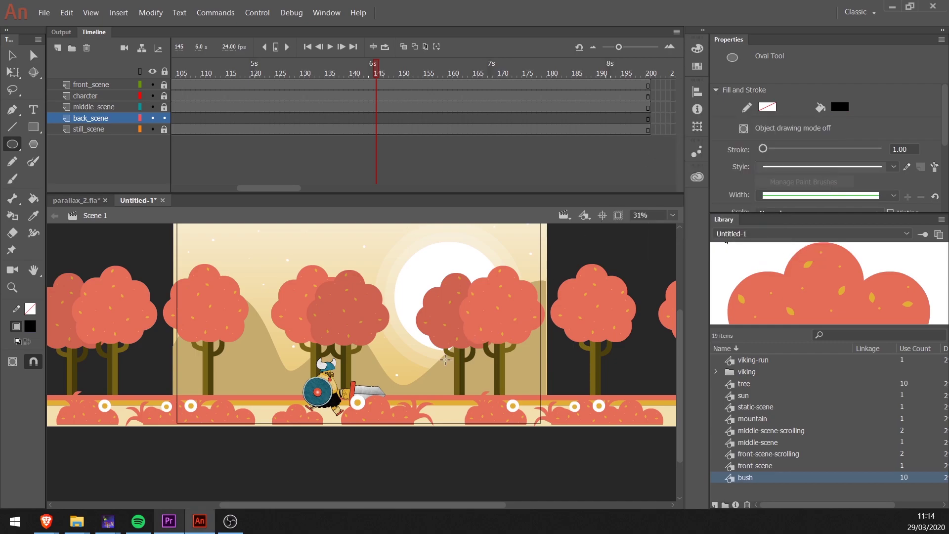
mouse_move(154, 389)
mouse_down()
mouse_move(299, 469)
mouse_move(324, 499)
mouse_up()
key(v)
drag(254, 465, 253, 433)
click(298, 491)
click(240, 449)
click(235, 480)
Draw two more black ovals overlapping to the right, a smaller one in the middle and a larger one at the right
click(12, 144)
drag(288, 368, 437, 462)
mouse_move(421, 350)
mouse_down()
mouse_move(586, 479)
mouse_move(611, 487)
mouse_up()
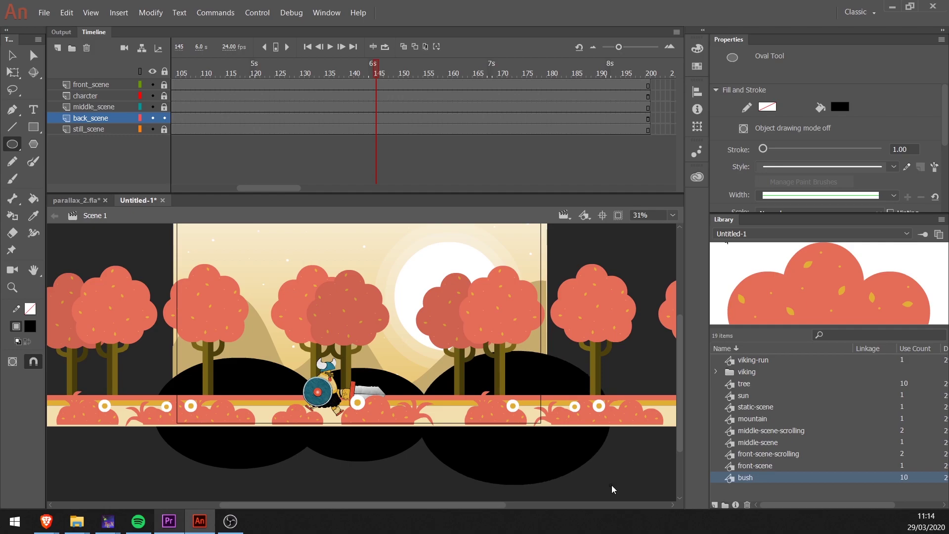
Bend the upper edges of the black ovals into mountain ridges and raise the middle hill's top anchor point
key(v)
drag(494, 352, 494, 340)
drag(424, 394, 424, 382)
drag(224, 353, 234, 332)
key(a)
click(261, 343)
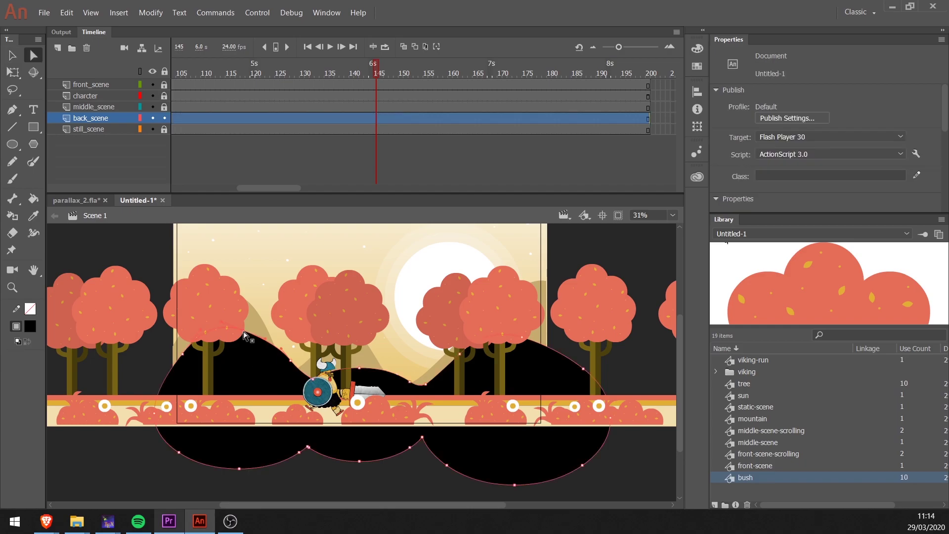
drag(360, 368, 359, 360)
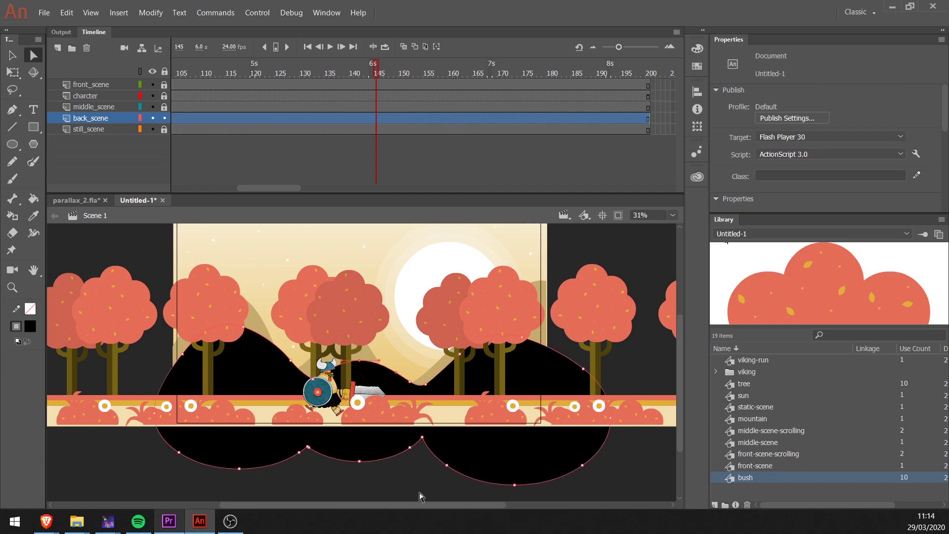
Convert the black mountain shape to a graphic symbol named back-scene
key(v)
click(381, 452)
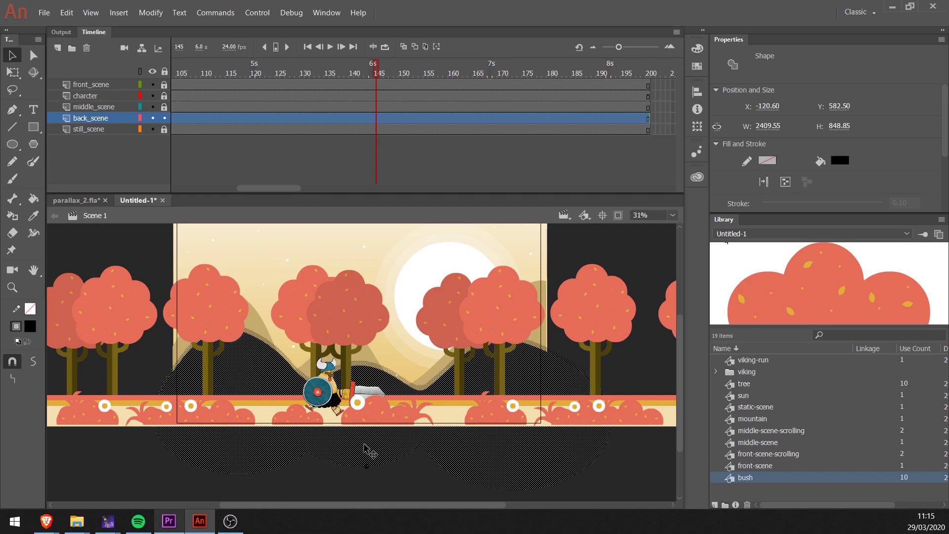
key(F8)
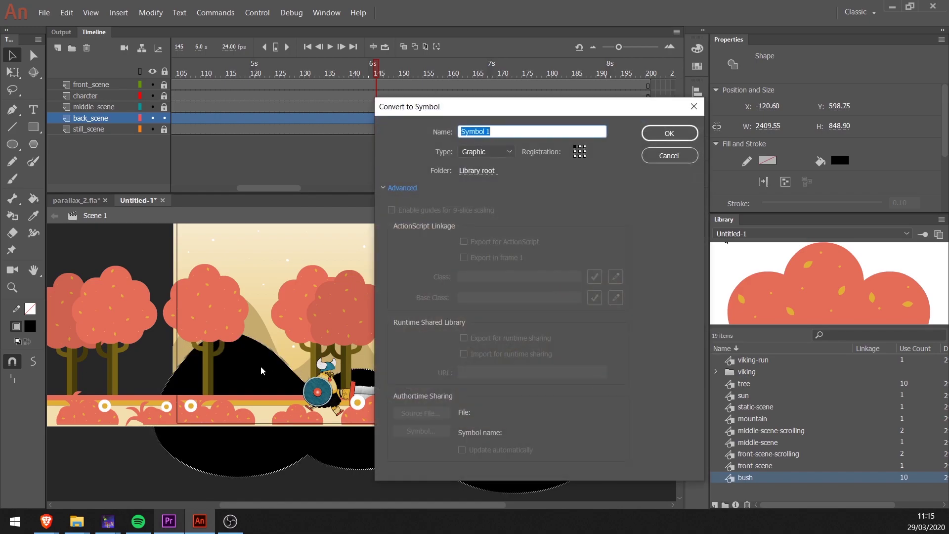
text(back-scene)
key(Return)
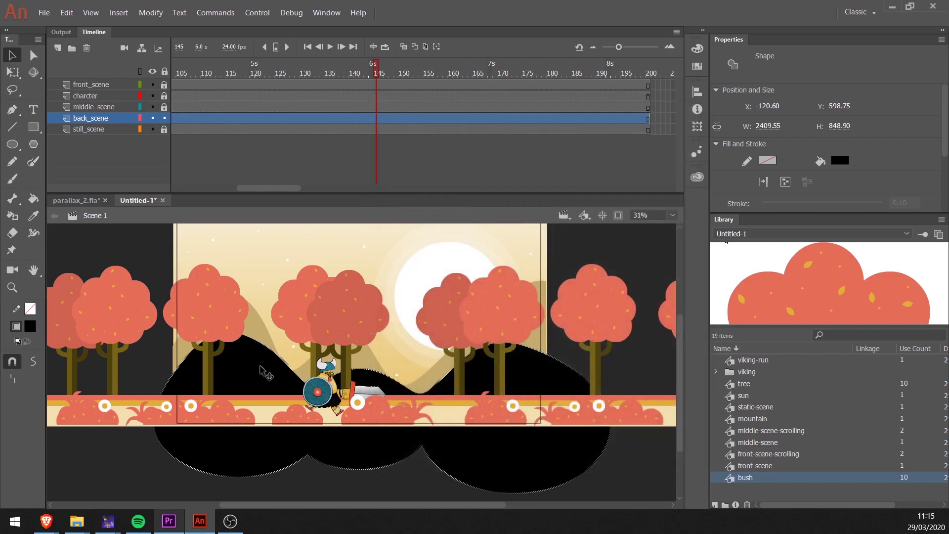
Inside back-scene, convert the mountain shape to a nested graphic symbol named back-scene-scrolling
double_click(221, 461)
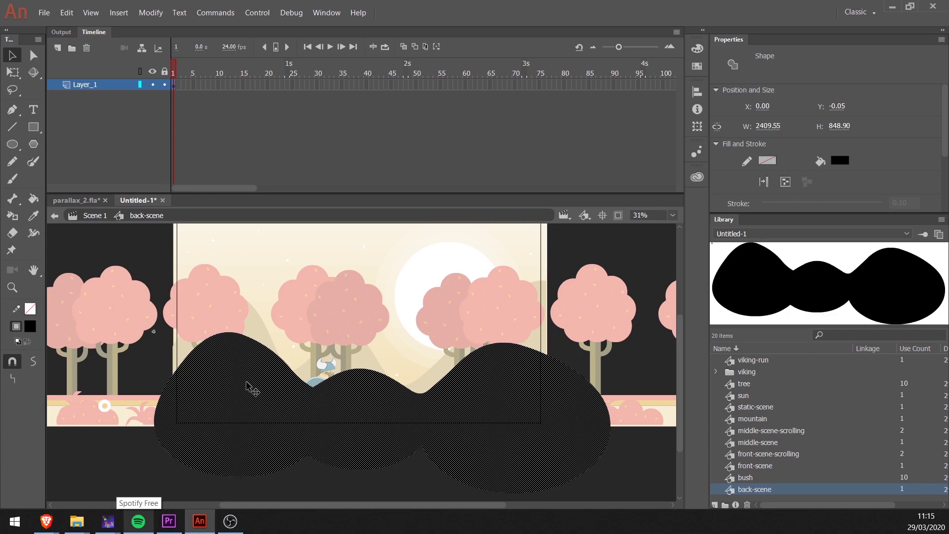
key(F8)
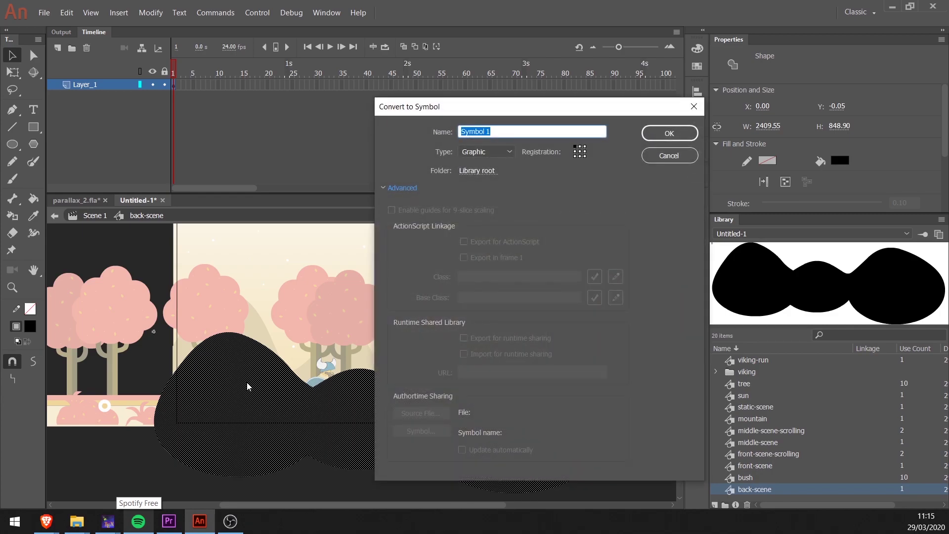
text(back-scene-sc)
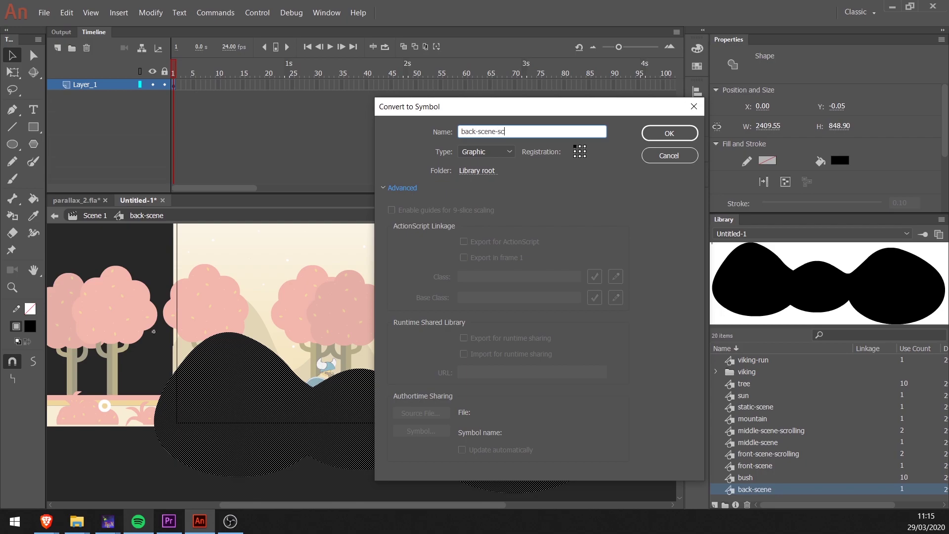
text(rolling)
key(Return)
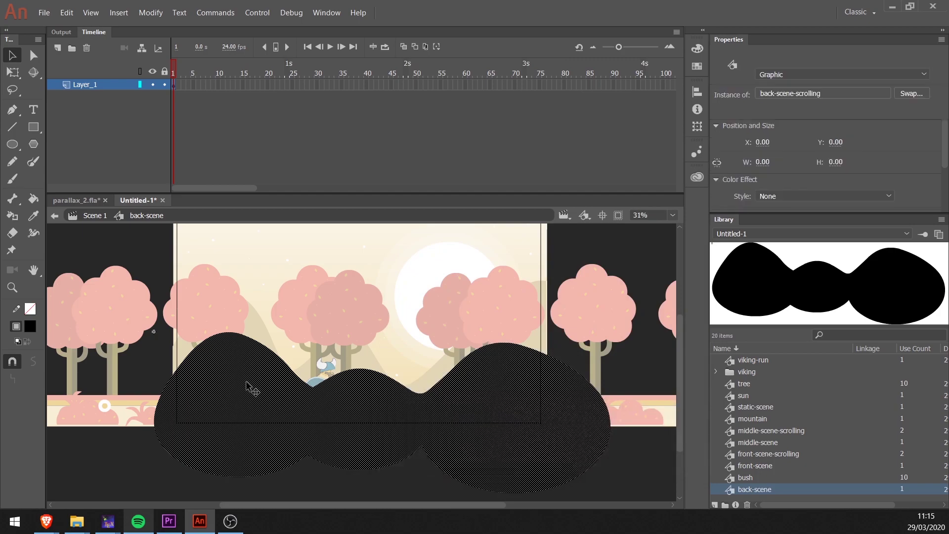
Open back-scene-scrolling for editing and rename its layer to mountains
double_click(259, 409)
double_click(90, 84)
text(mountains)
key(Return)
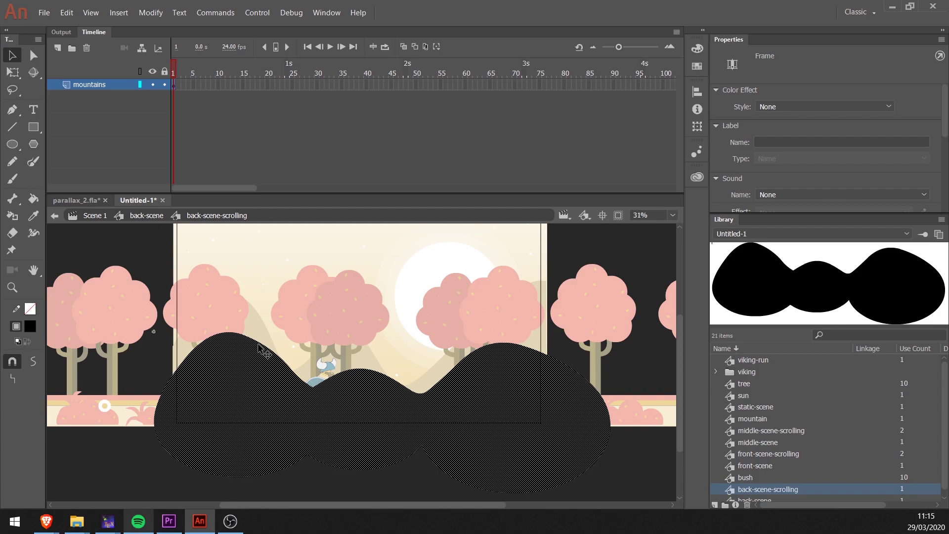
Show the rulers and place a horizontal guide across the mountains where the left slope crosses the stage edge
key(ctrl+alt+shift+r)
scroll(440, 368, up, 2)
scroll(441, 370, down, 1)
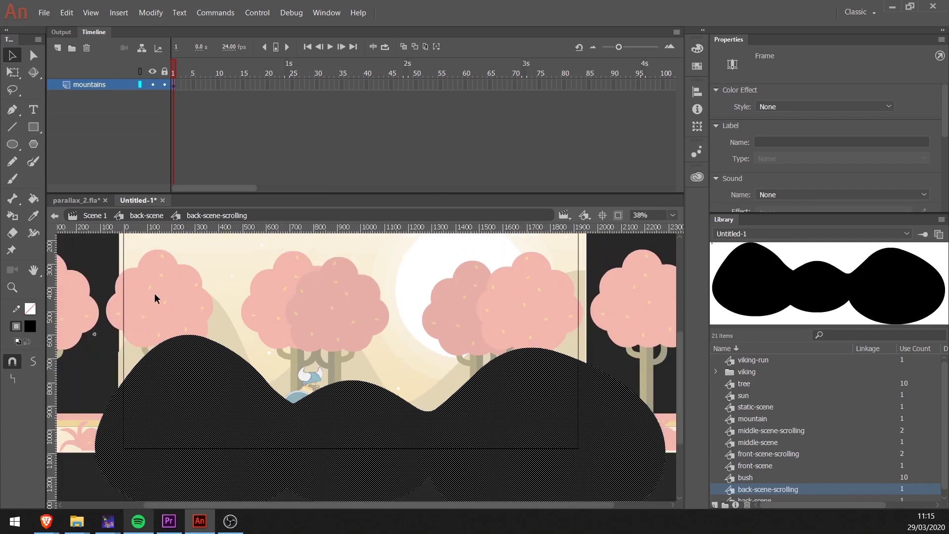
click(98, 254)
drag(171, 227, 166, 376)
Lower the anchor point on the right mountain's outer slope to line the slope up with the guide at the stage edge
key(a)
click(624, 396)
drag(624, 395, 621, 414)
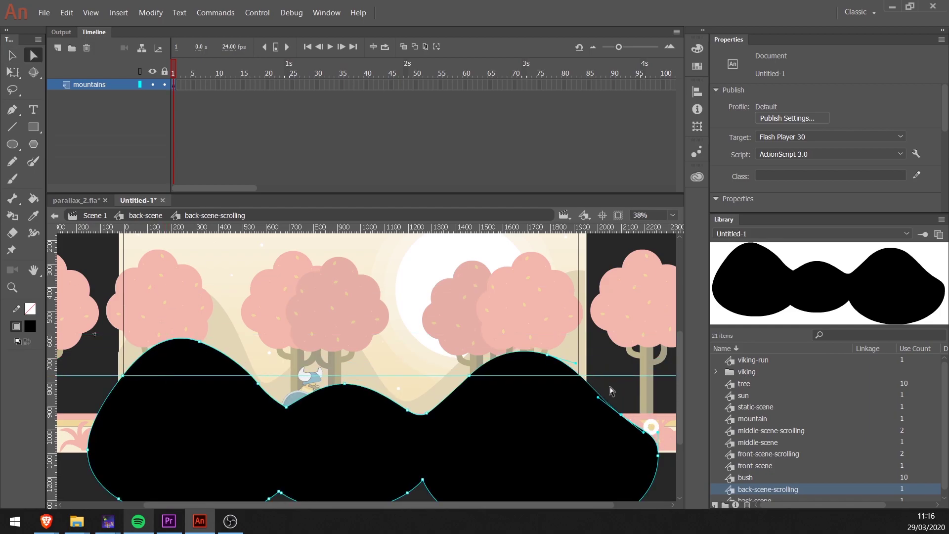
click(626, 416)
Delete the parts of the mountain shape that extend beyond the right, left and bottom edges of the stage
key(v)
scroll(618, 396, down, 2)
drag(648, 266, 602, 414)
drag(667, 458, 580, 267)
key(Delete)
drag(80, 286, 129, 435)
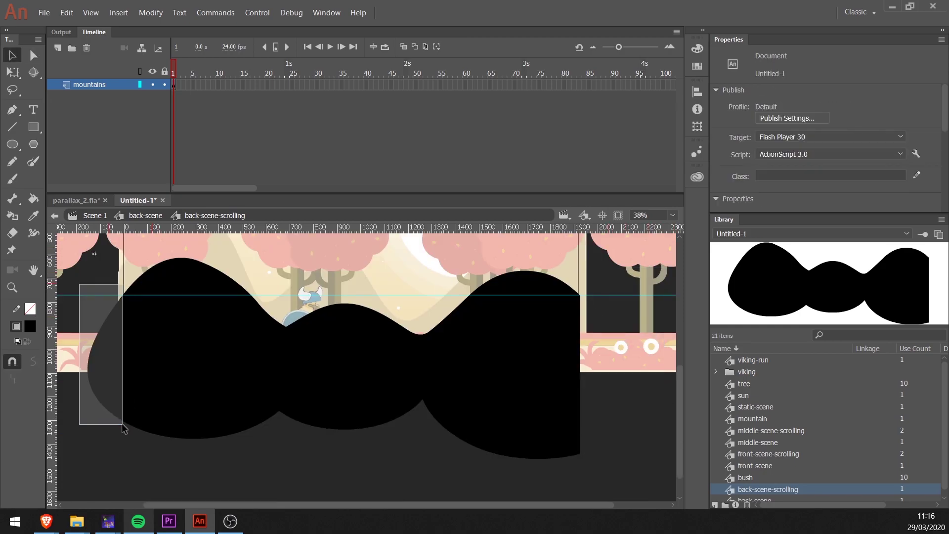
key(Delete)
drag(620, 485, 183, 344)
key(Delete)
Add a layer named trees above the mountains layer
click(58, 48)
double_click(94, 84)
text(trees)
key(Return)
Place an instance of the tree symbol on the leftmost mountain and scale it down to a small background tree
click(745, 384)
drag(744, 383, 231, 304)
key(q)
drag(267, 250, 200, 329)
key(v)
Apply a Brightness color effect of -100% to the small tree
click(825, 196)
click(791, 208)
drag(825, 158, 754, 159)
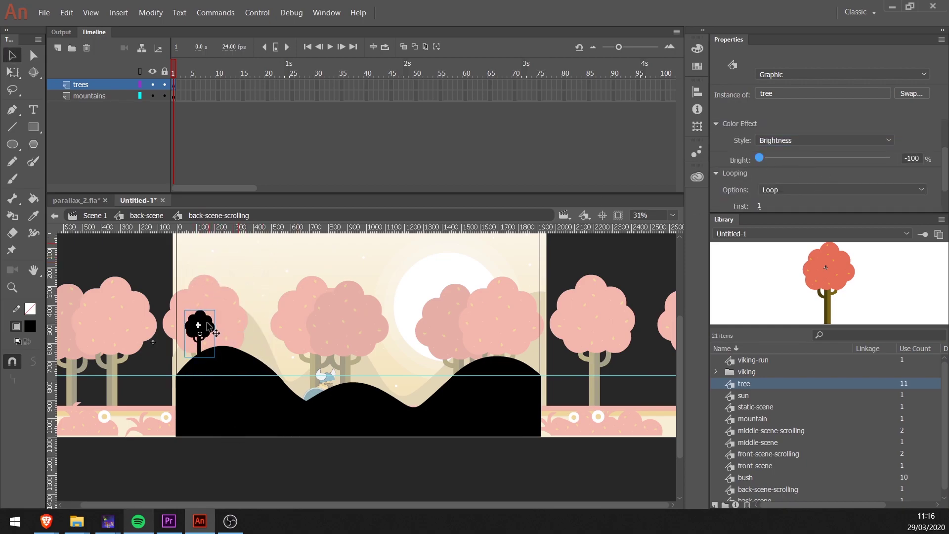
Place a copy of the black tree on the right slope of the leftmost mountain and flip it horizontally
click(220, 341)
drag(205, 331, 259, 338)
right_click(259, 338)
mouse_move(341, 270)
click(468, 384)
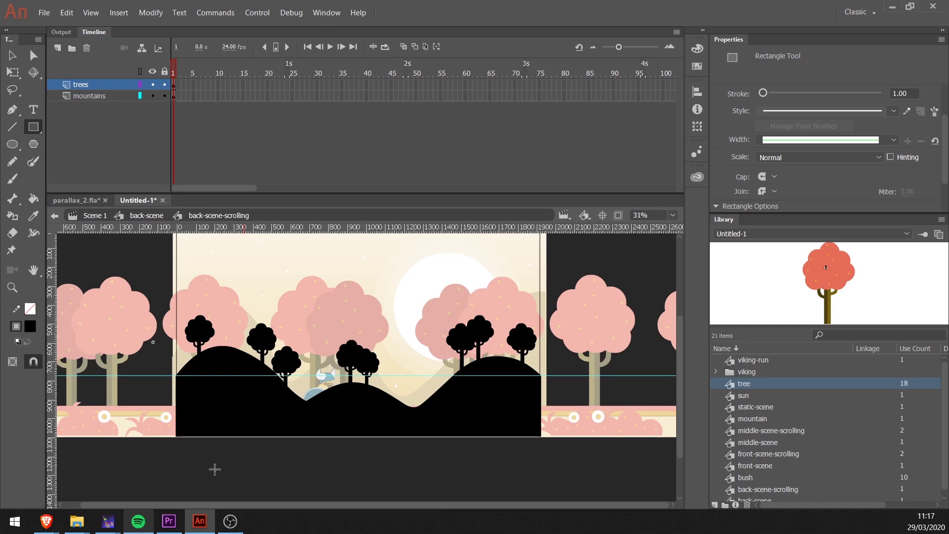
Build a tall, narrow black pine silhouette below the mountains from a square with one corner anchor removed and its tip stretched upward
drag(207, 460, 236, 489)
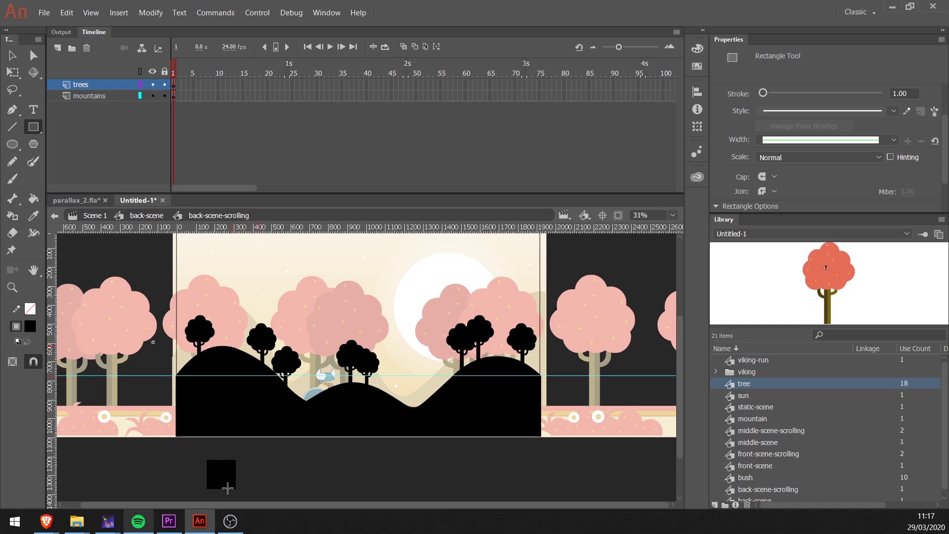
key(p)
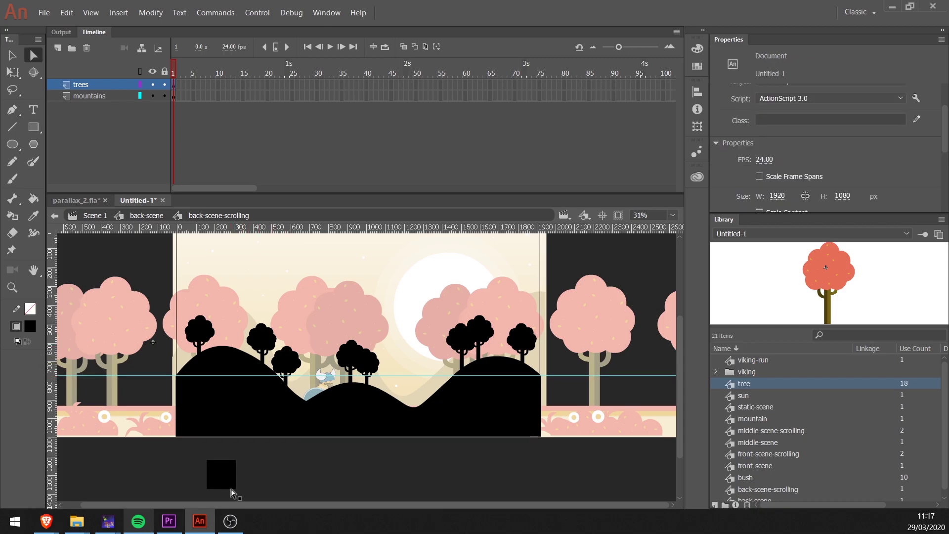
click(236, 489)
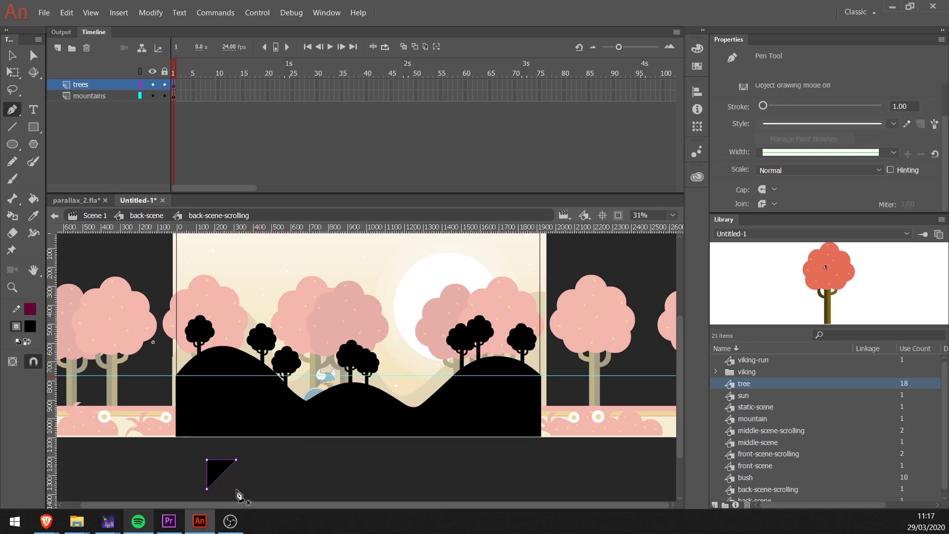
key(v)
click(226, 467)
key(a)
drag(221, 461, 221, 393)
key(v)
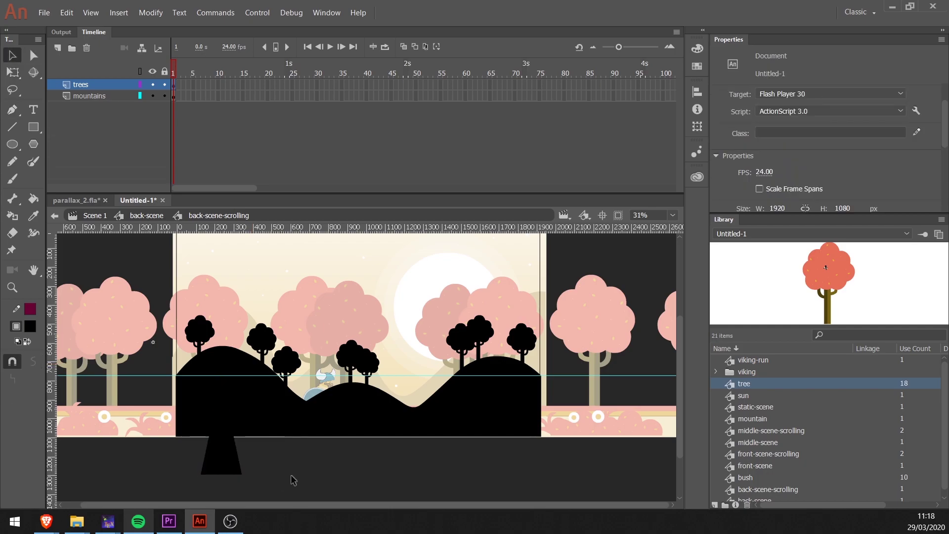
Place copies of the pointed pine in varying sizes along the mountain ridge between the round trees
click(218, 440)
drag(218, 440, 404, 405)
key(q)
key(v)
Duplicate all mountains, trees and pines and place the copy flush against the right edge of the original
drag(153, 276, 559, 482)
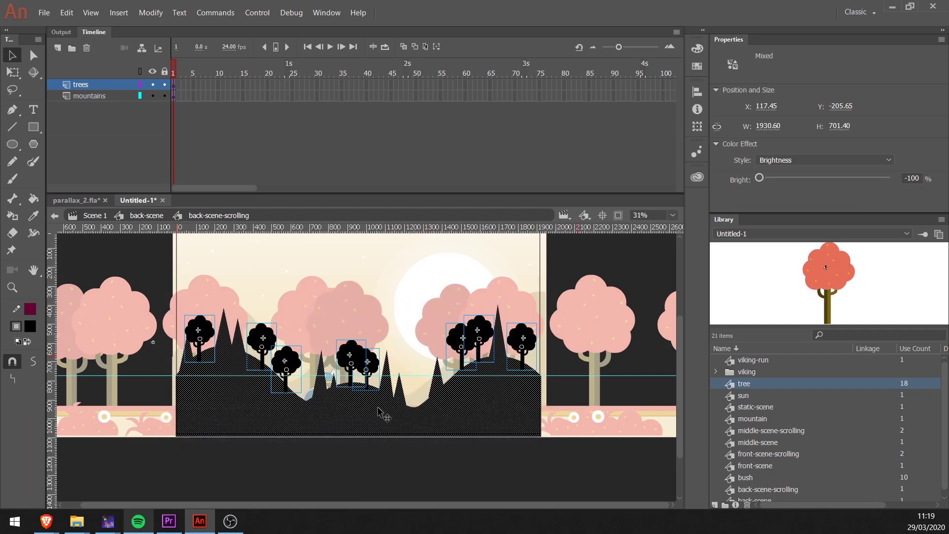
drag(205, 402, 572, 400)
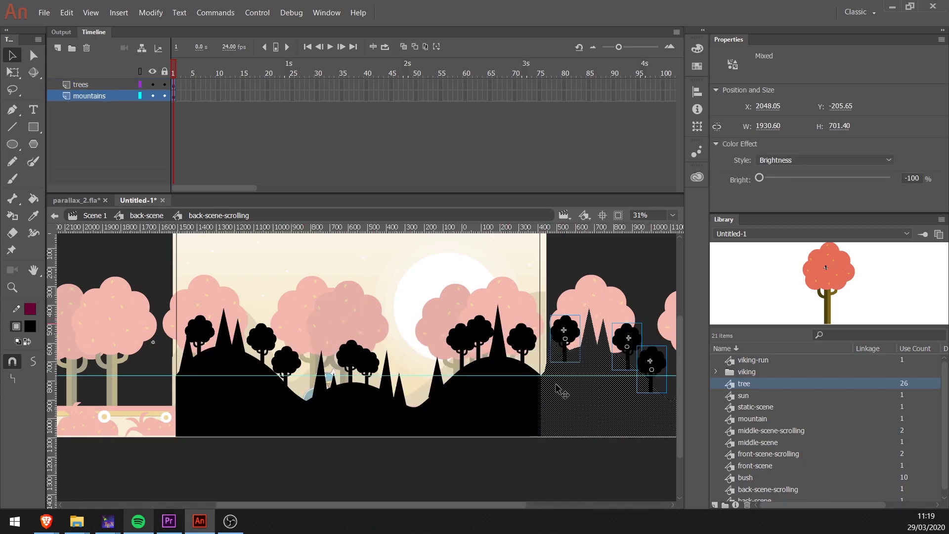
scroll(557, 387, up, 5)
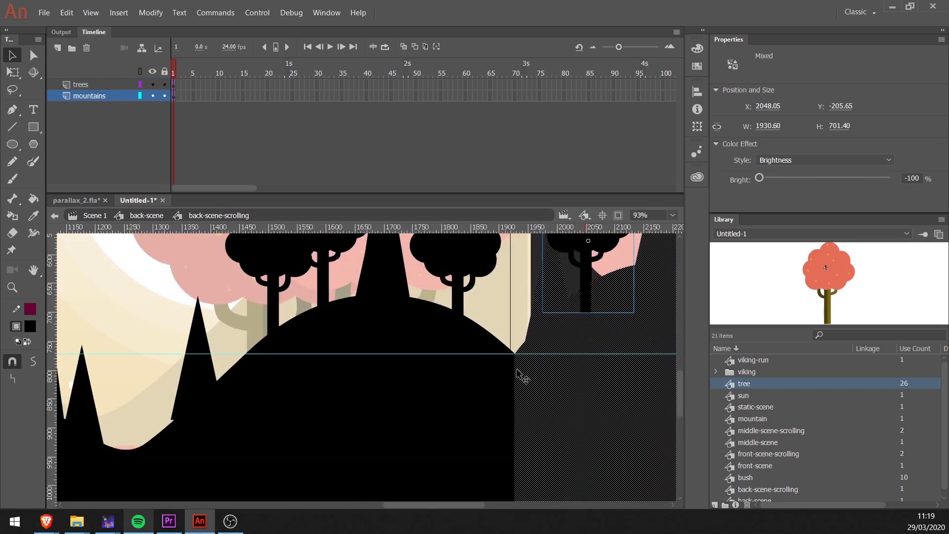
scroll(519, 376, down, 5)
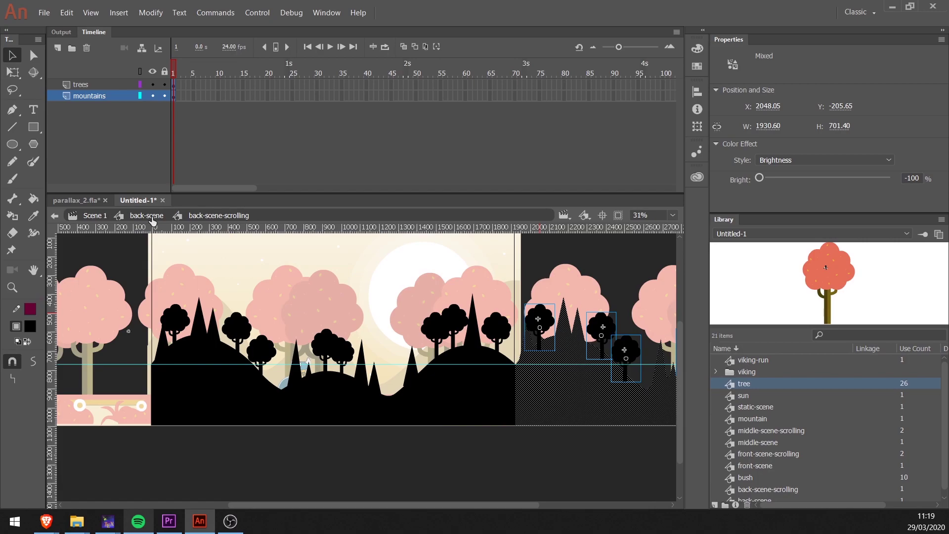
Go back to the back-scene symbol and apply an 84% sand-colored Tint to the back-scene-scrolling instance
click(148, 216)
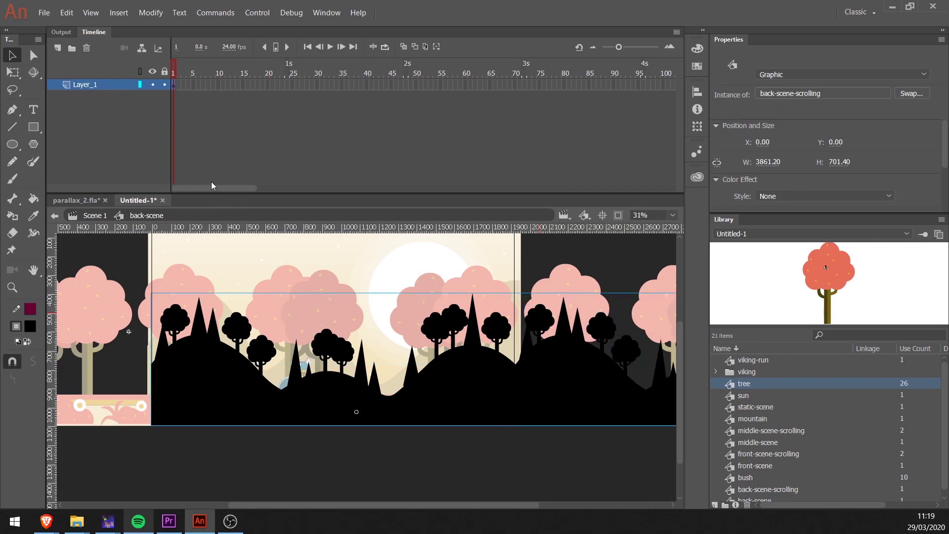
click(766, 196)
click(766, 234)
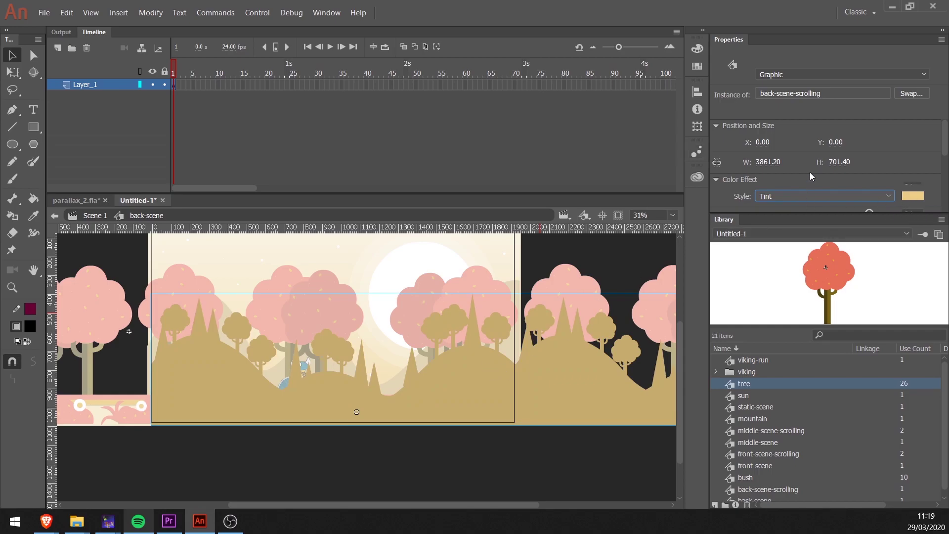
scroll(809, 172, down, 1)
click(367, 470)
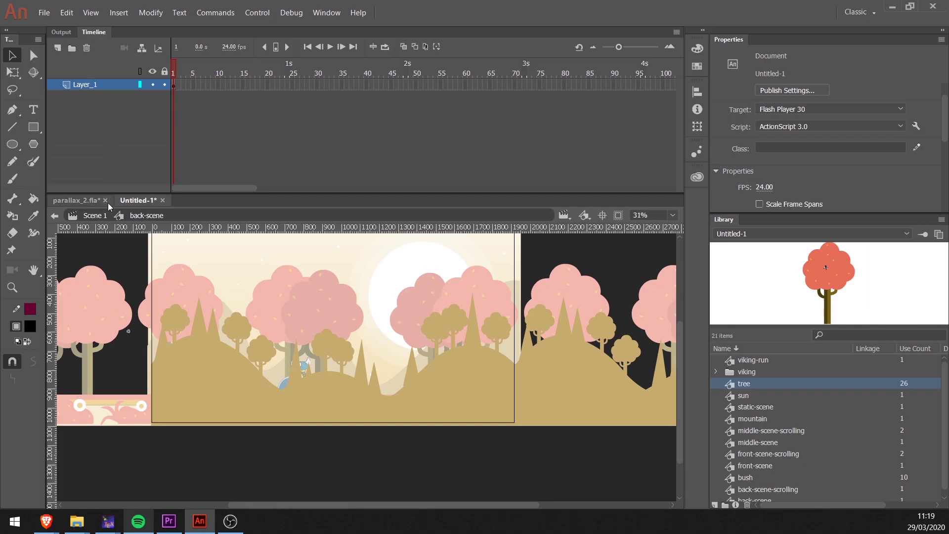
Extend the back-scene timeline and insert a keyframe at frame 700 on Layer_1
drag(200, 191, 639, 183)
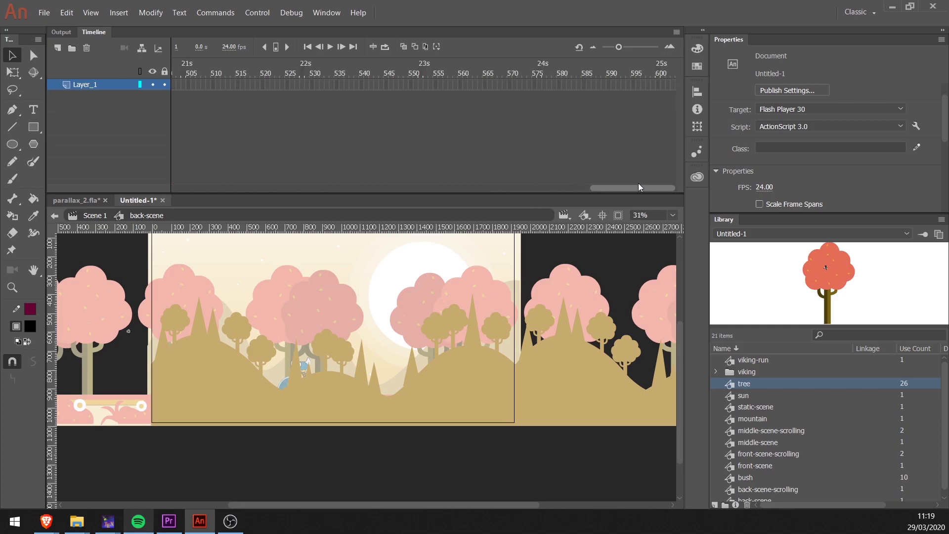
click(657, 86)
key(F5)
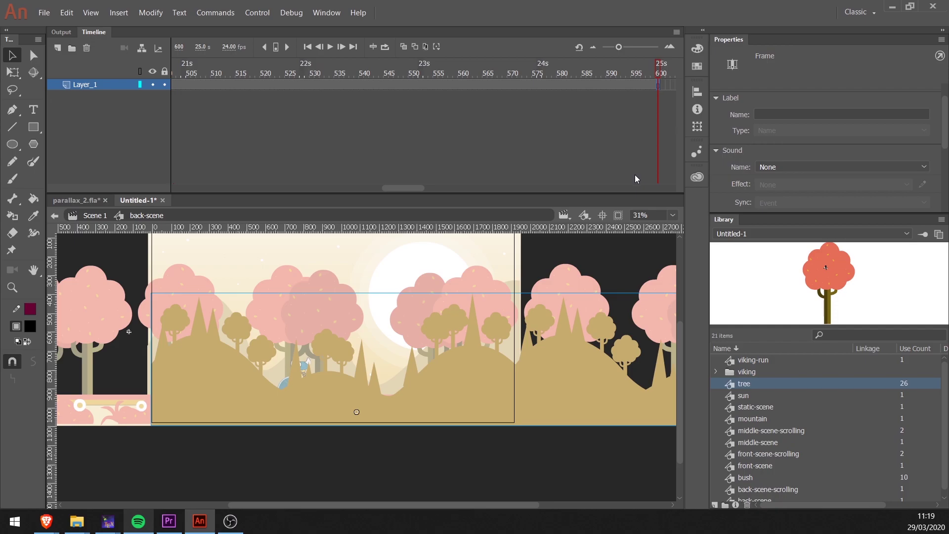
drag(414, 187, 470, 197)
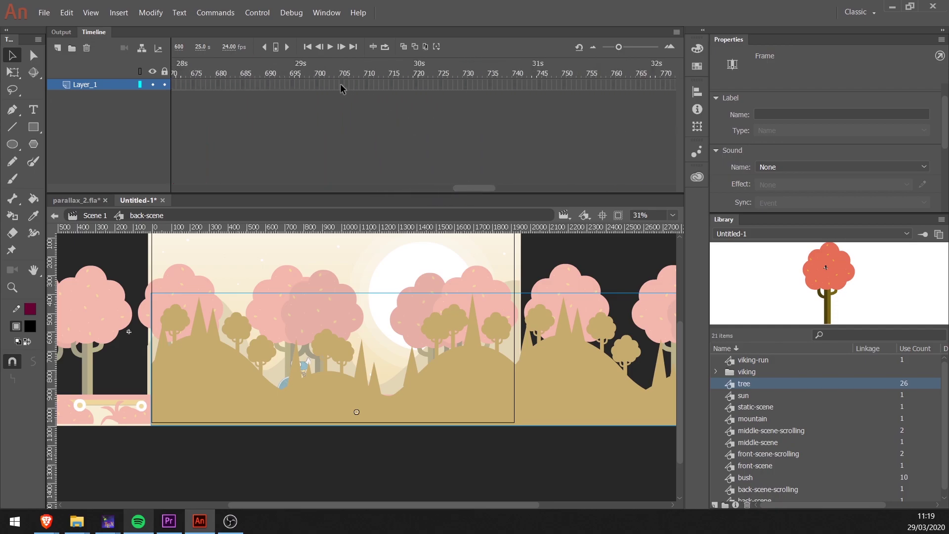
click(317, 85)
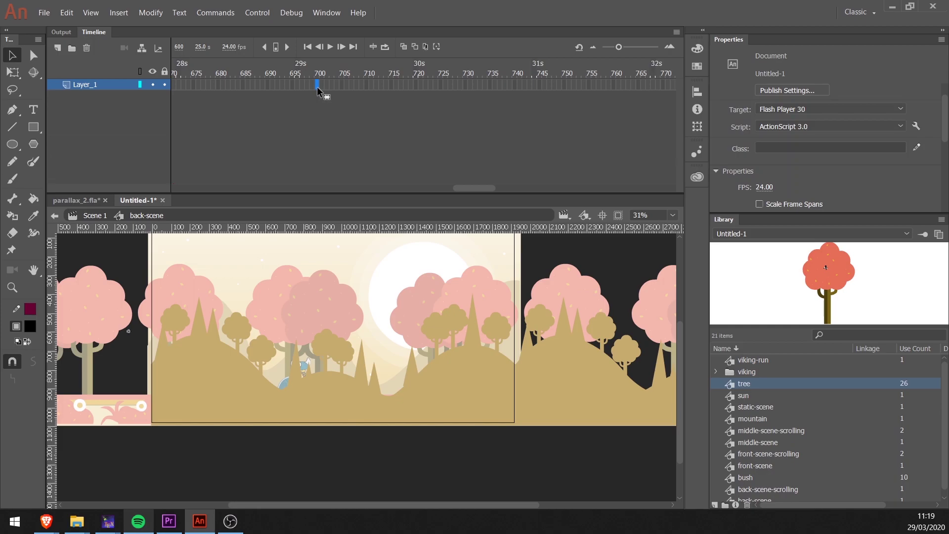
key(F6)
Move the mountains left at frame 700 until the second copy fills the stage, and create a classic tween between the keyframes
click(623, 379)
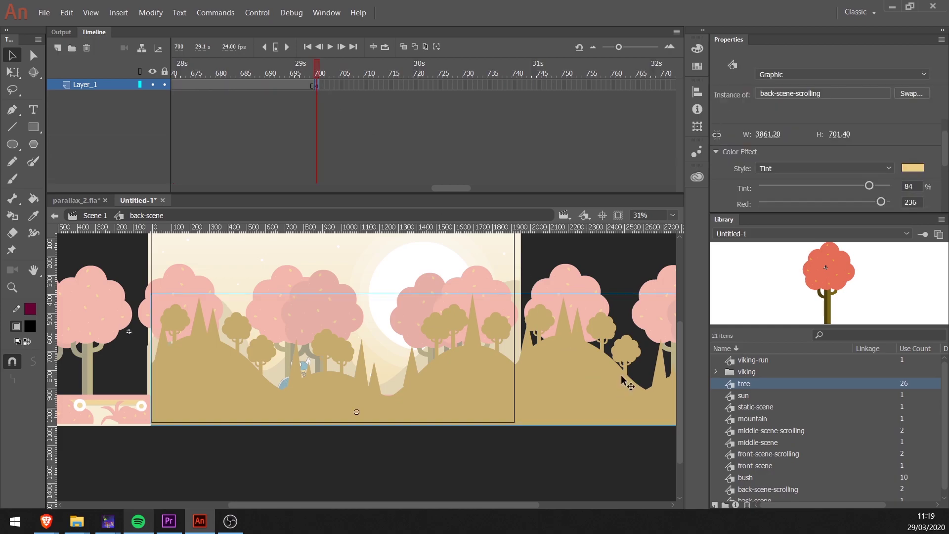
drag(613, 366, 375, 353)
drag(297, 360, 301, 357)
right_click(278, 88)
click(316, 121)
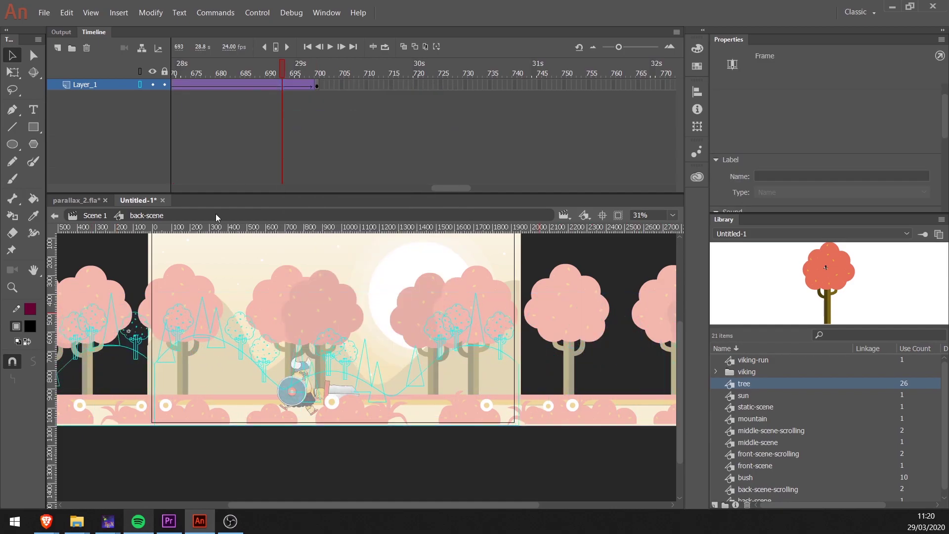
Return to Scene 1 and extend all five layers to frame 700
click(97, 216)
drag(245, 187, 684, 204)
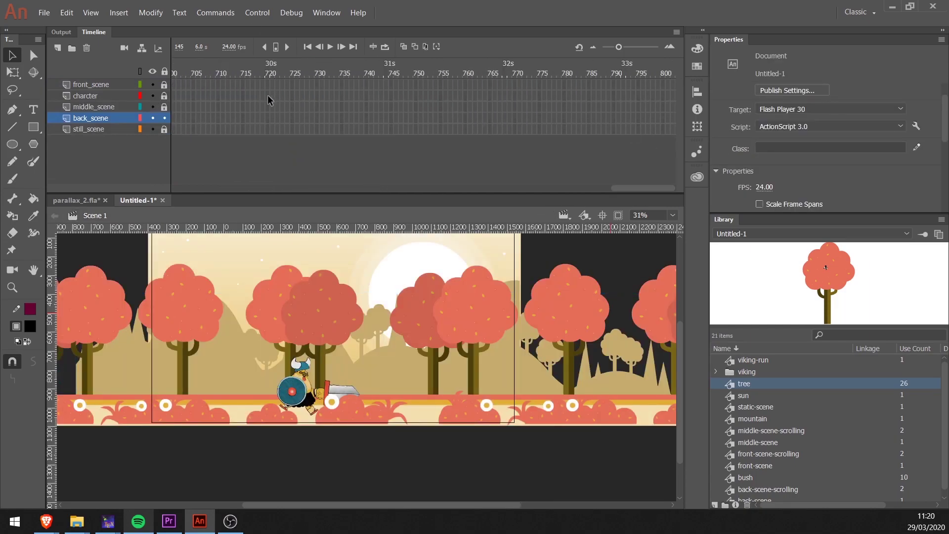
drag(599, 191, 593, 188)
drag(381, 87, 380, 135)
key(F6)
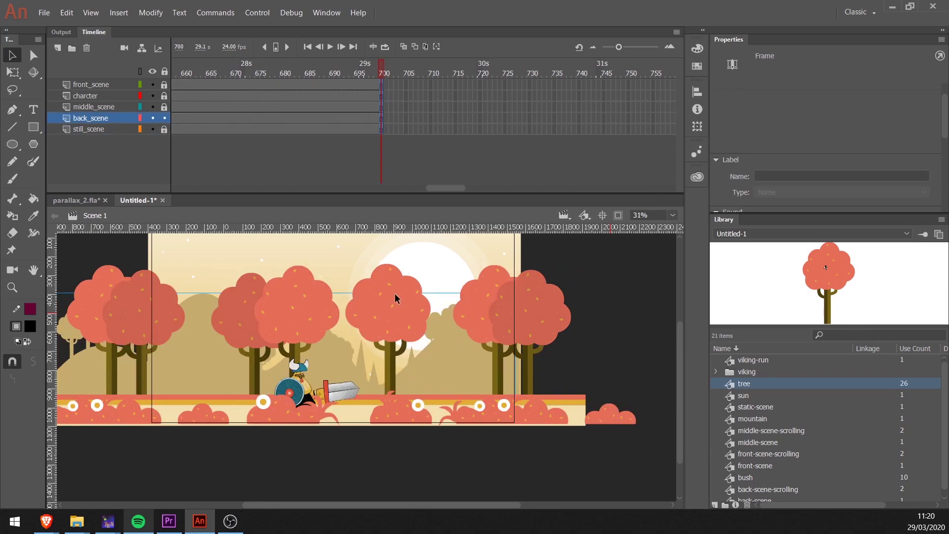
Open the back-scene symbol and remove the Tint color effect from the back-scene-scrolling instance at frame 700
drag(294, 507, 271, 507)
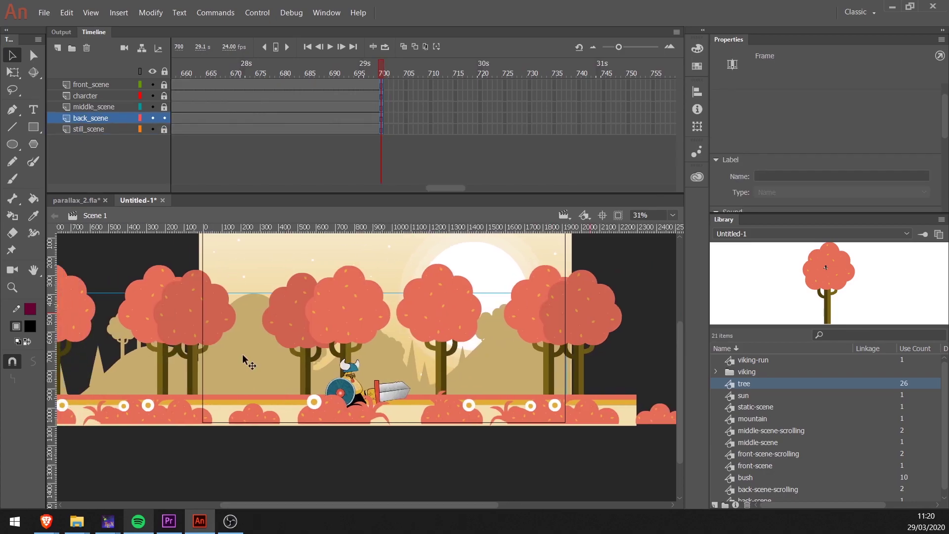
click(115, 379)
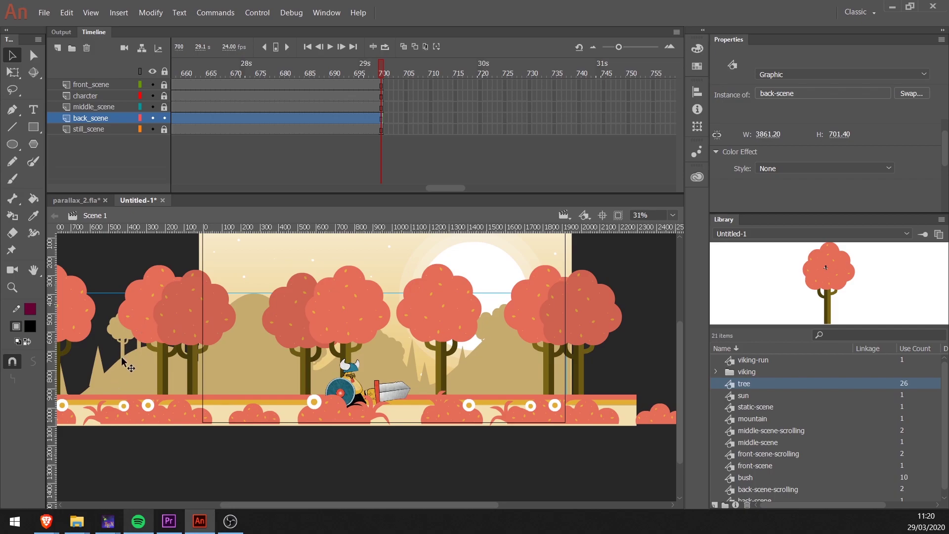
double_click(123, 361)
click(107, 381)
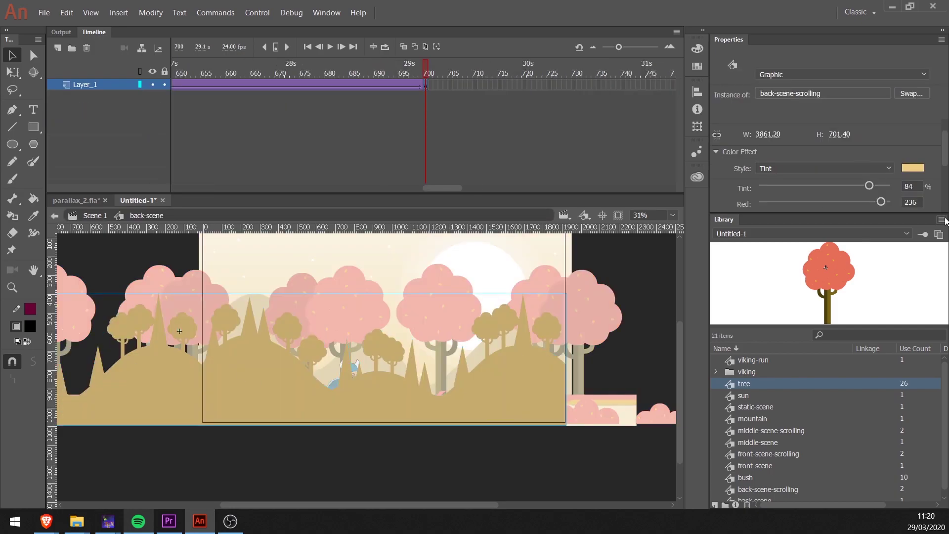
click(843, 171)
click(202, 156)
Set the color effect of the back-scene-scrolling instance at frame 1 to None
key(shift+comma)
click(295, 362)
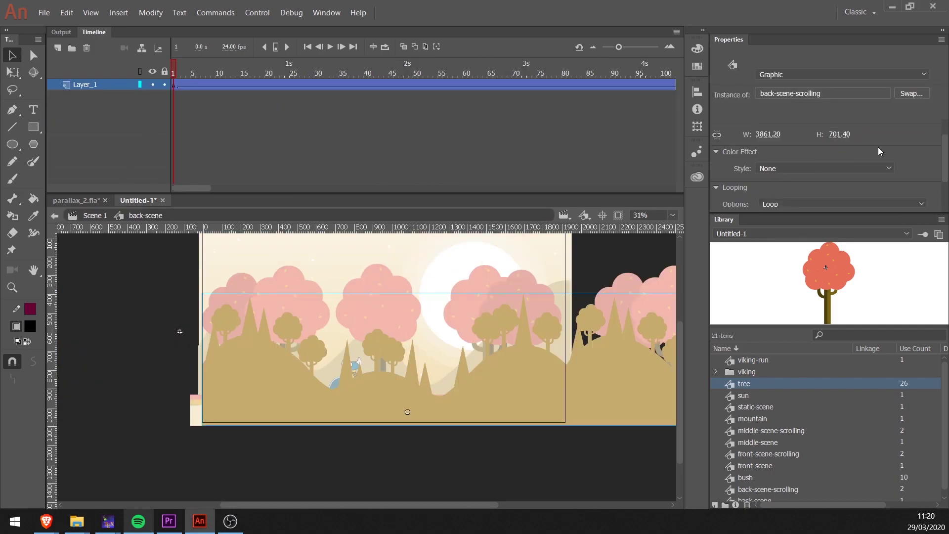
click(874, 171)
click(833, 178)
click(133, 123)
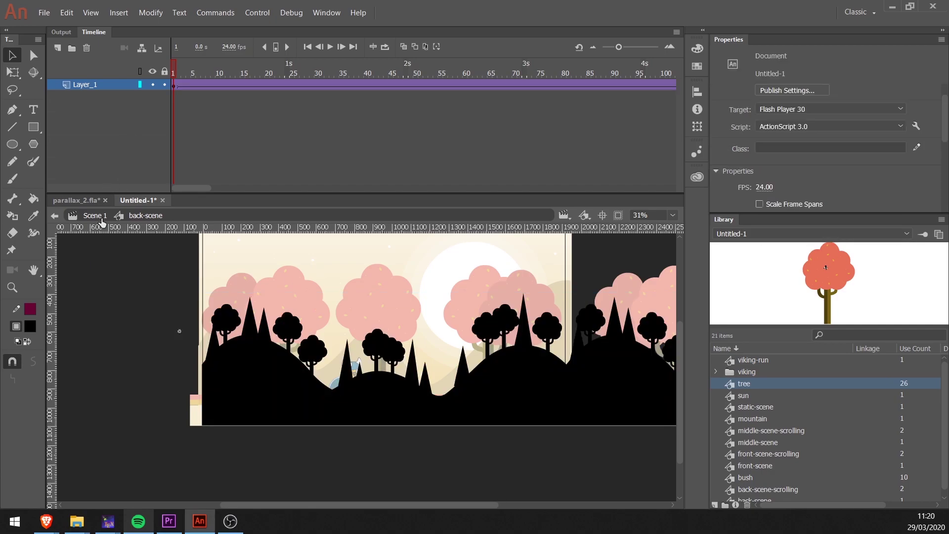
In Scene 1, apply a 57% Tint to the back-scene instance with red 255, green 224 and blue 106
click(98, 217)
click(799, 170)
click(801, 198)
drag(890, 186, 926, 216)
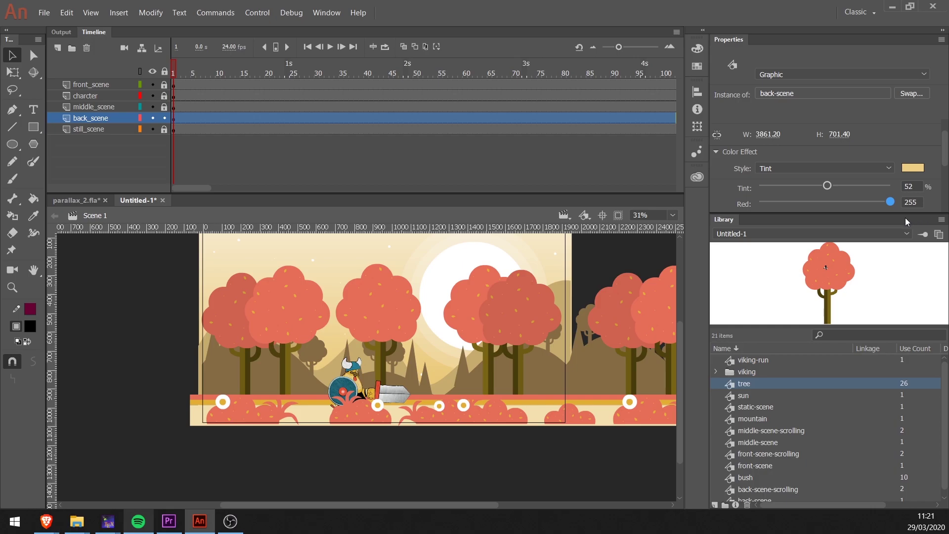
scroll(830, 179, down, 2)
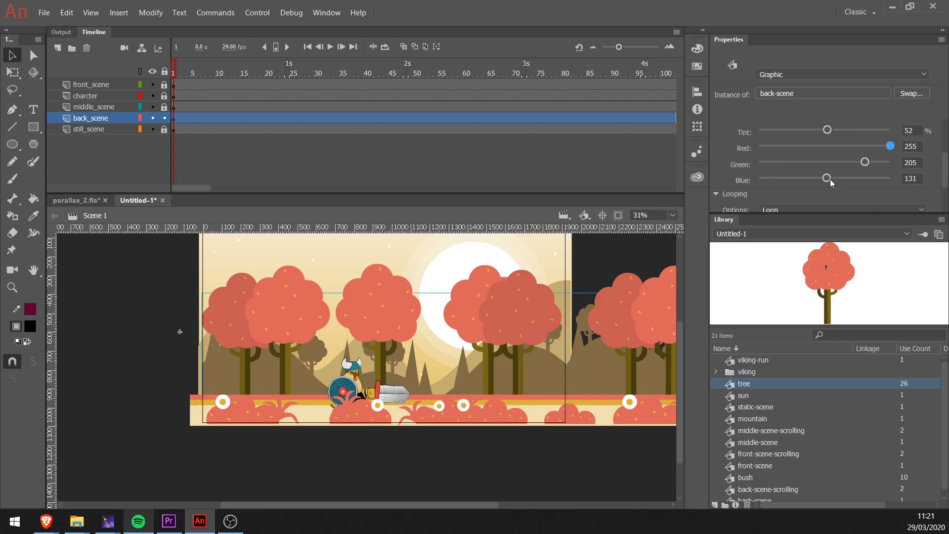
drag(827, 130, 836, 138)
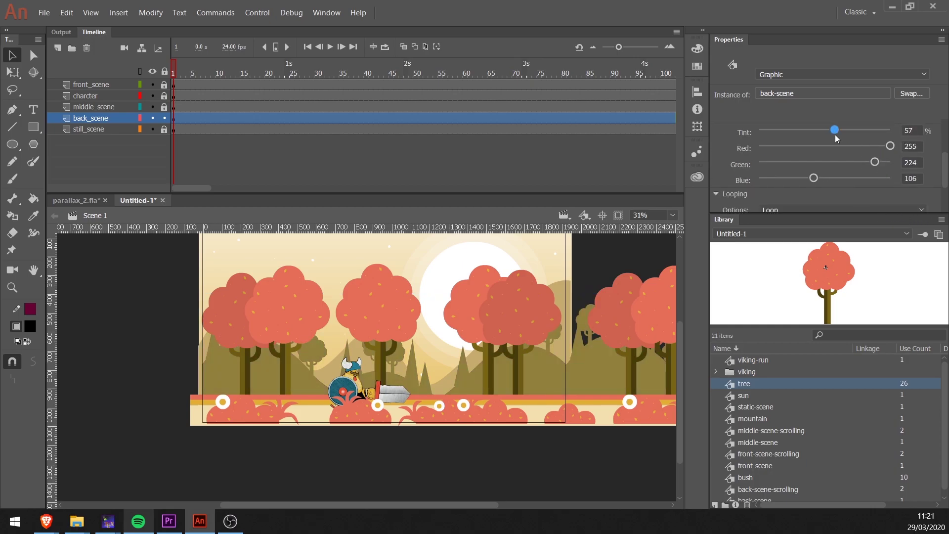
Play the Scene 1 timeline from the start and test the movie to check the scrolling mountains
drag(195, 73, 95, 53)
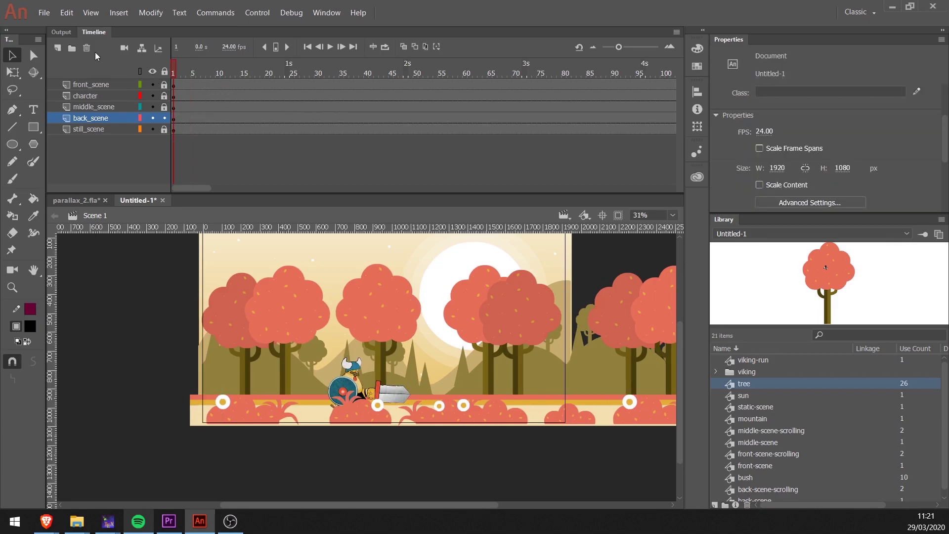
key(Return)
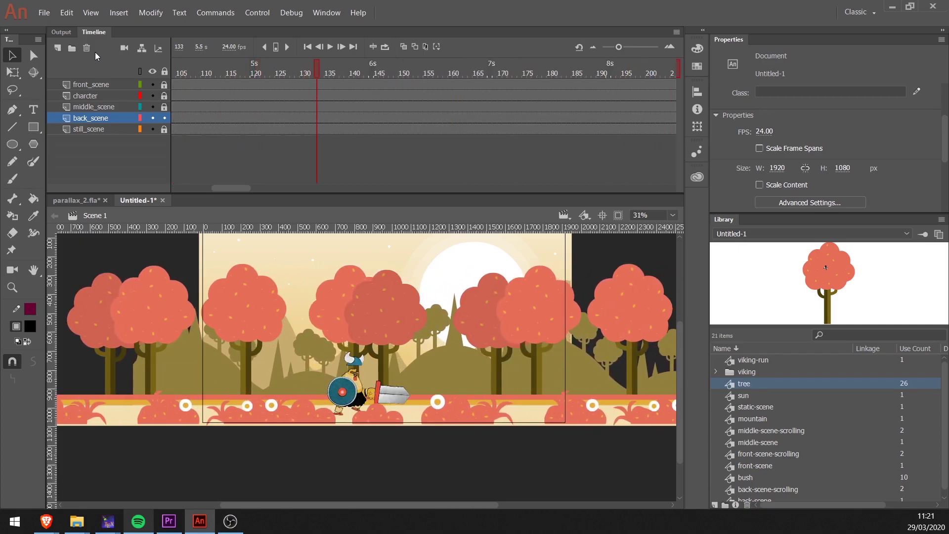
key(ctrl+Return)
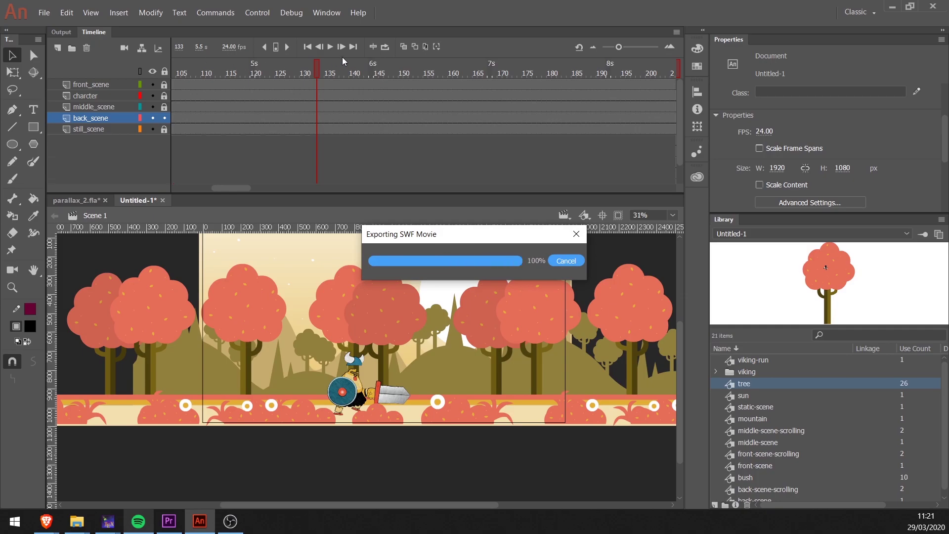